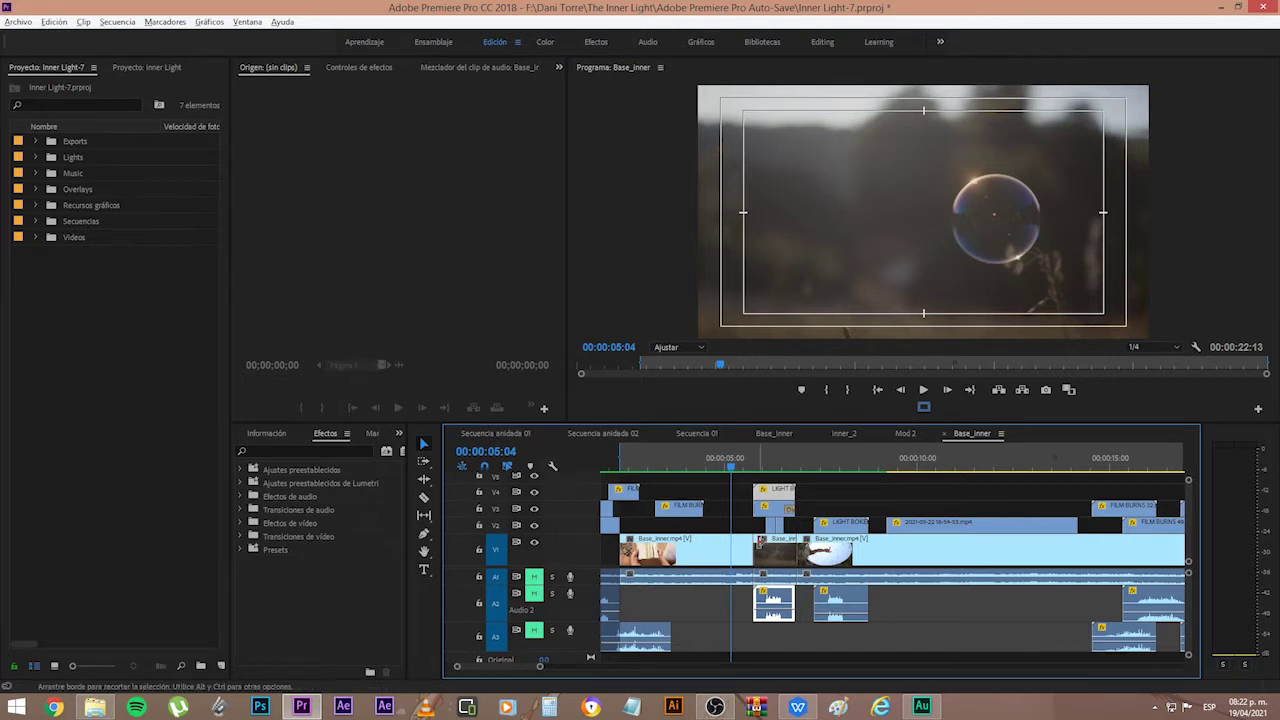
- Turn off track targeting for all the video tracks of the Base_inner sequence, leaving the audio tracks targeted
click(496, 526)
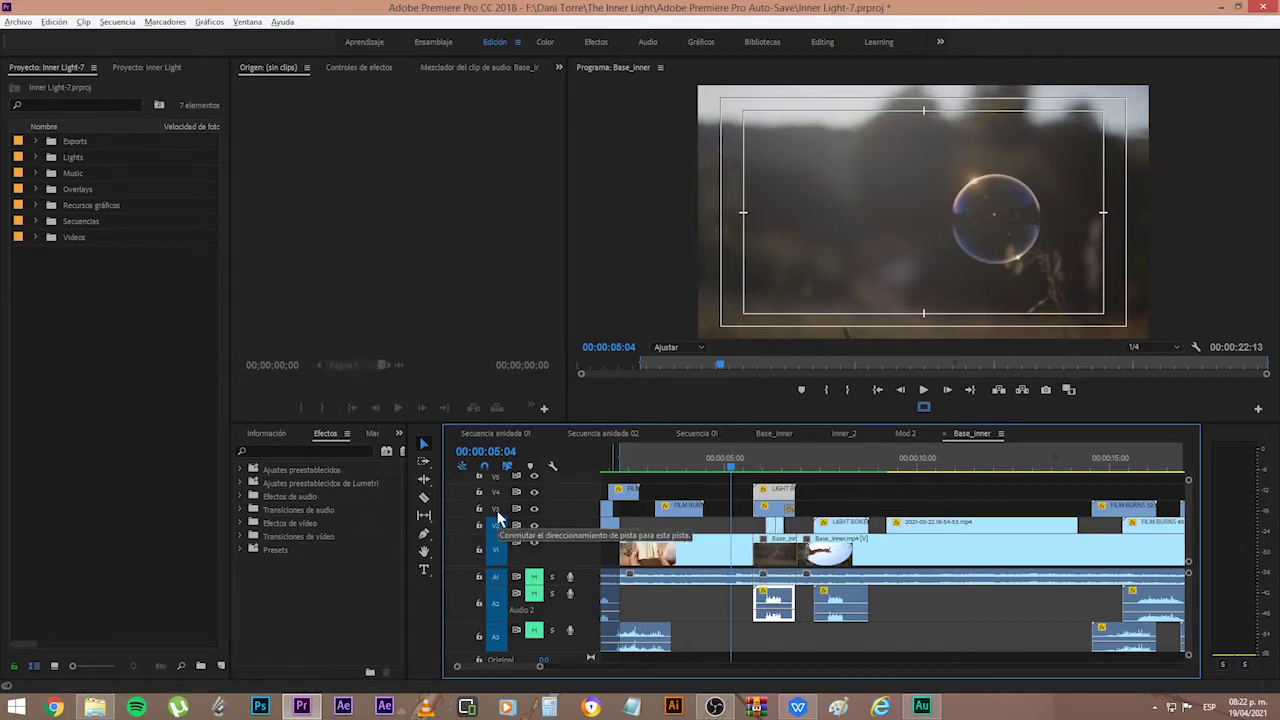
click(496, 509)
click(496, 492)
click(496, 509)
click(497, 549)
click(496, 529)
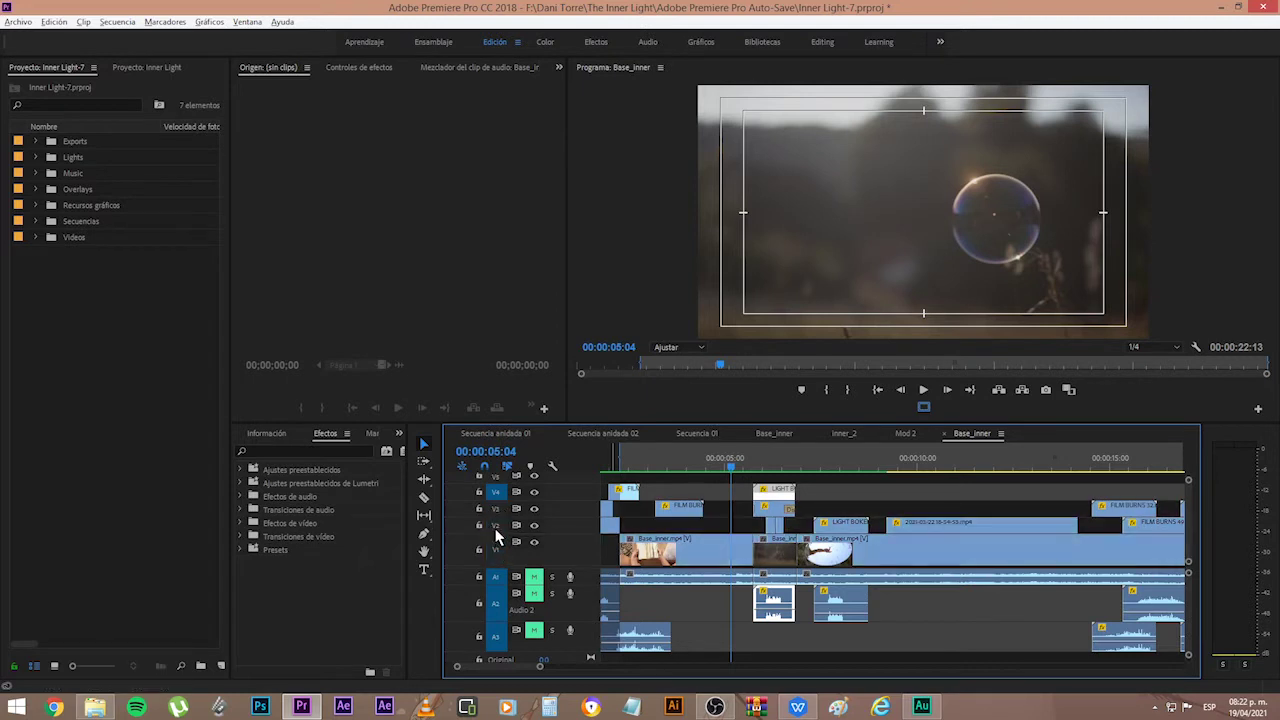
click(496, 478)
click(496, 493)
click(496, 478)
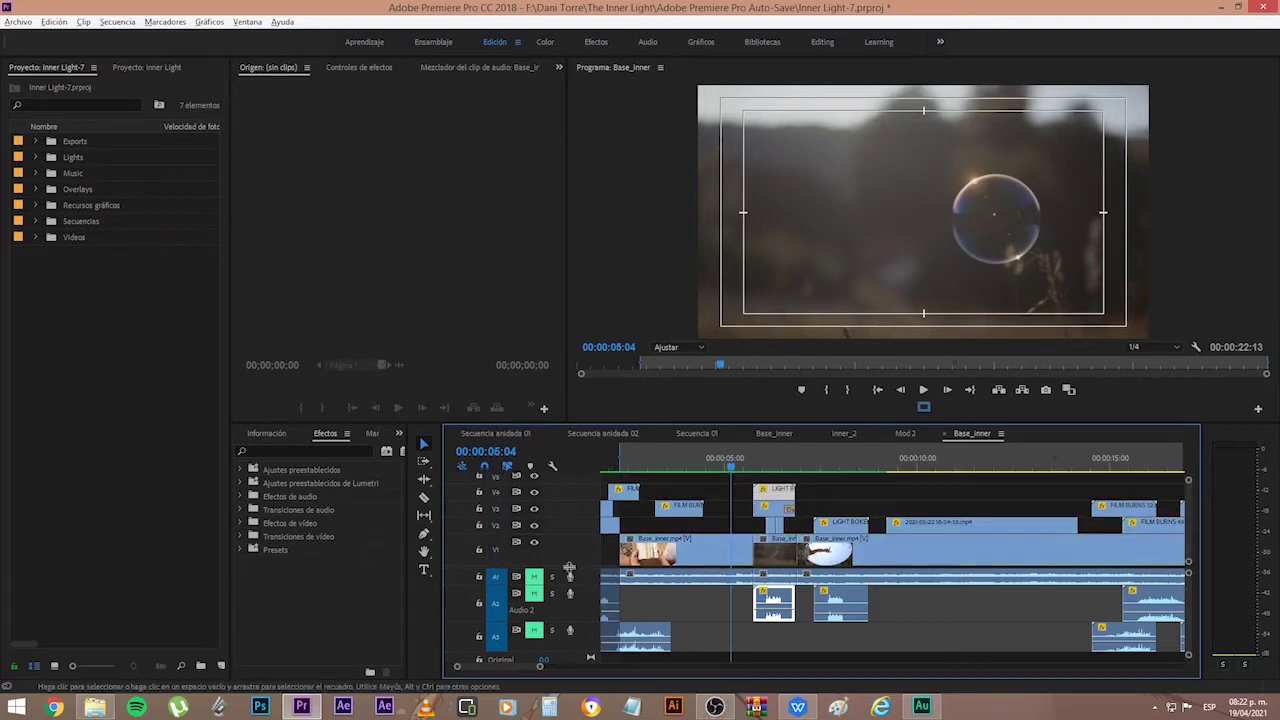
- Move the playhead to 00:00:03:14, on the film burns overlay above the open book shot
scroll(810, 570, up, 2)
scroll(776, 542, up, 2)
click(759, 463)
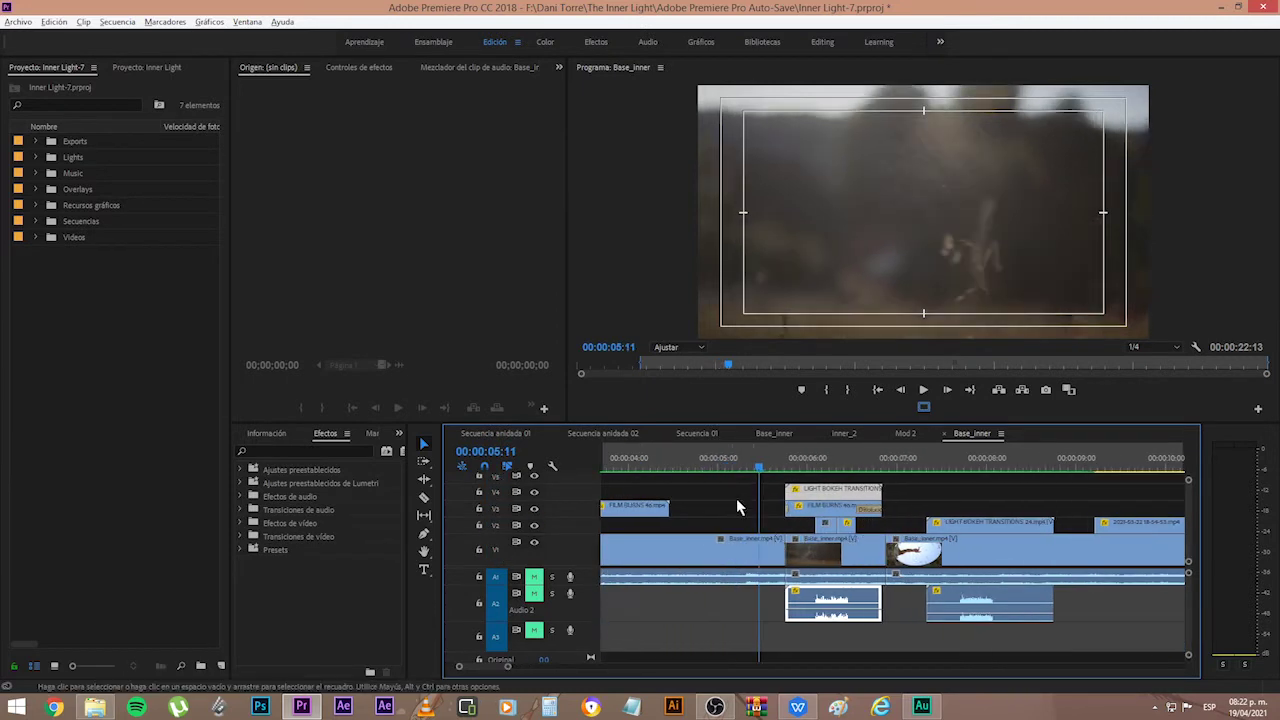
click(706, 514)
scroll(706, 519, up, 3)
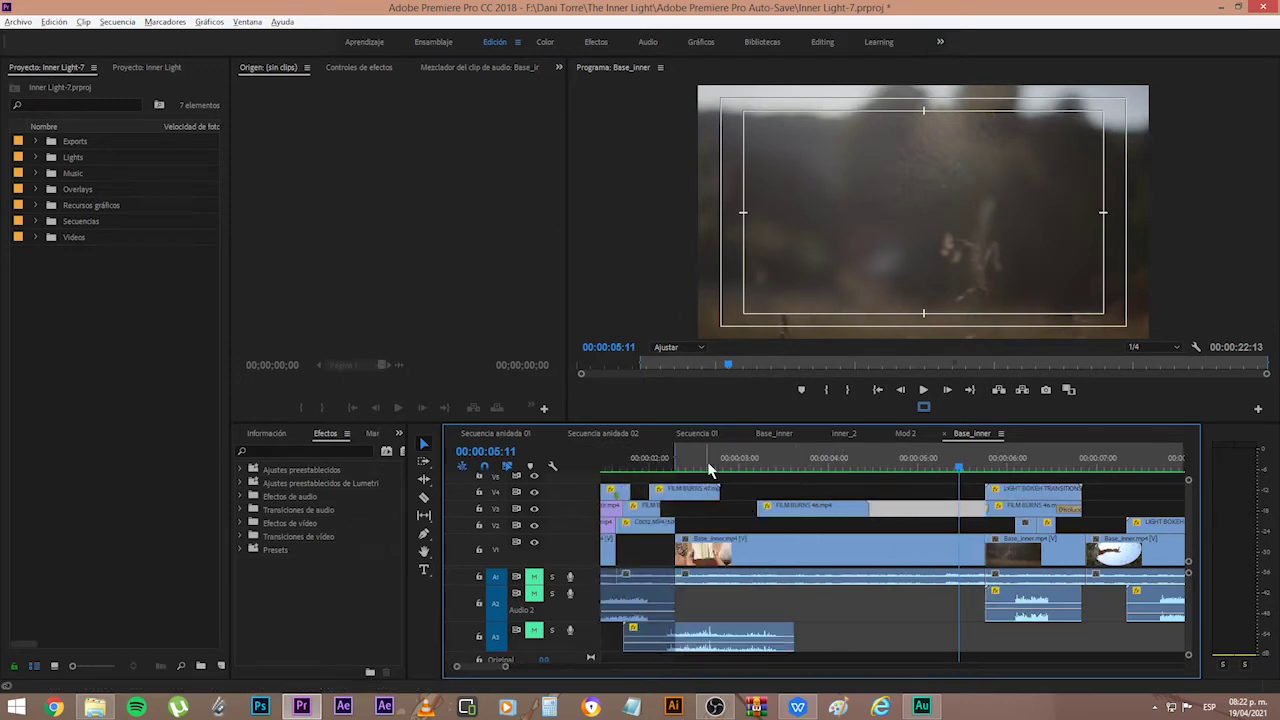
click(788, 470)
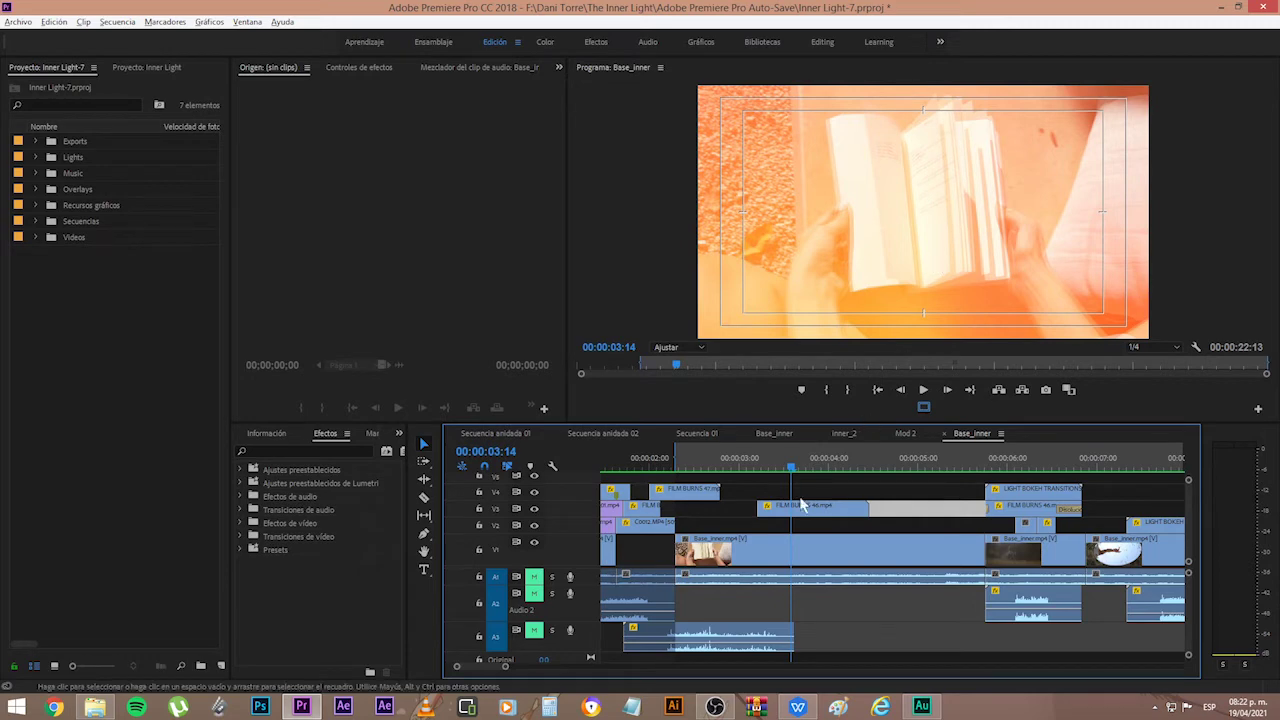
- Disable the film burns clip over the book shot to compare the image without it, and enable it again
scroll(765, 528, down, 3)
right_click(655, 519)
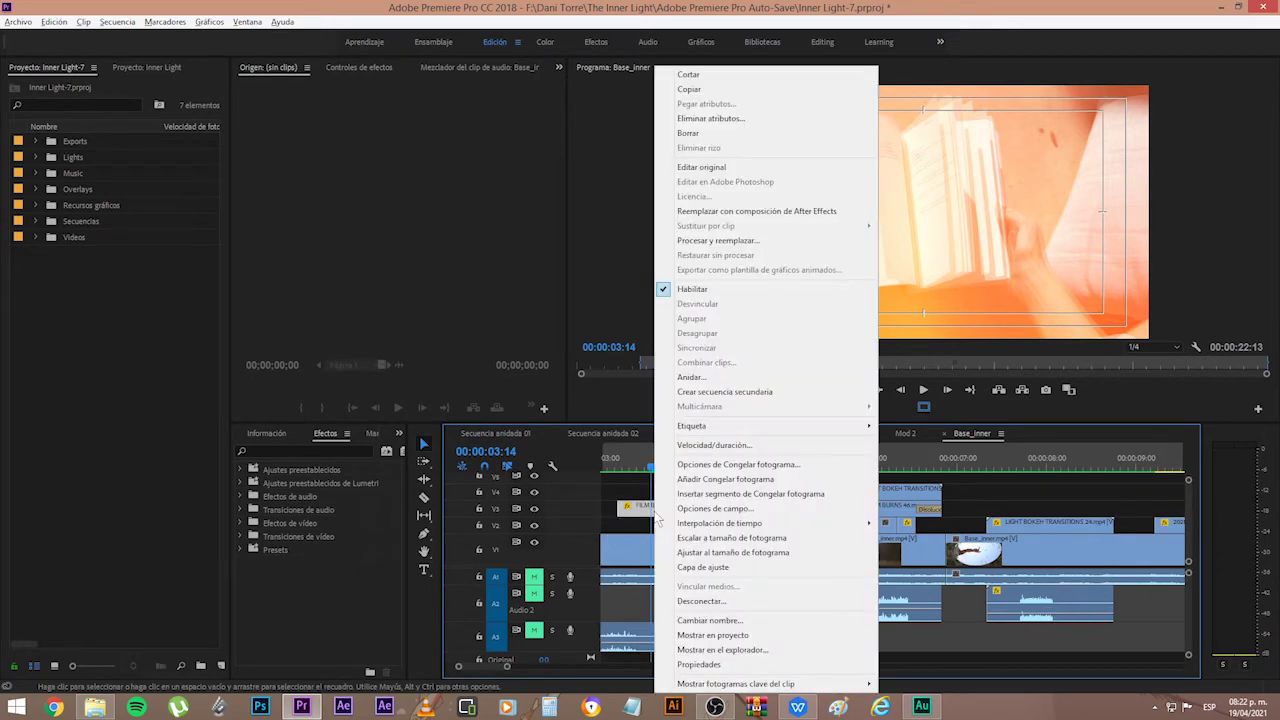
click(692, 289)
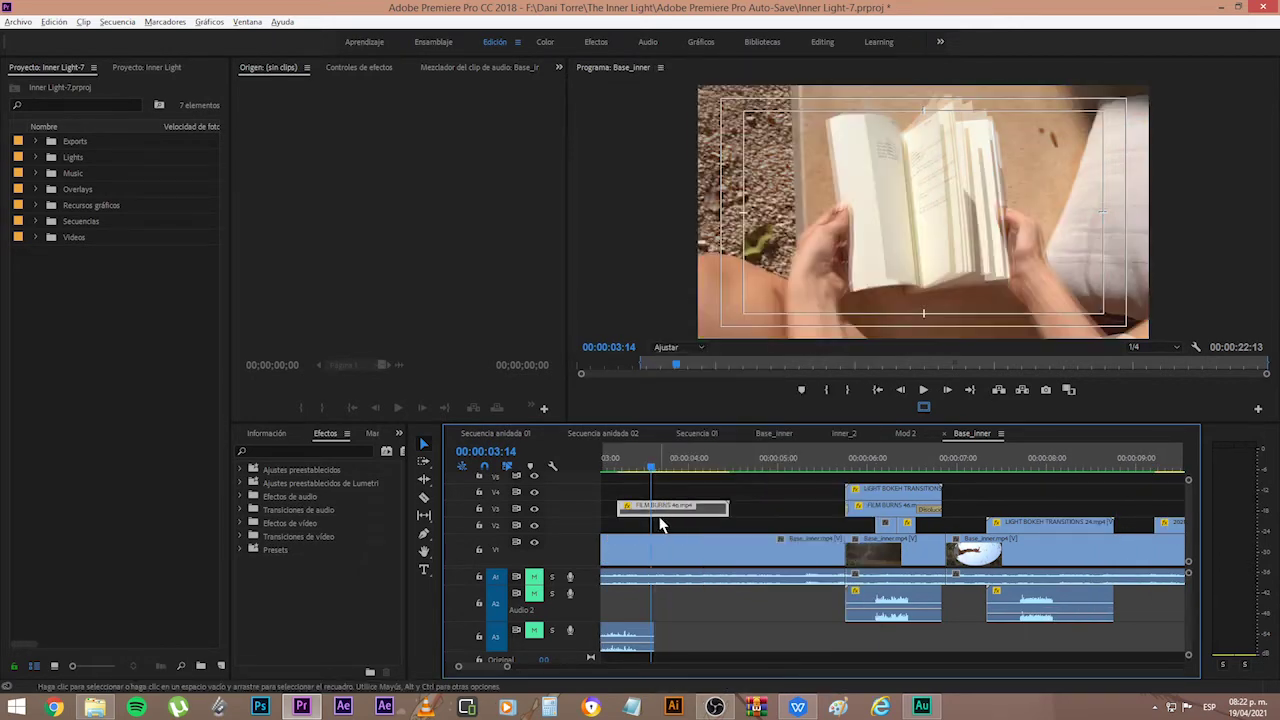
right_click(658, 515)
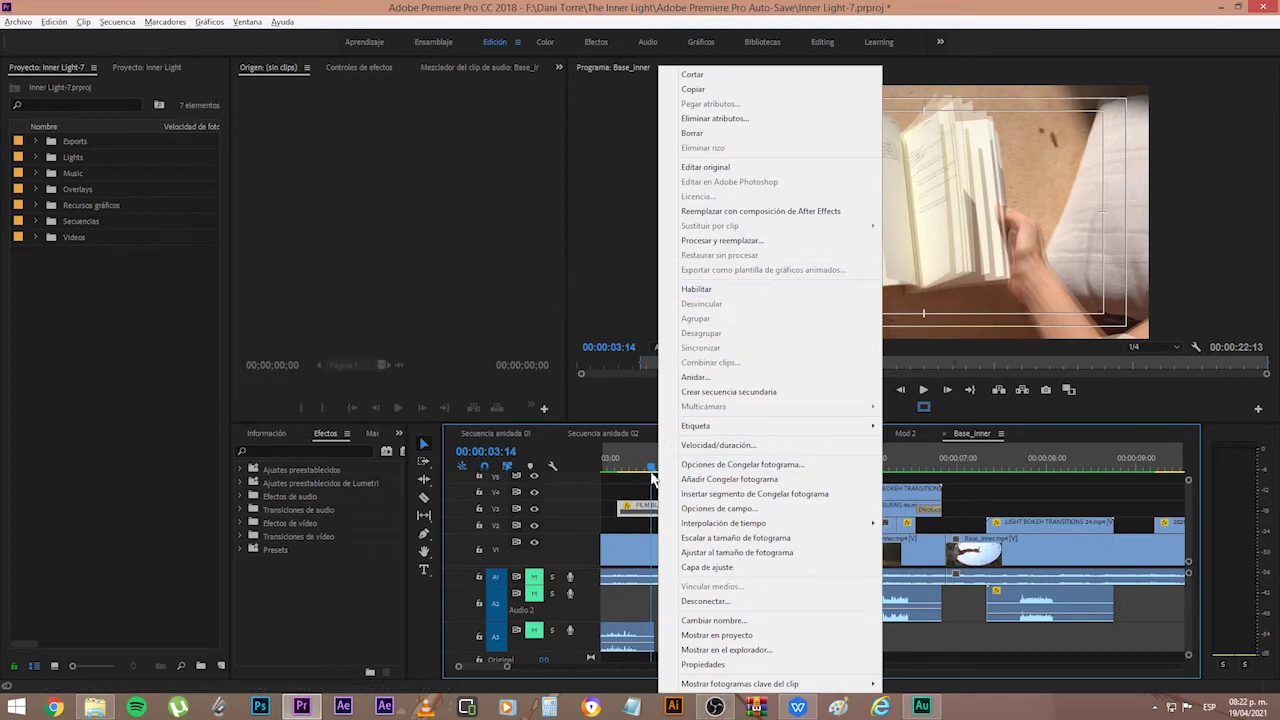
click(645, 506)
right_click(645, 509)
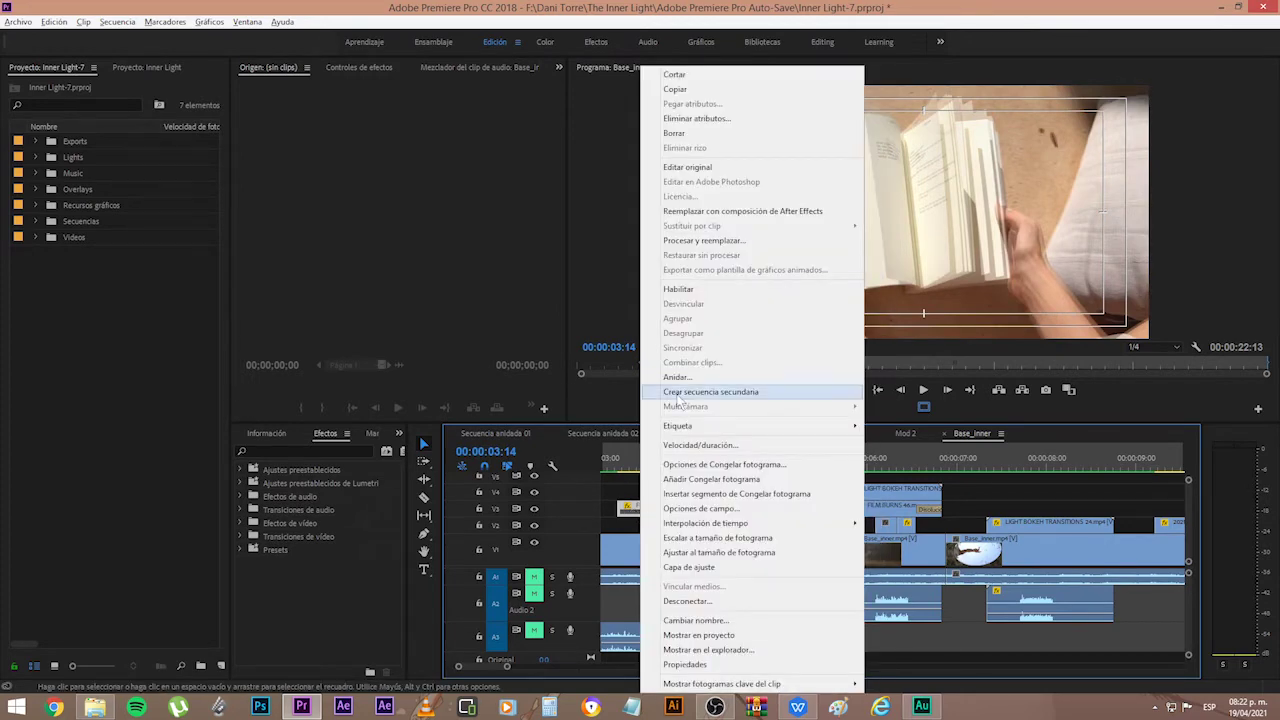
click(684, 292)
- Play the sequence from 00:00:05:12 through the flower transition into the mirror shot
key(minus)
key(minus)
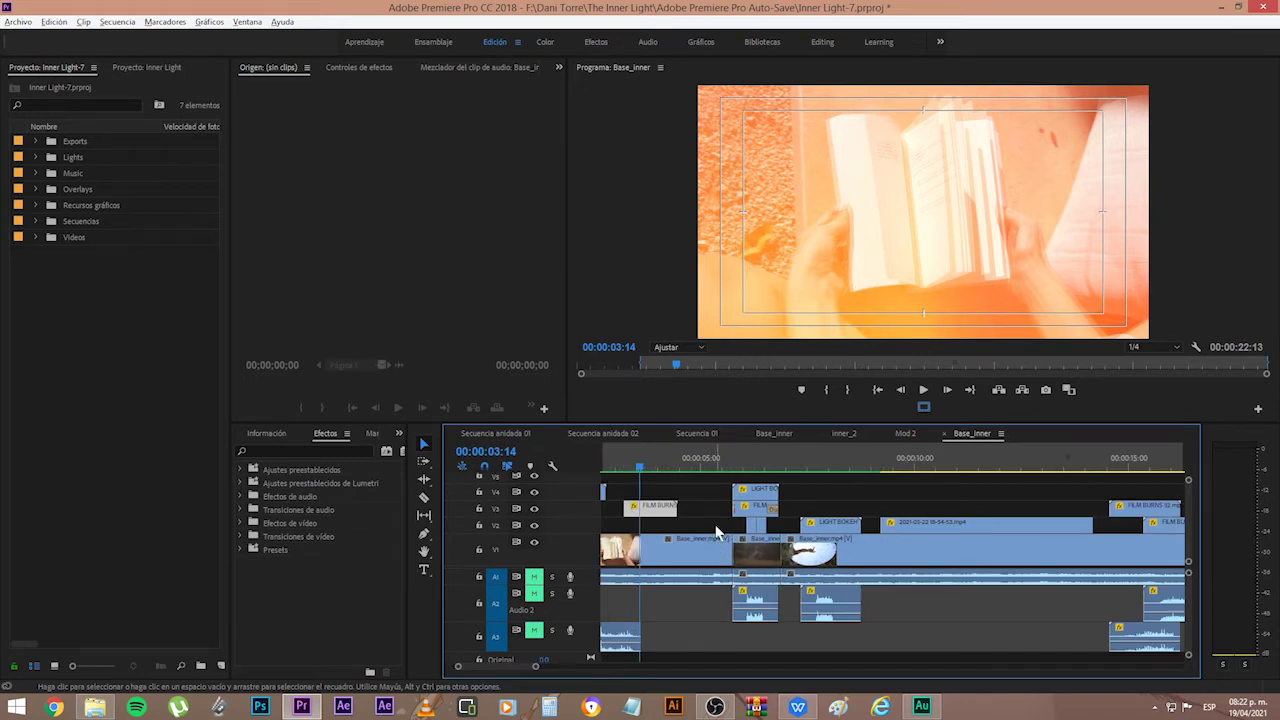
scroll(700, 534, up, 3)
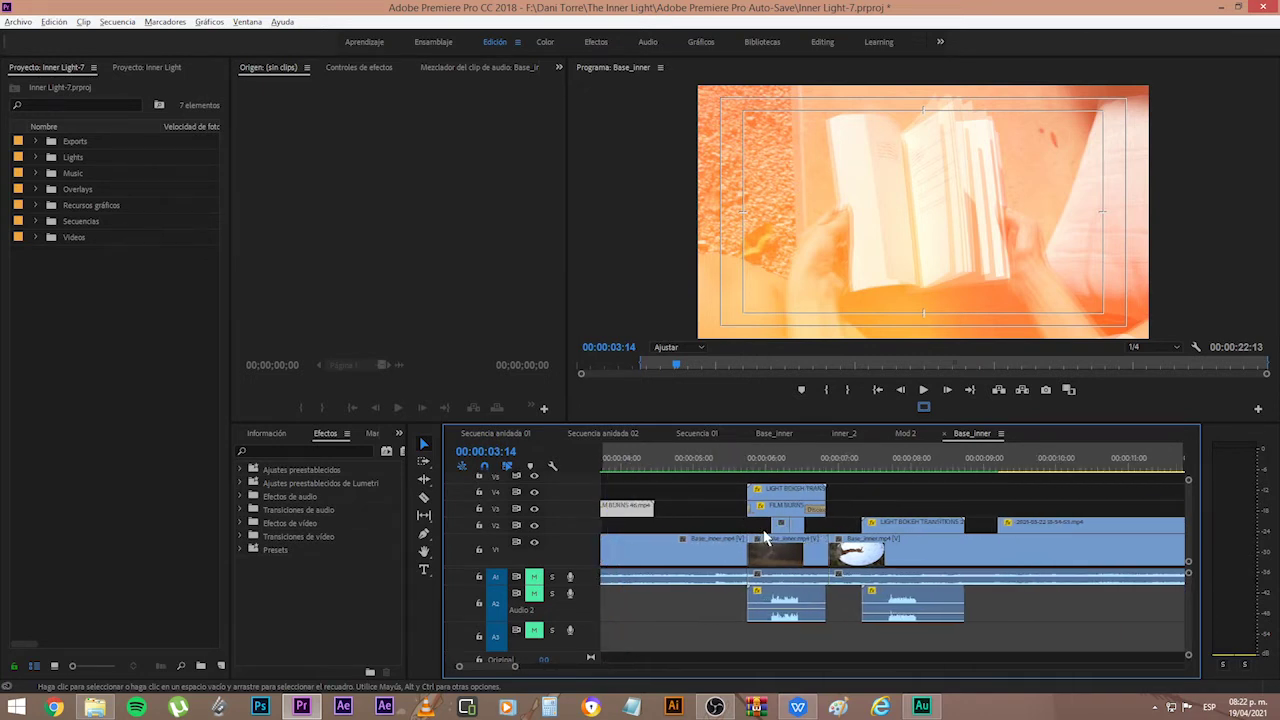
scroll(764, 532, down, 3)
click(649, 460)
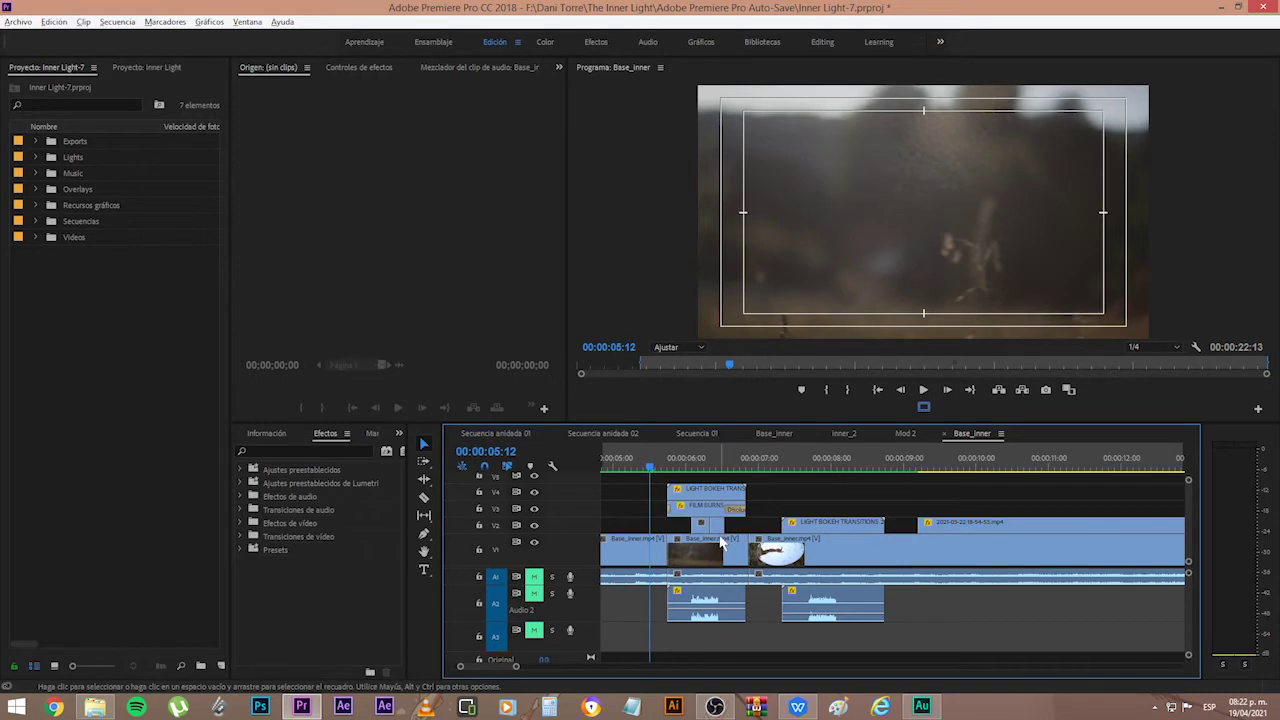
click(924, 391)
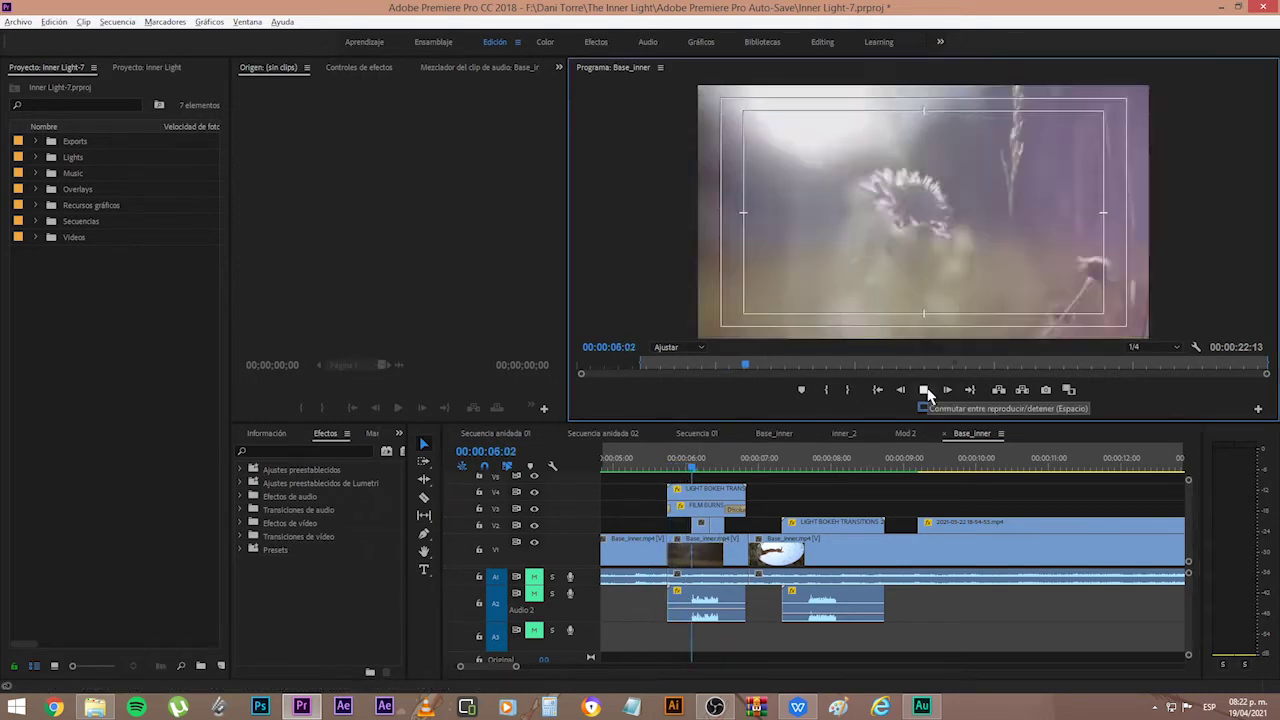
click(924, 391)
scroll(780, 560, down, 2)
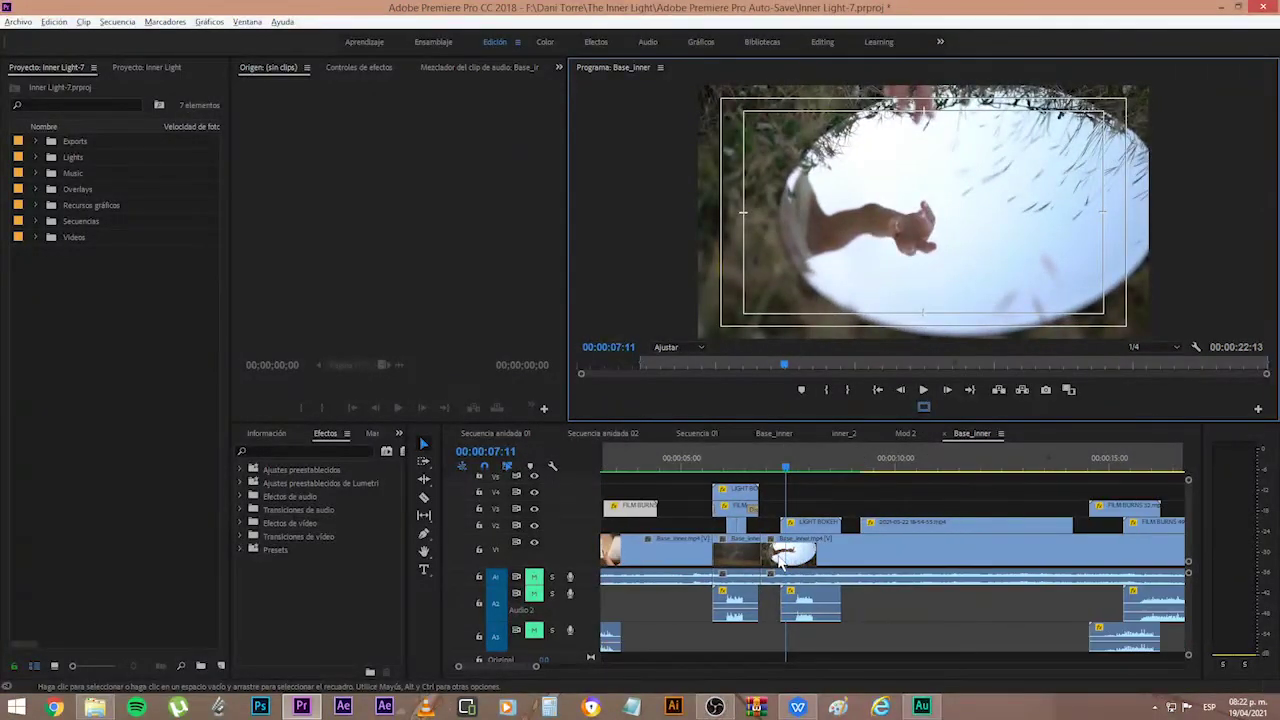
- Scrub back from the mirror shot across the flower transition, examining the stacked overlays between 00:00:06:02 and 00:00:06:09
drag(666, 463, 771, 456)
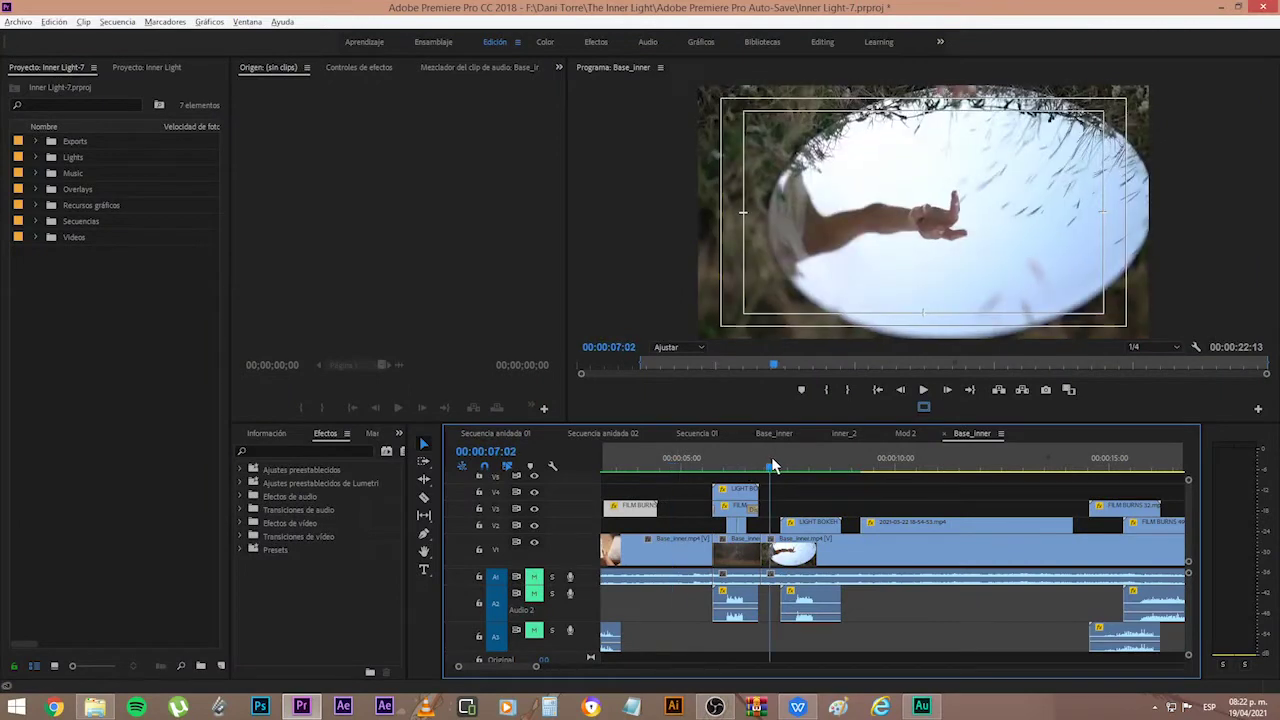
scroll(659, 463, up, 3)
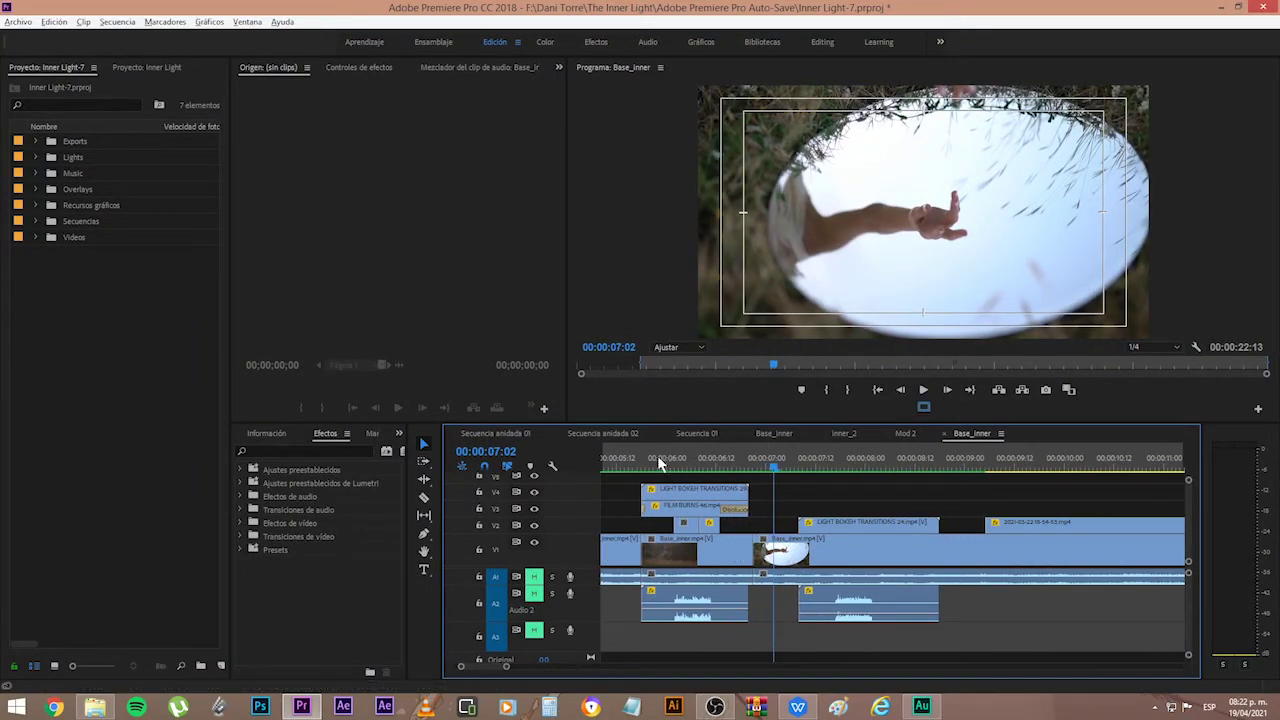
mouse_move(659, 463)
mouse_down()
mouse_move(646, 463)
mouse_move(695, 472)
mouse_move(706, 521)
mouse_up()
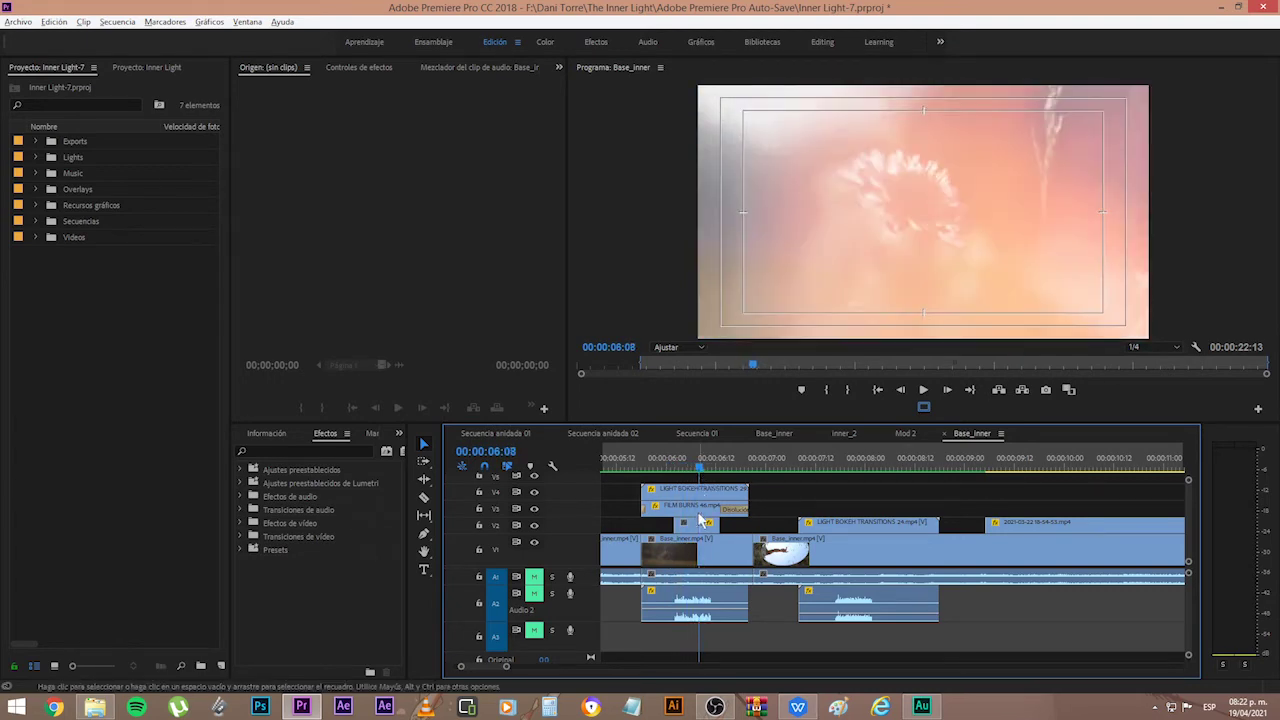
mouse_move(688, 460)
mouse_down()
mouse_move(663, 473)
mouse_move(675, 472)
mouse_up()
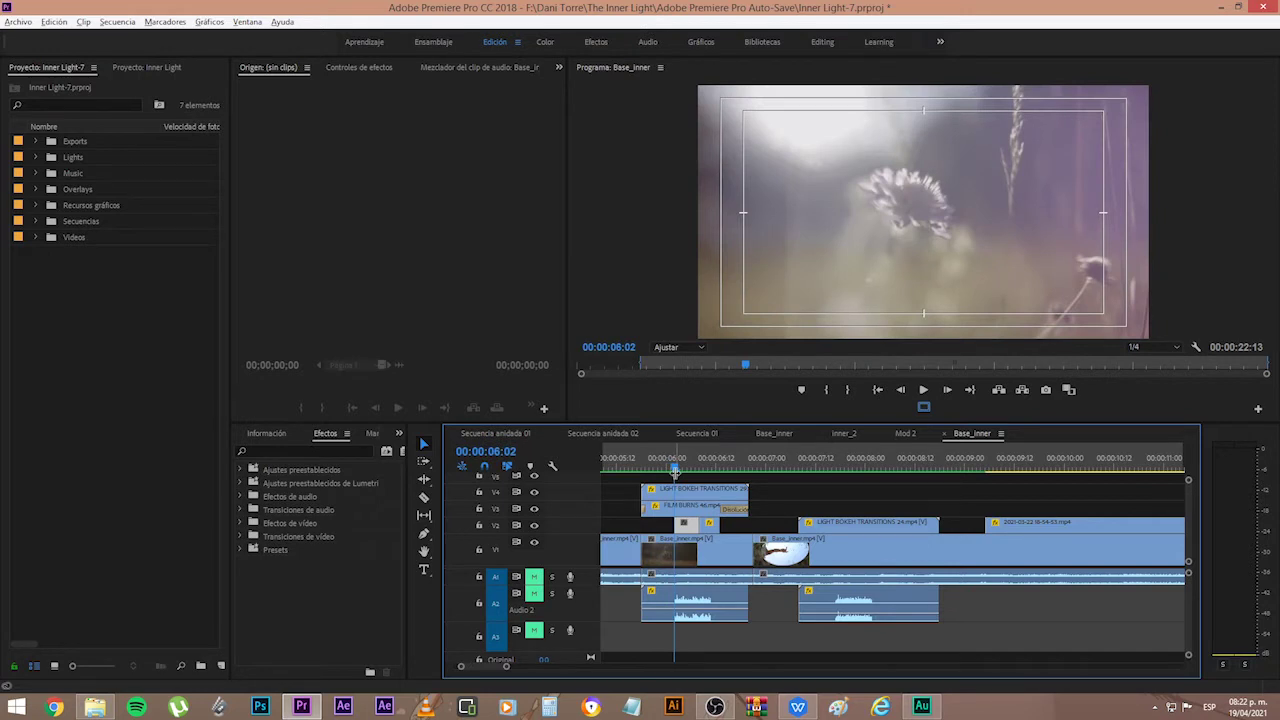
drag(675, 472, 706, 478)
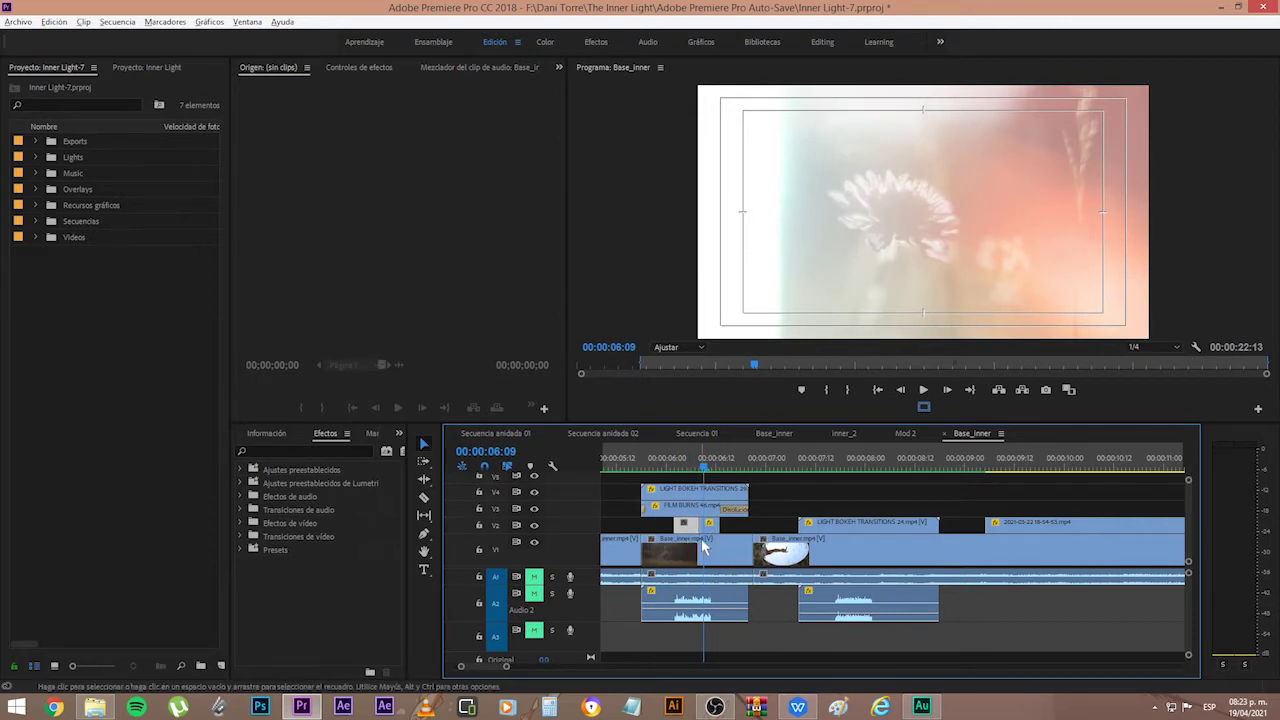
scroll(724, 530, up, 2)
scroll(720, 537, down, 2)
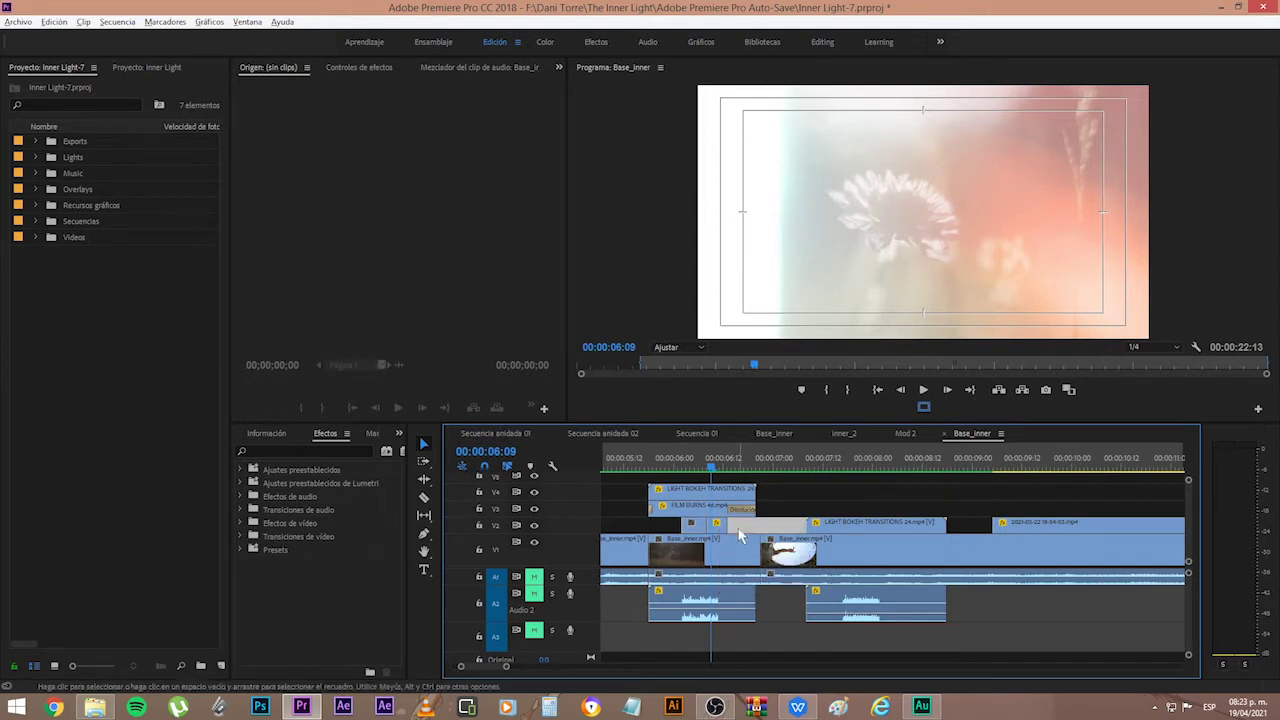
scroll(740, 555, down, 3)
scroll(722, 522, up, 3)
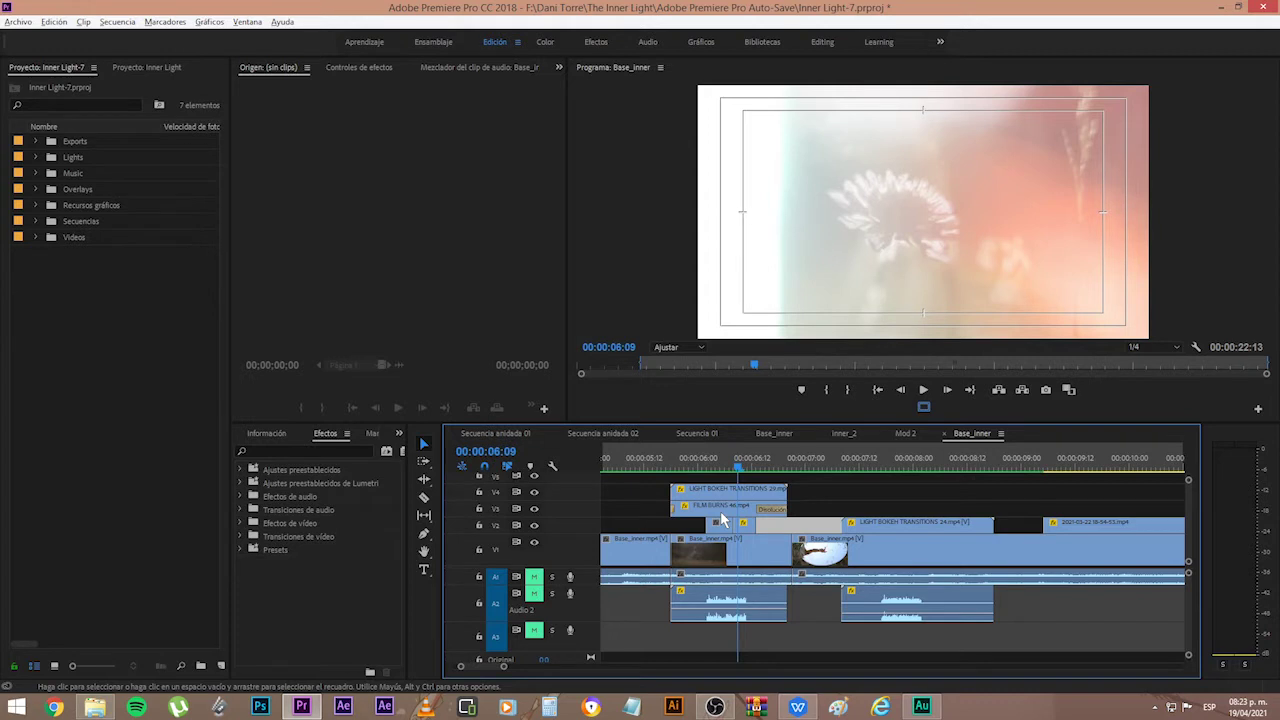
- Open the Base_inner.mp4 clip beneath the stacked overlays in the Source monitor to view its footage without effects
click(746, 560)
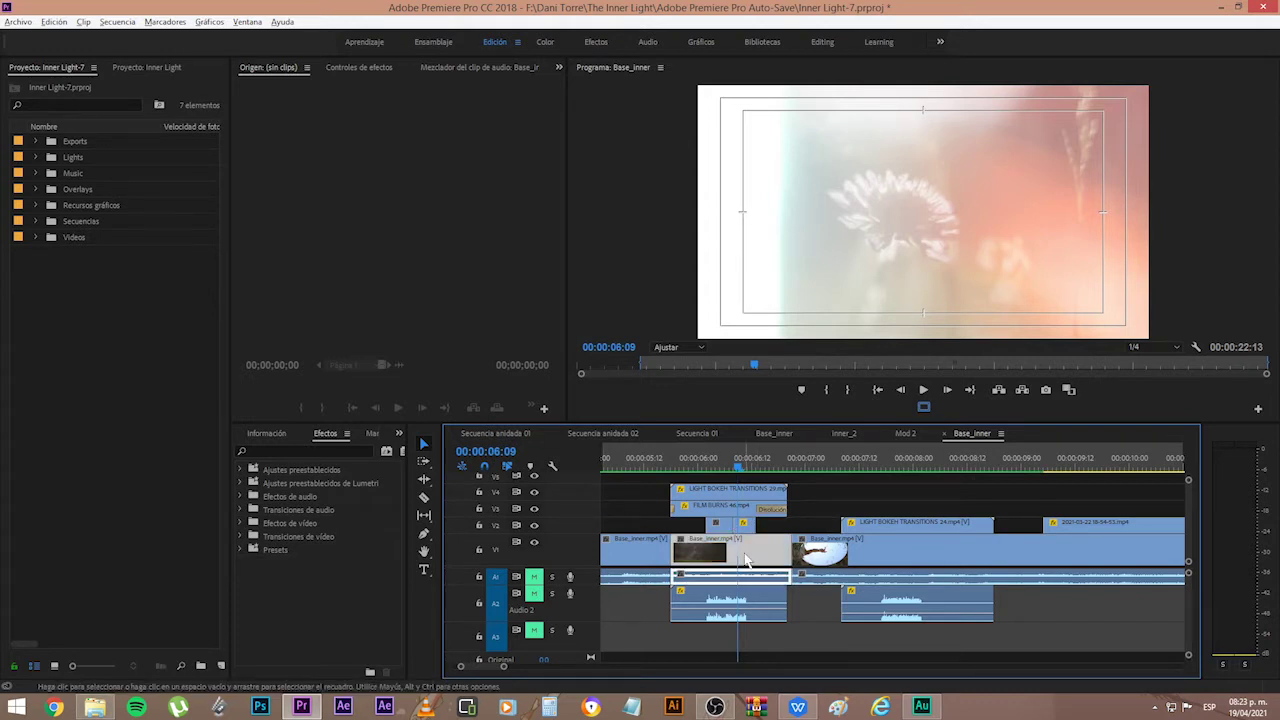
double_click(741, 563)
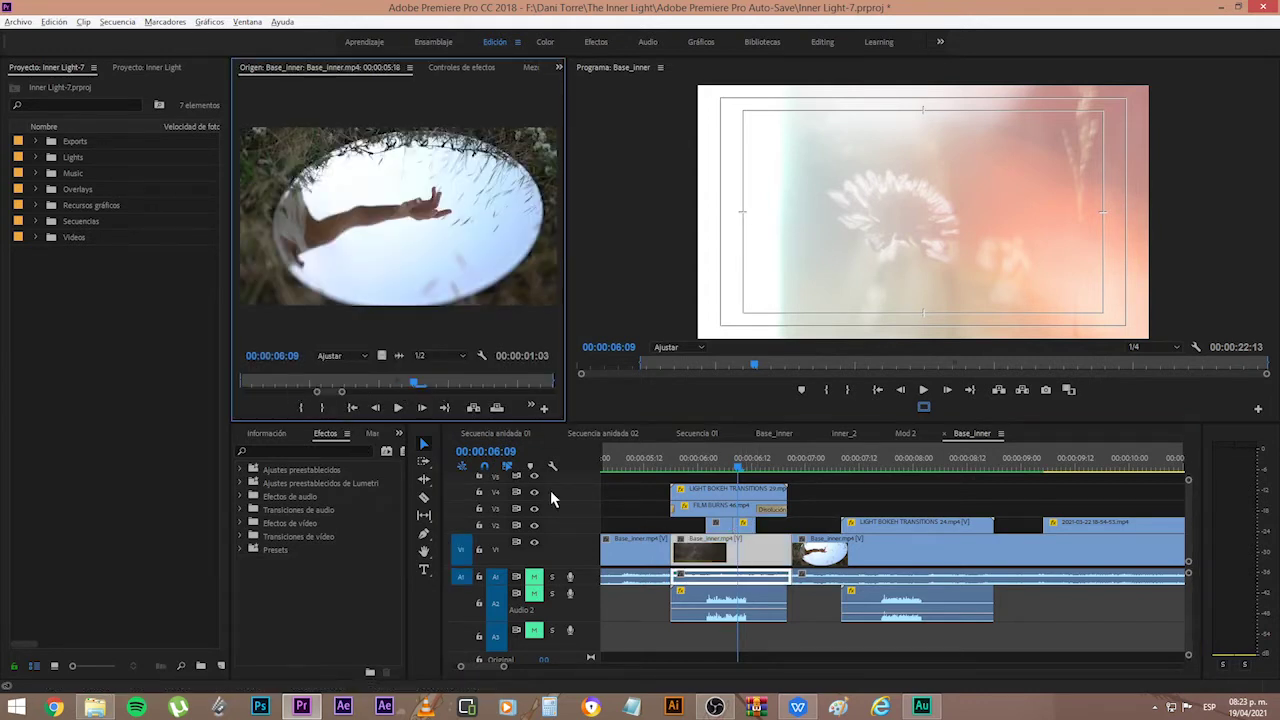
double_click(715, 560)
click(688, 527)
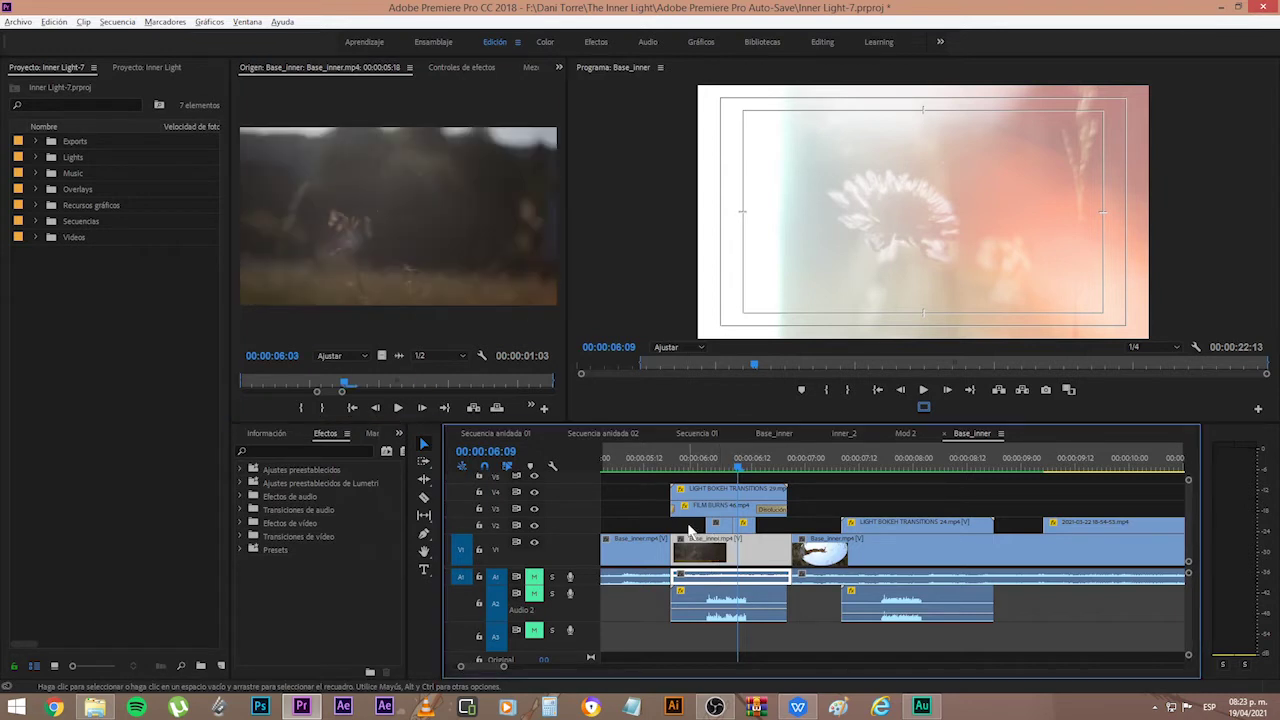
- Play the bubble shot from 00:00:04:15 into the transition and scrub the playhead to 00:00:06:01
scroll(672, 532, up, 2)
click(634, 462)
key(space)
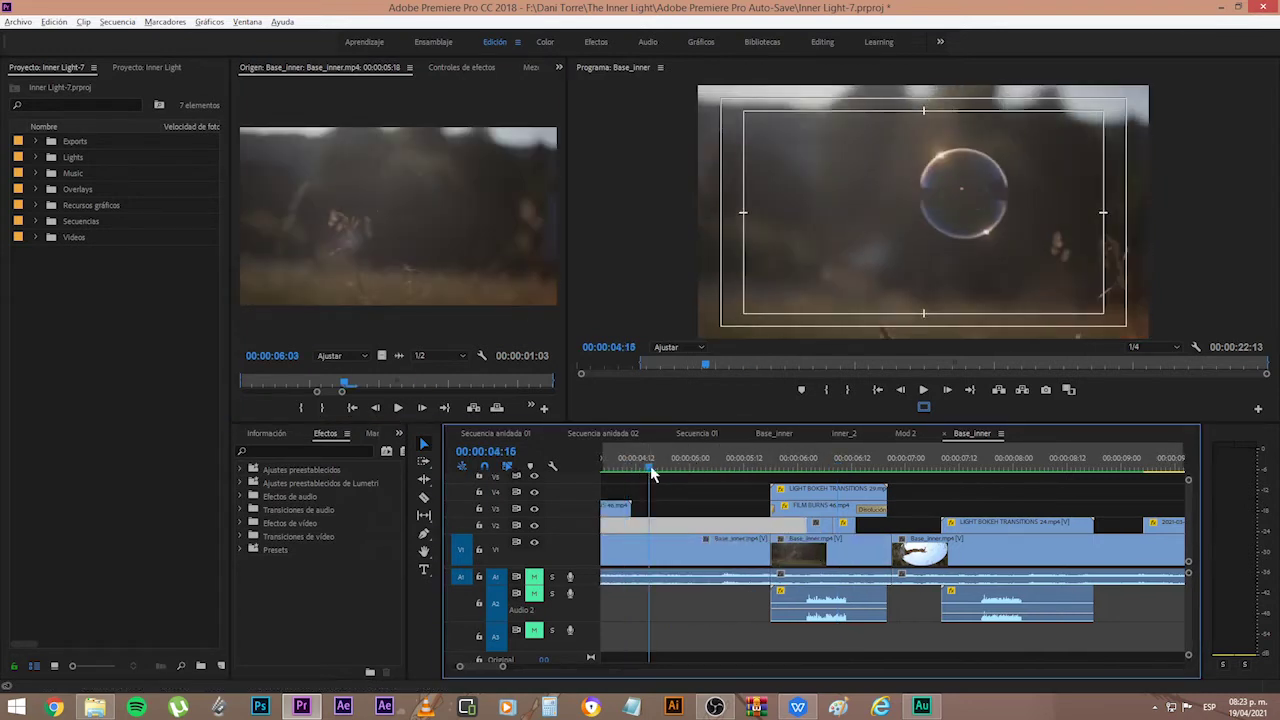
key(space)
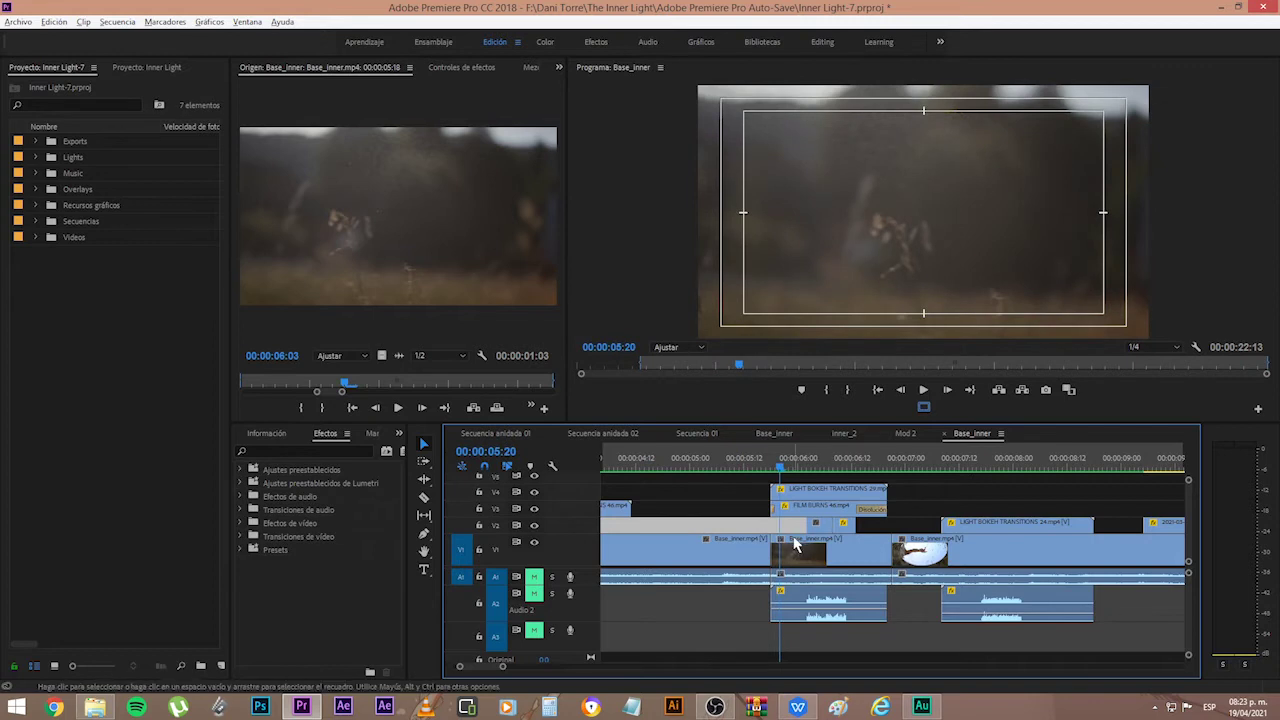
scroll(788, 537, up, 1)
scroll(760, 529, down, 2)
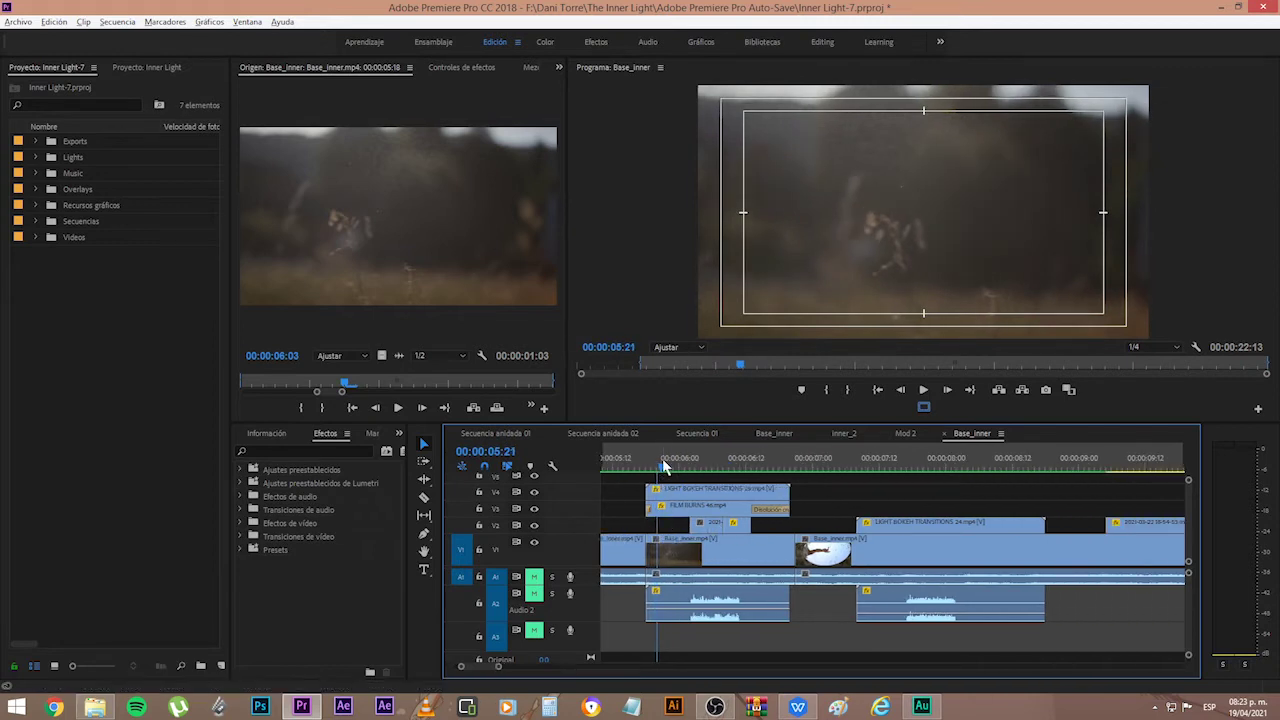
drag(663, 463, 685, 463)
- Open LIGHT BOKEH TRANSITIONS 29.mp4 in the Source monitor, widen the monitor, and scrub through the clip to 01:00:40:22
click(685, 495)
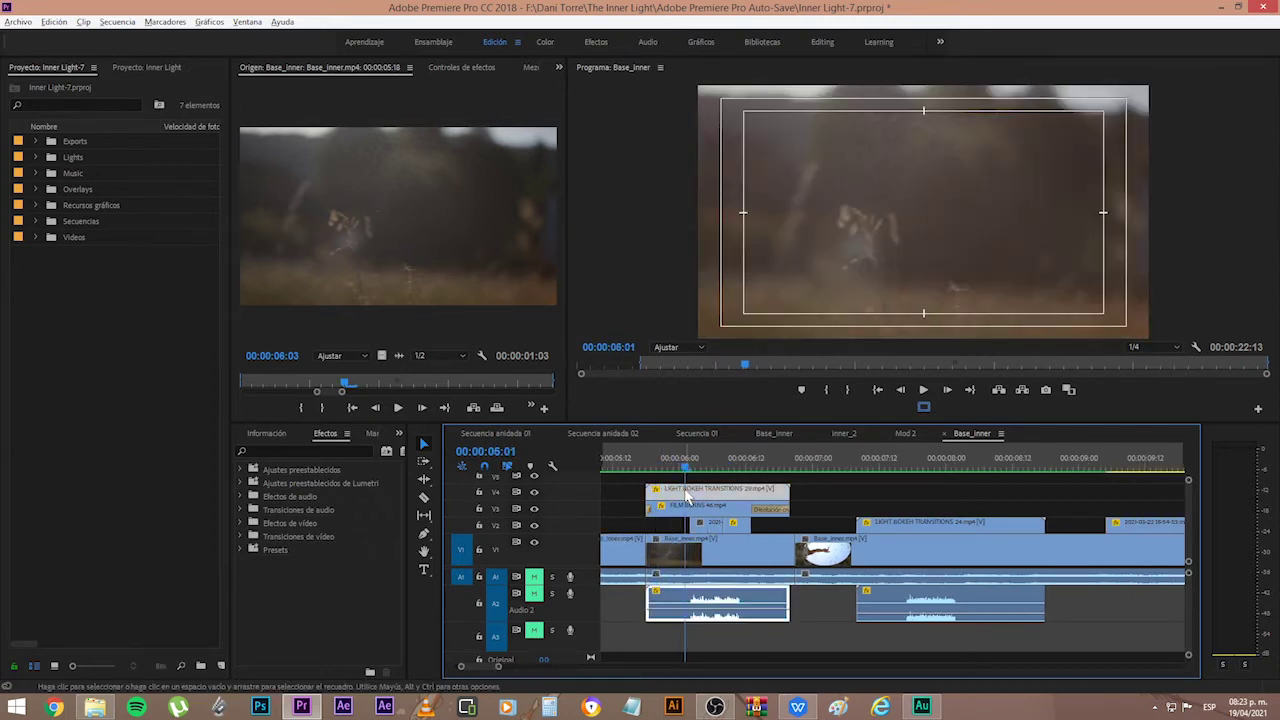
double_click(697, 490)
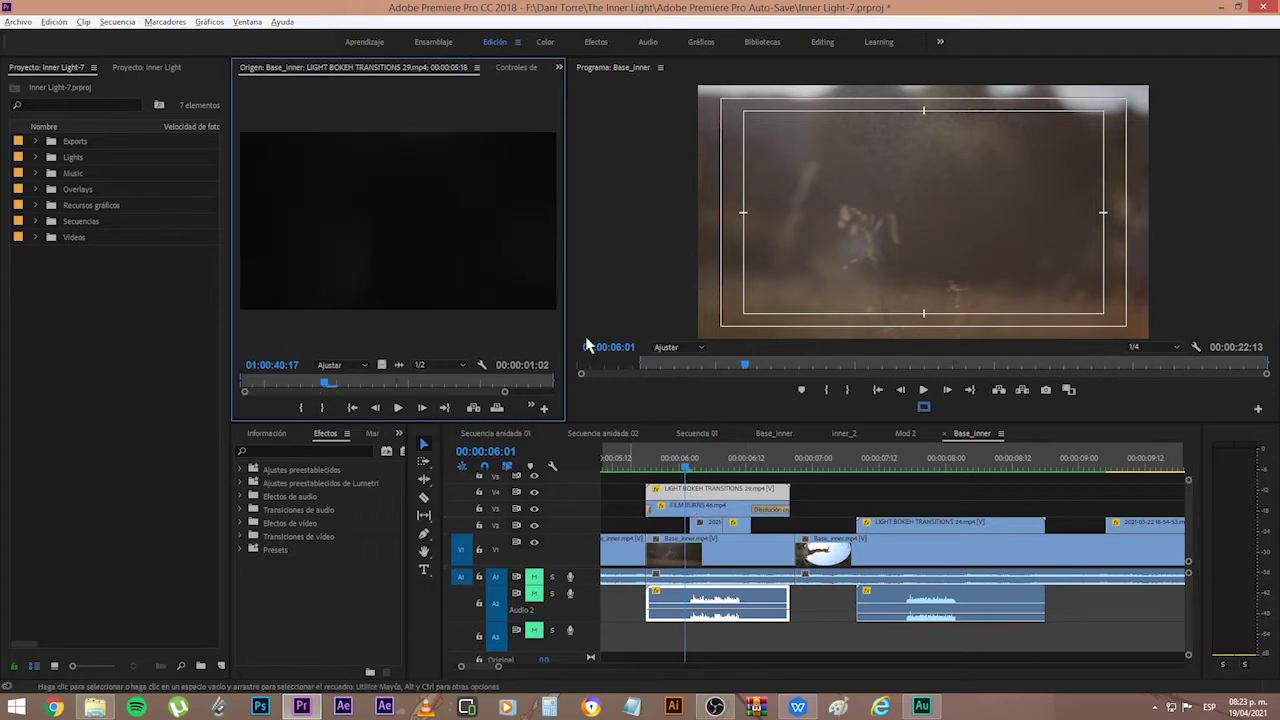
drag(566, 337, 820, 338)
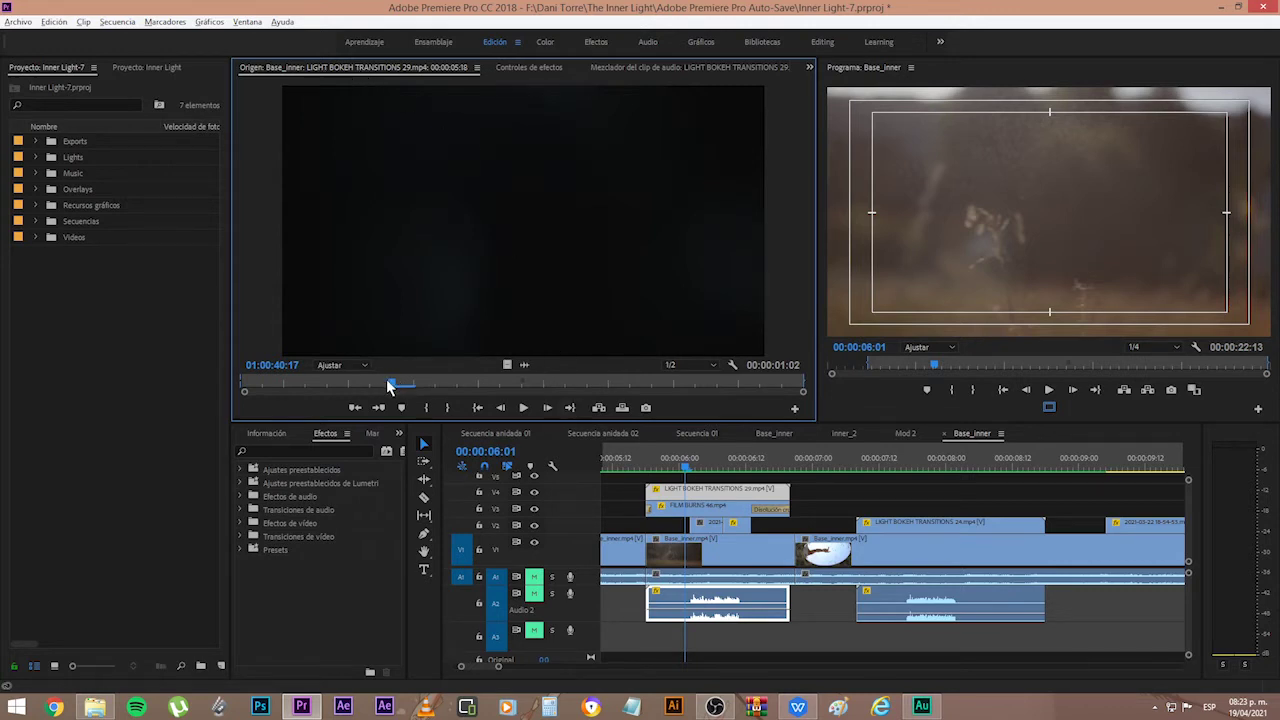
drag(390, 387, 436, 386)
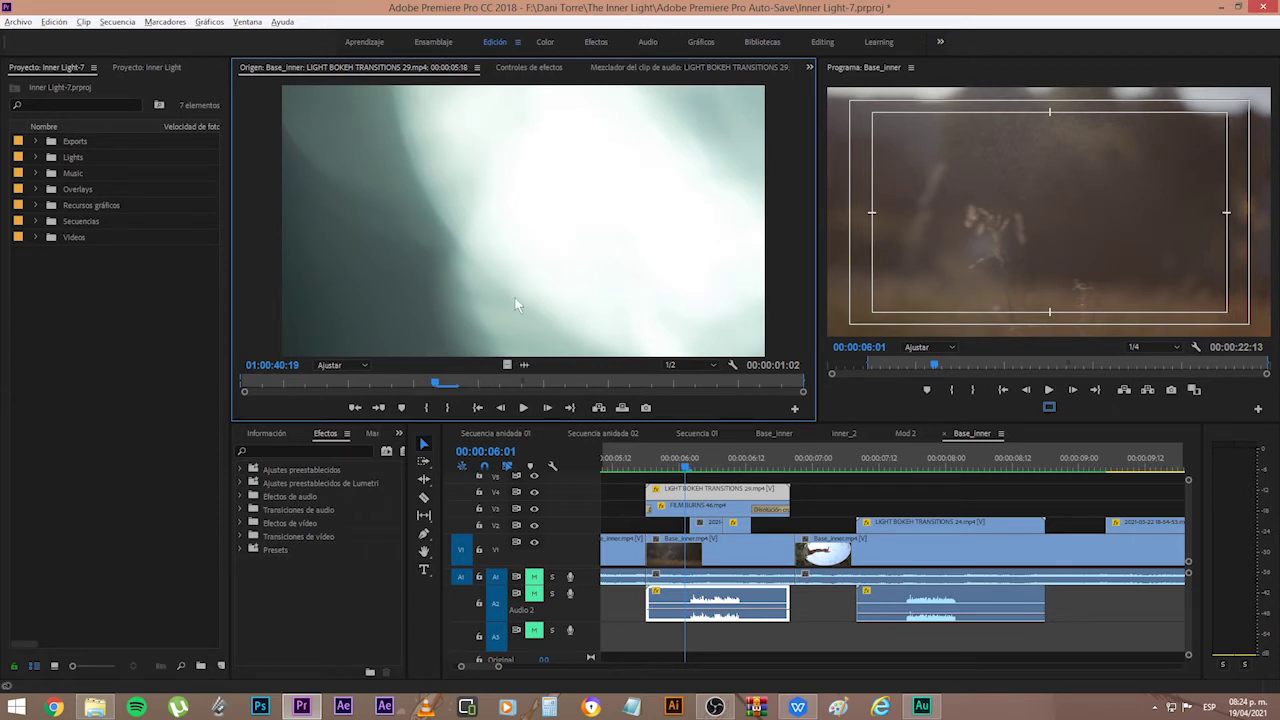
drag(455, 388, 505, 386)
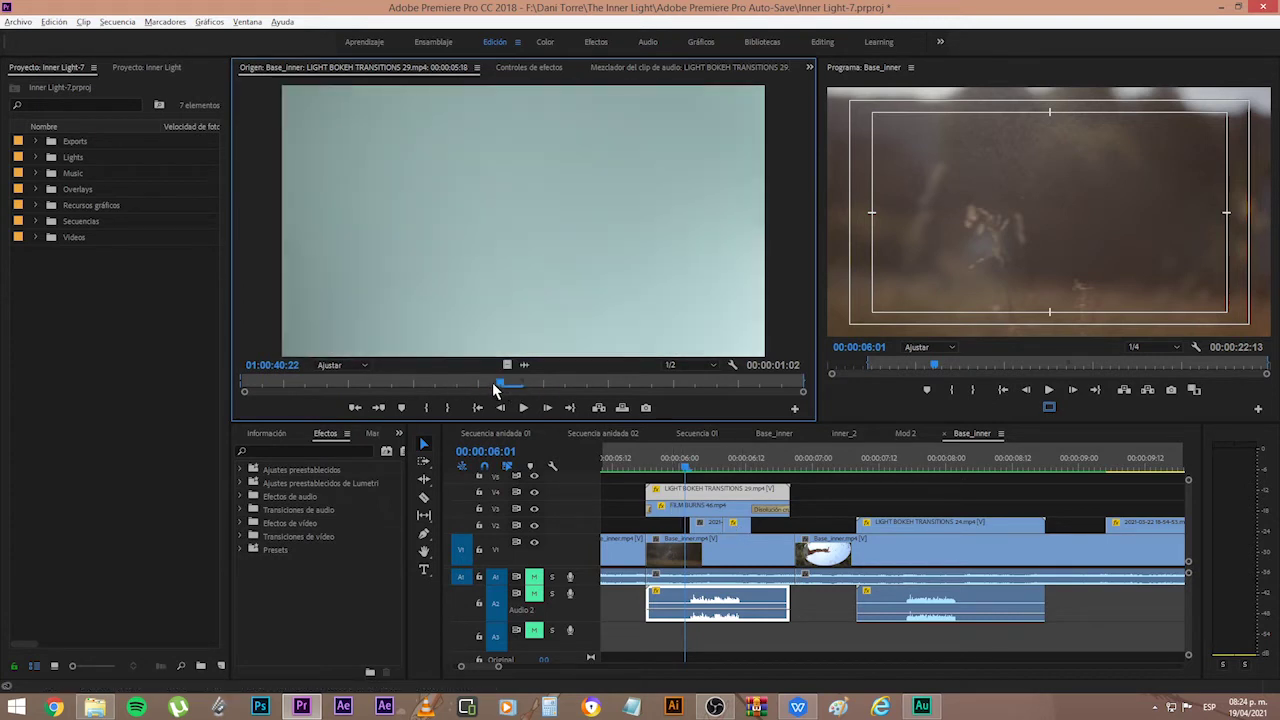
- Open the FILM BURNS 46.mp4 clip below the light bokeh overlay in the Source monitor and scrub to 01:01:45:04
double_click(681, 511)
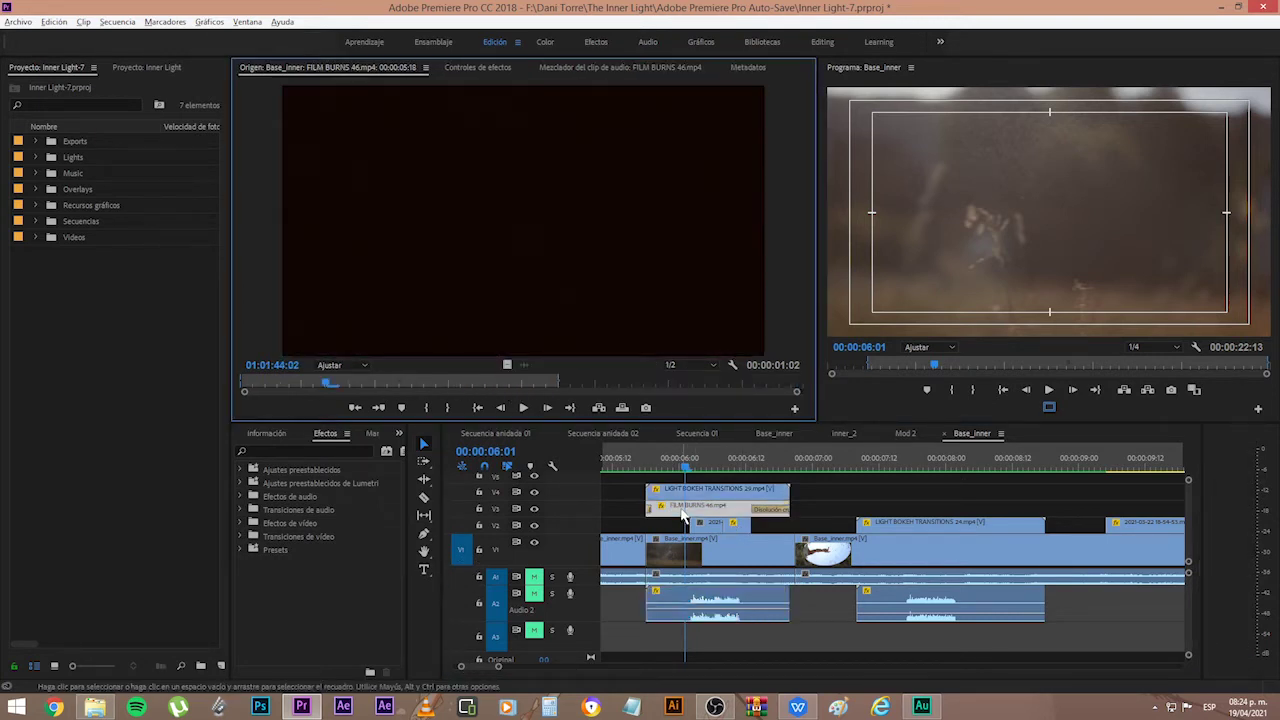
mouse_move(503, 386)
mouse_down()
mouse_move(441, 386)
mouse_move(668, 386)
mouse_move(646, 390)
mouse_up()
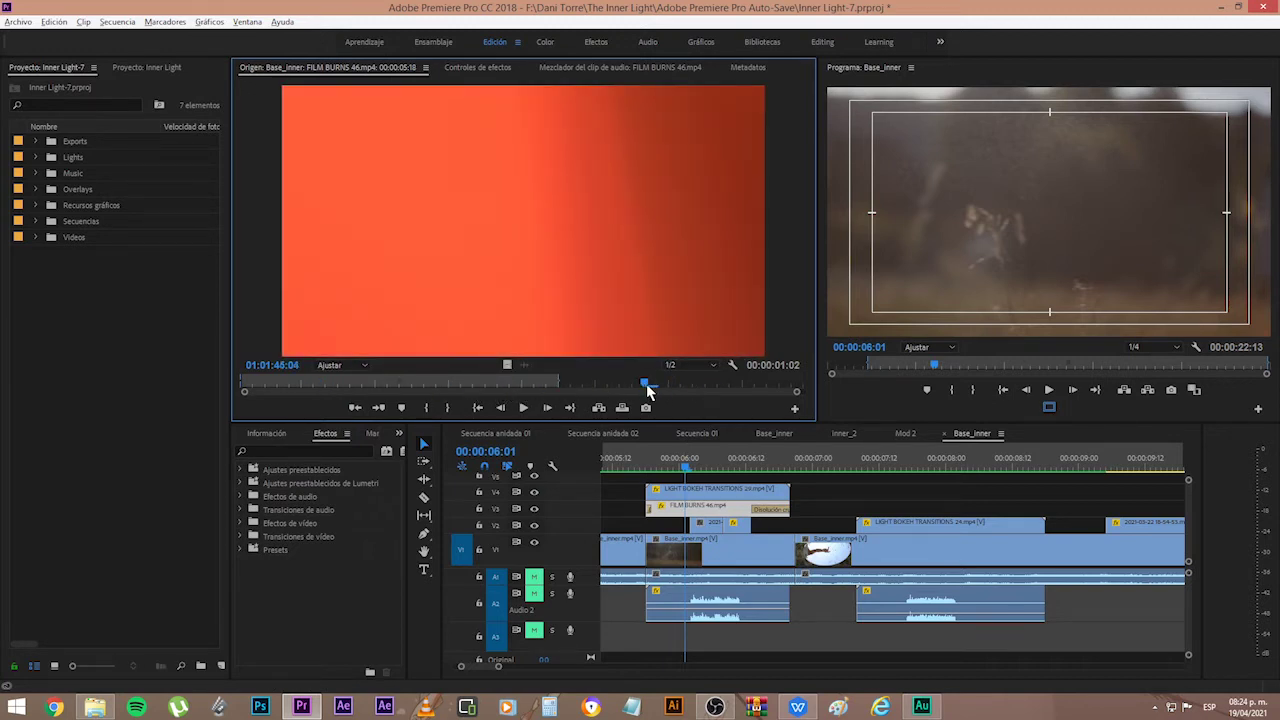
- Play and scrub FILM BURNS 46.mp4 in the Source monitor to 01:01:44:16, comparing it with the sequence at 00:00:06:12
drag(646, 390, 253, 386)
click(523, 408)
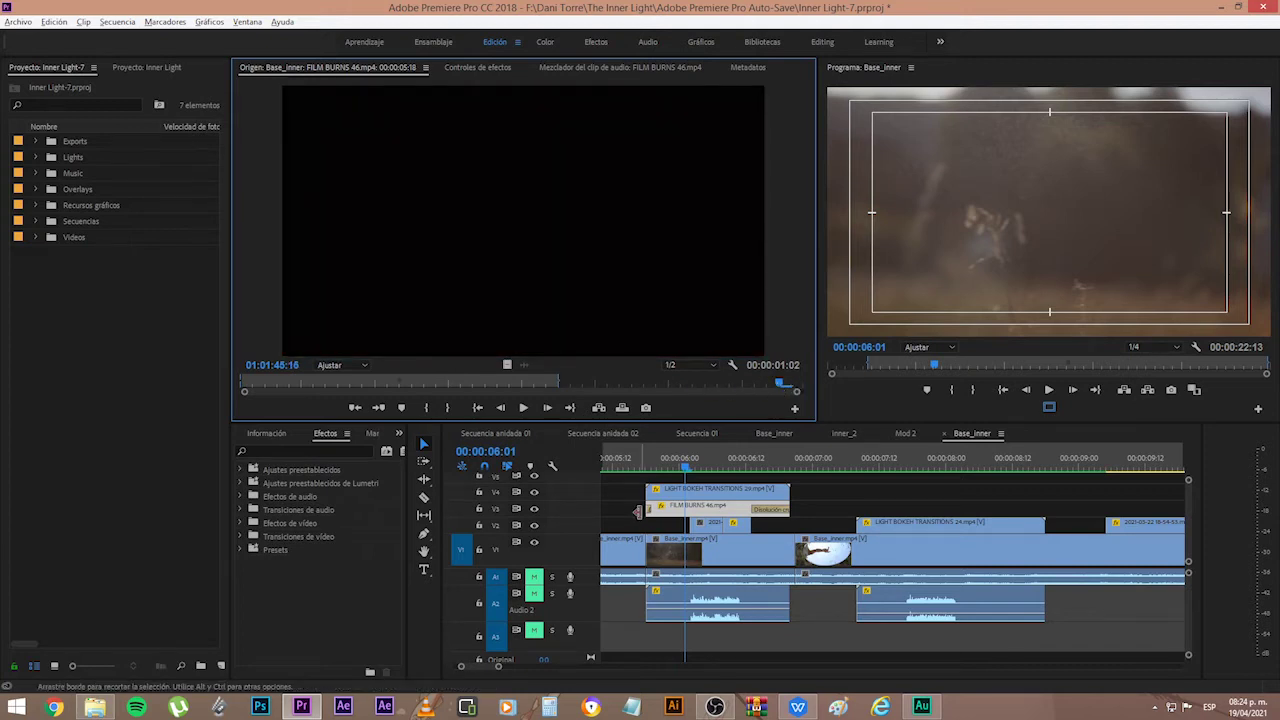
drag(468, 388, 545, 390)
key(Left)
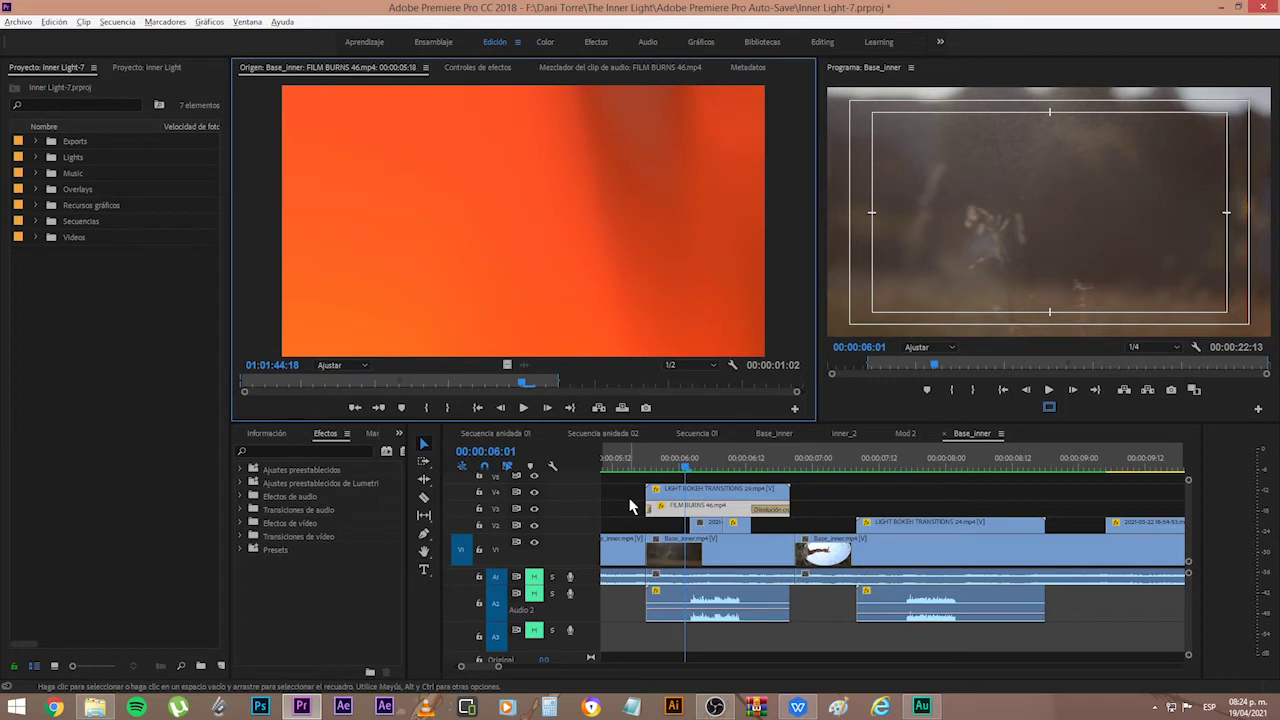
drag(686, 463, 748, 484)
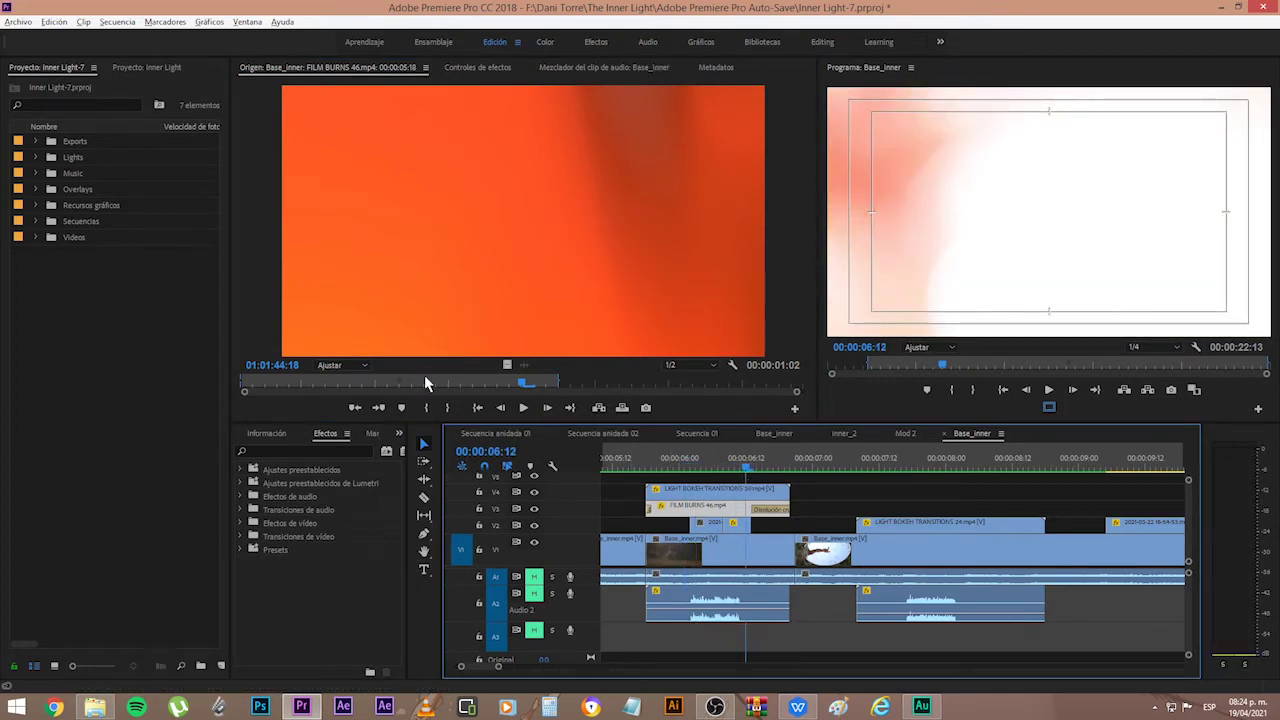
drag(425, 381, 498, 385)
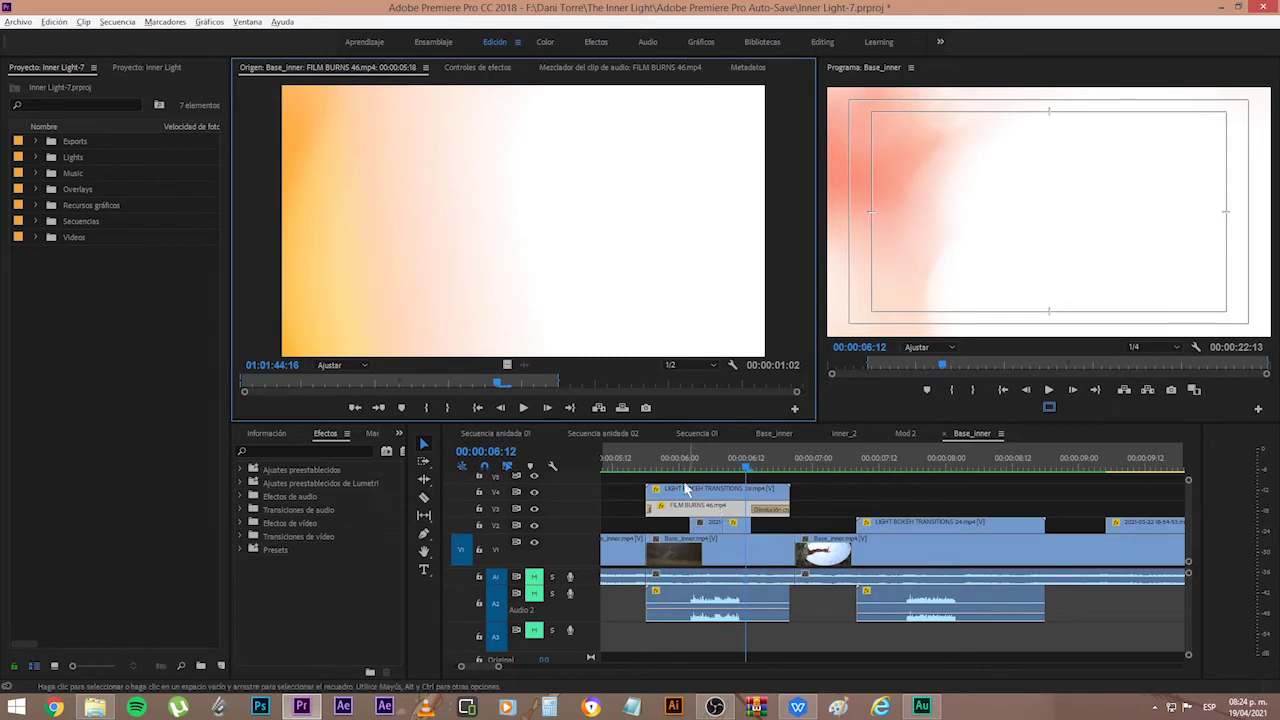
- Review the cut at 00:00:05:17, then select the earlier FILM BURNS 46.mp4 overlay on V3 and view the frame at 00:00:03:11
click(641, 465)
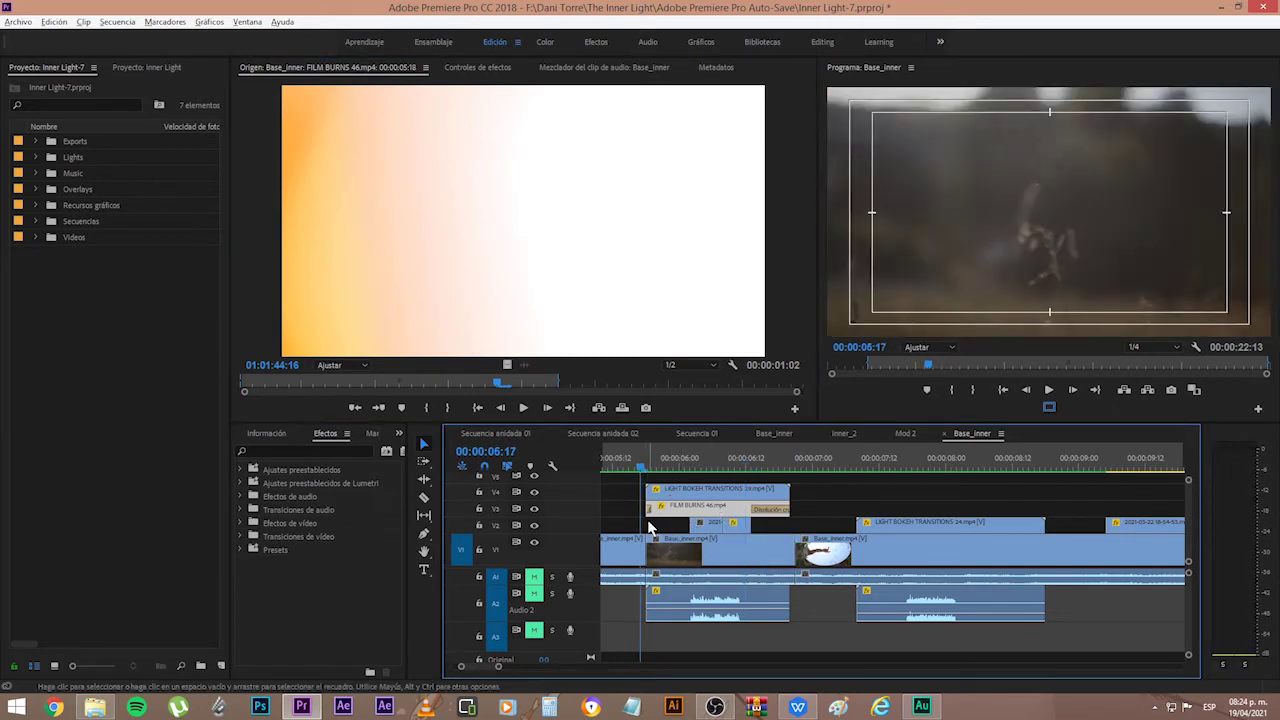
scroll(648, 521, up, 3)
scroll(820, 486, down, 2)
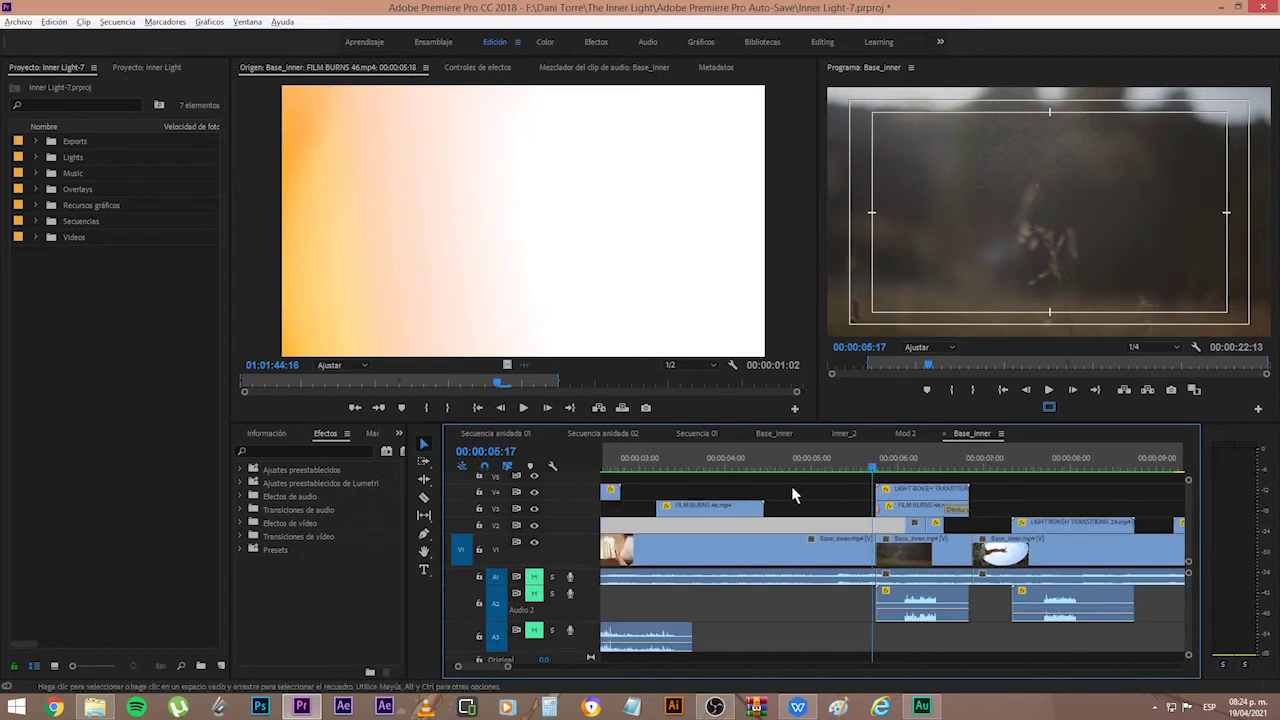
click(700, 507)
click(679, 468)
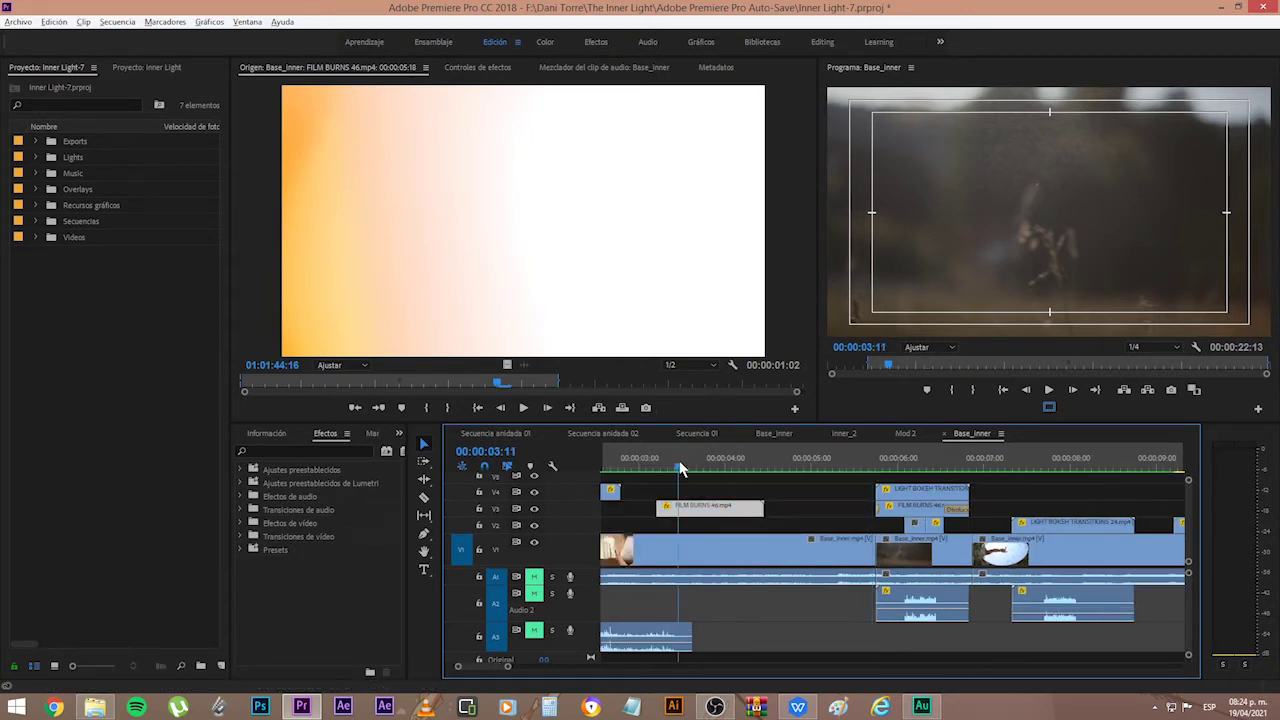
- Open Bright_Diamond_01.mp4 from the Overlays bin in the Source monitor and scrub through it to 00:15:58:05
click(37, 189)
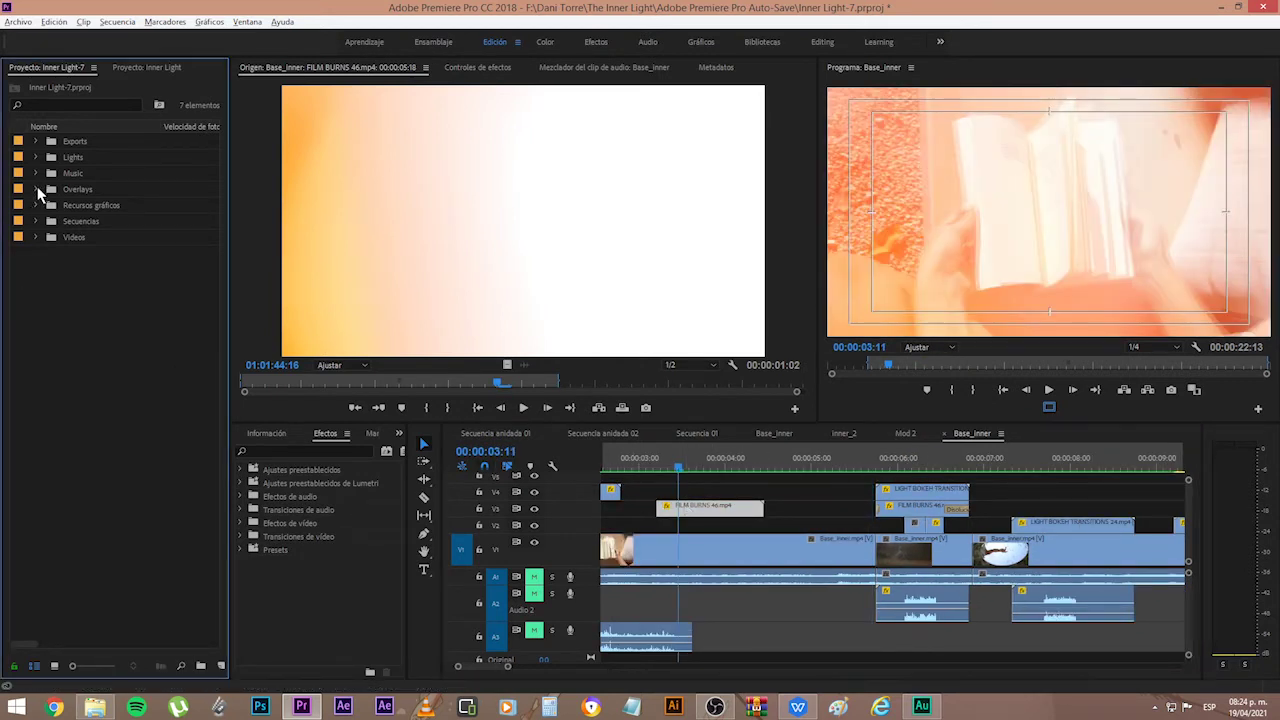
click(38, 191)
double_click(97, 207)
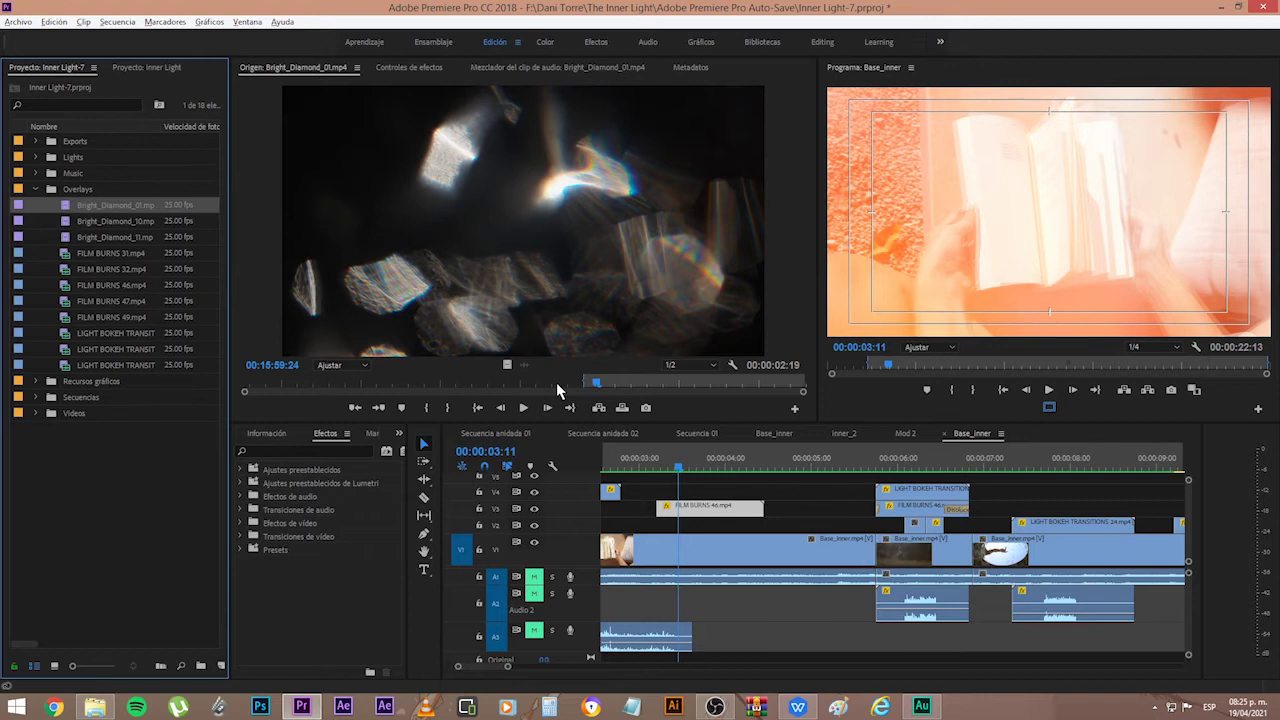
drag(556, 382, 463, 392)
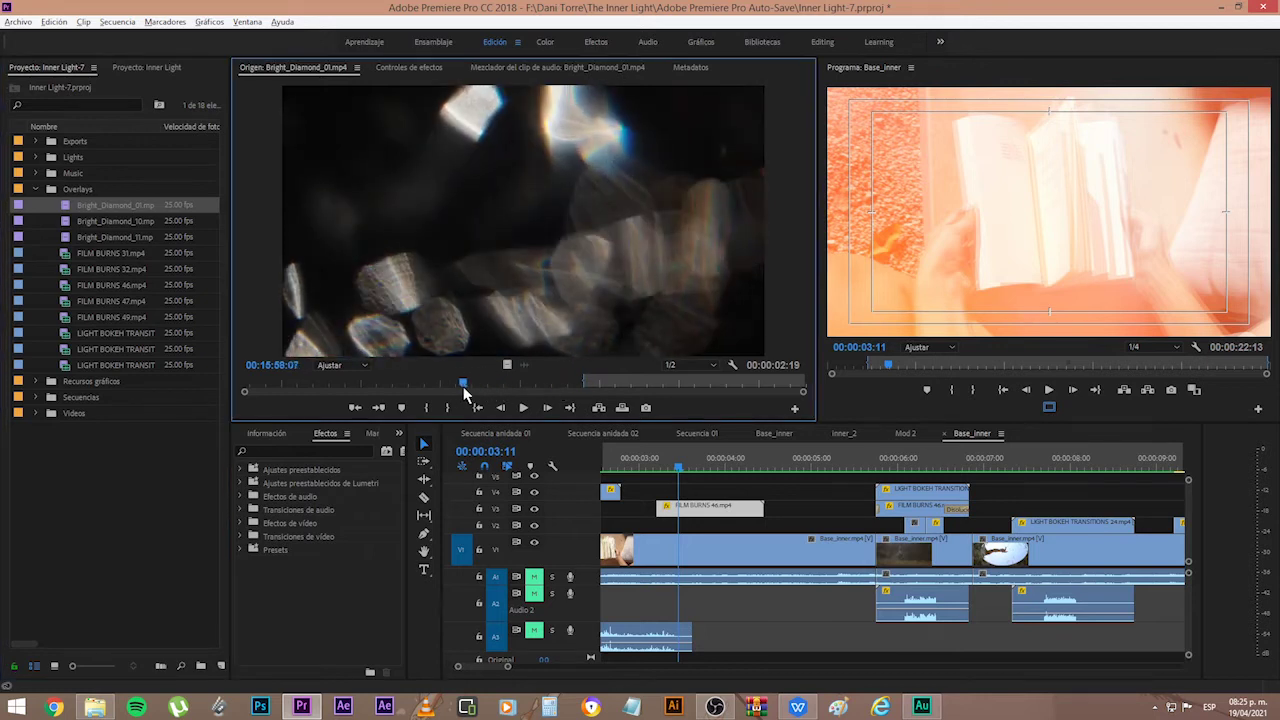
key(Left)
key(Left)
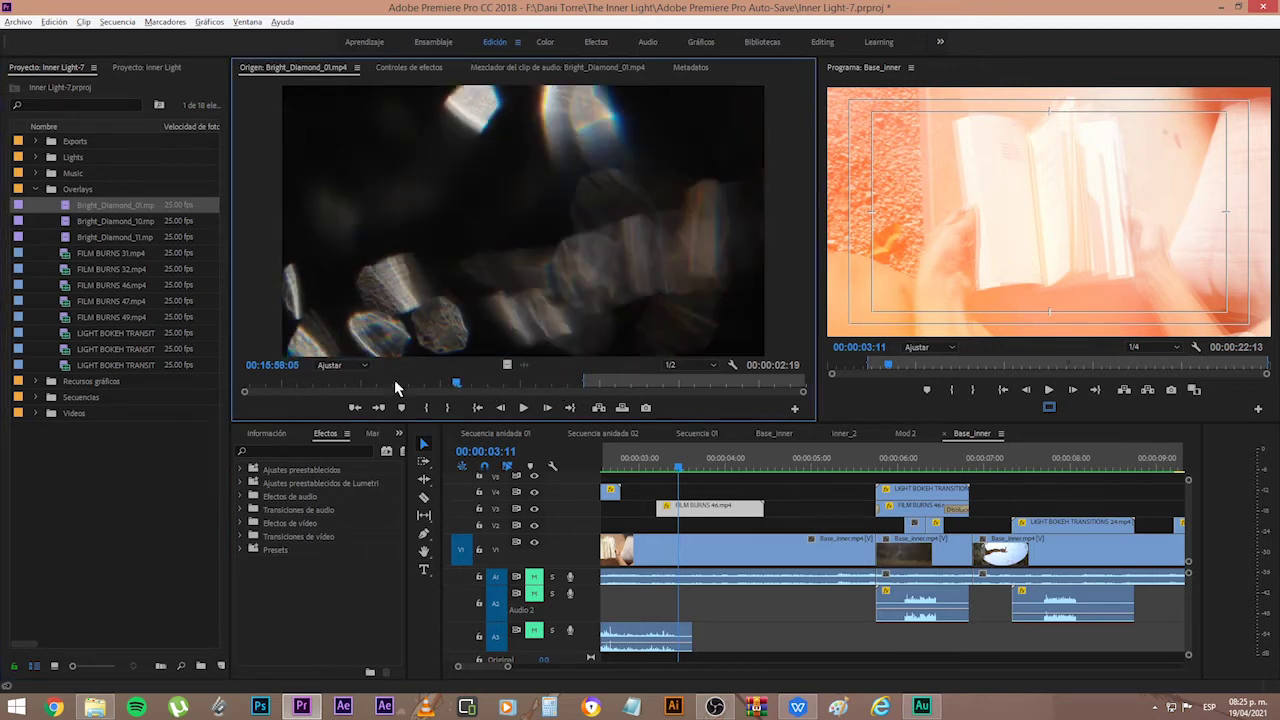
- Place the sequence playhead at 00:00:00:09 and select the opening Base_inner.mp4 clip on V1
scroll(777, 611, up, 3)
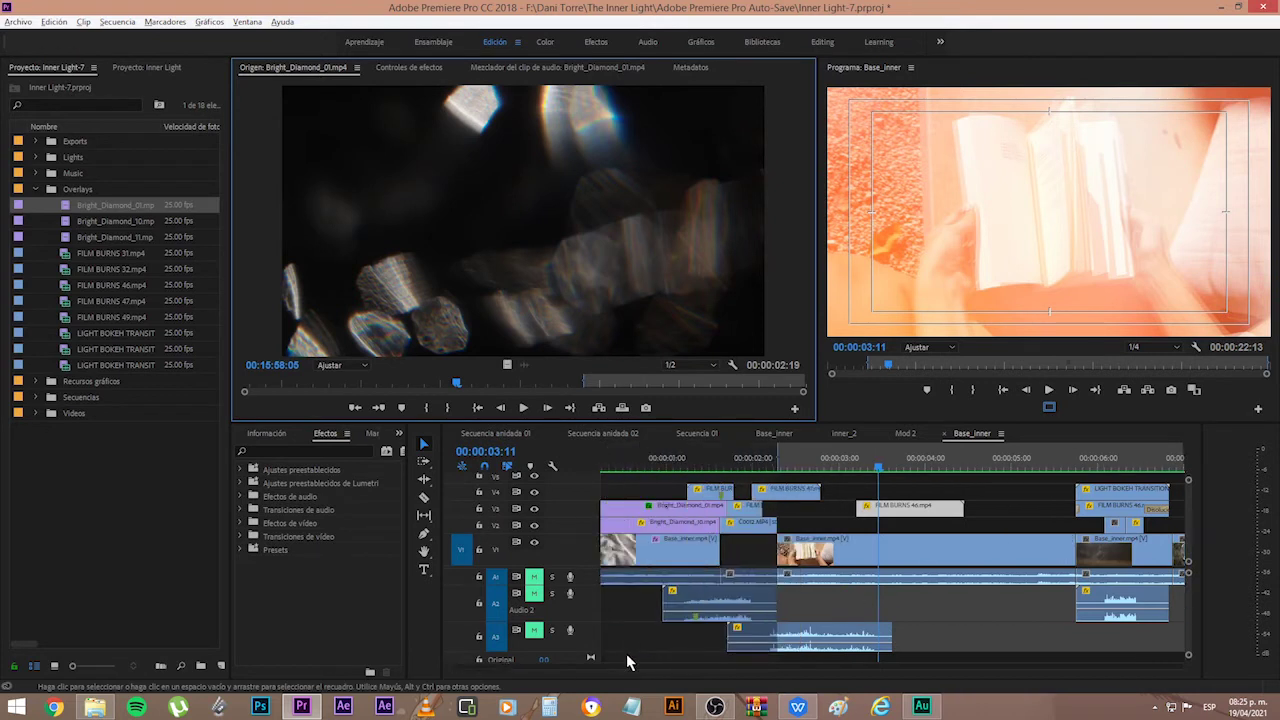
click(473, 667)
click(631, 467)
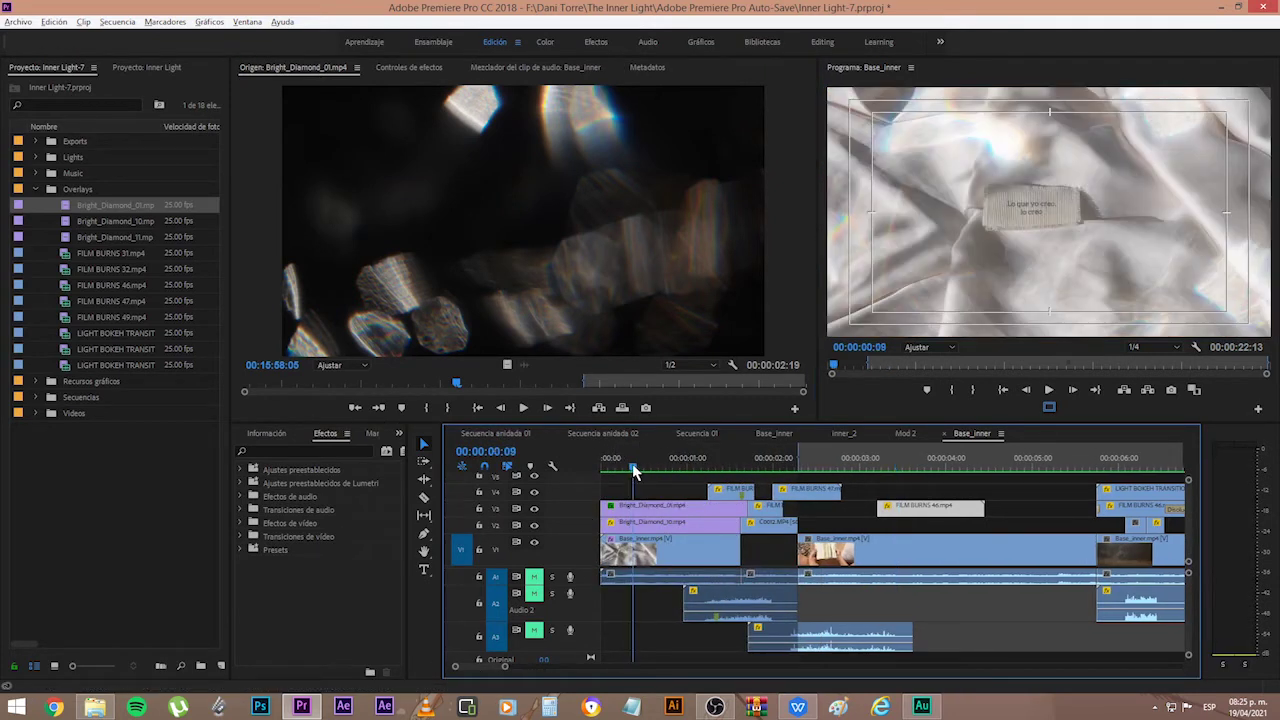
click(621, 545)
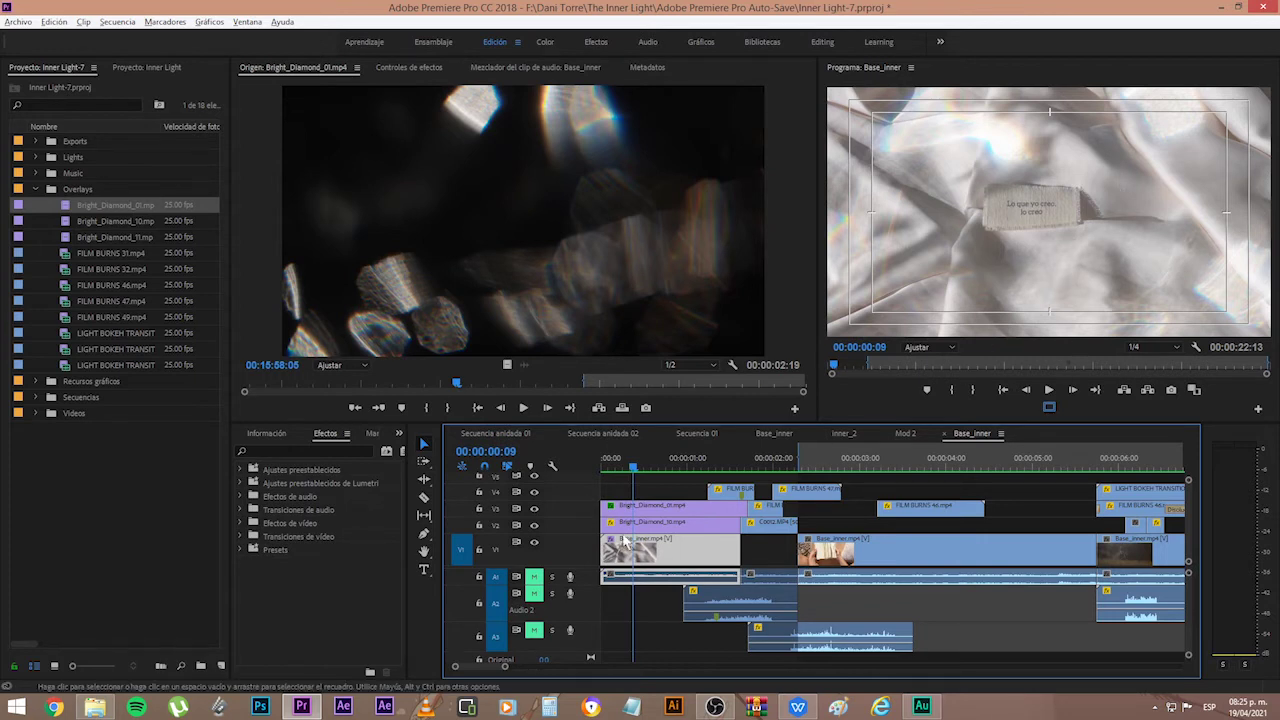
- Disable the Bright_Diamond_01.mp4 overlay on V3 to compare the opening shot without it, then enable the overlay again
click(636, 506)
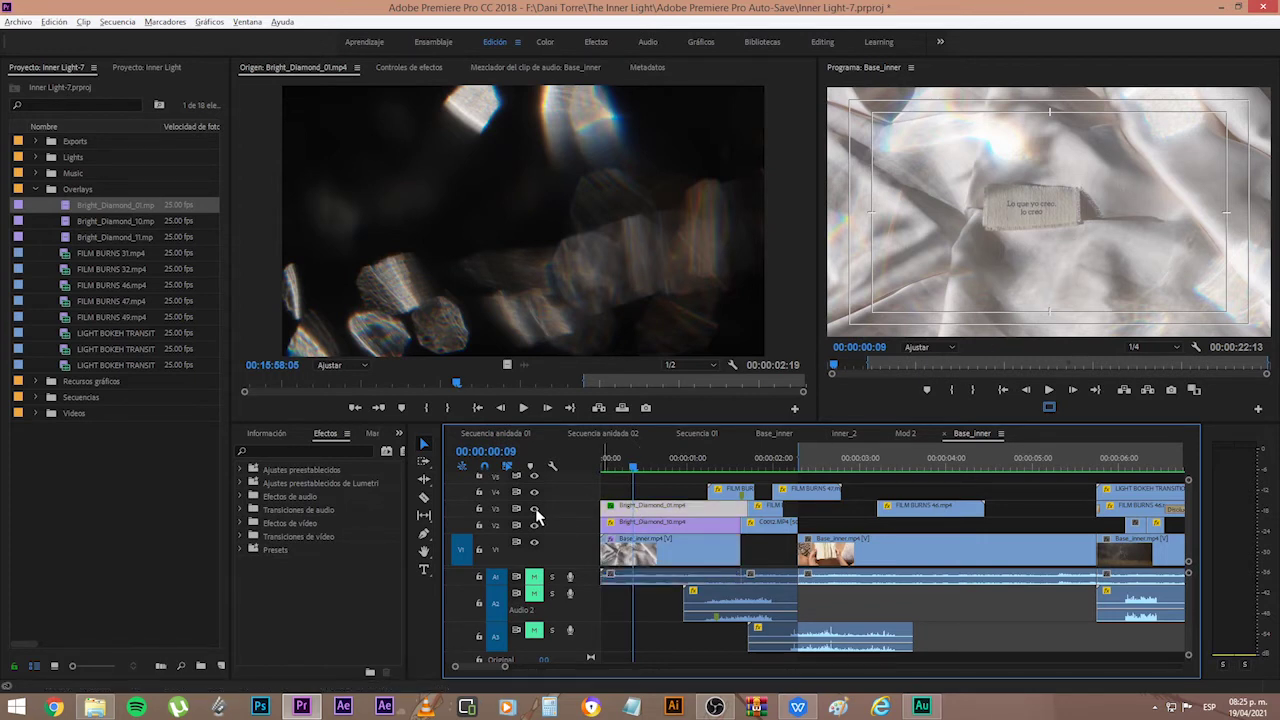
right_click(638, 510)
click(689, 290)
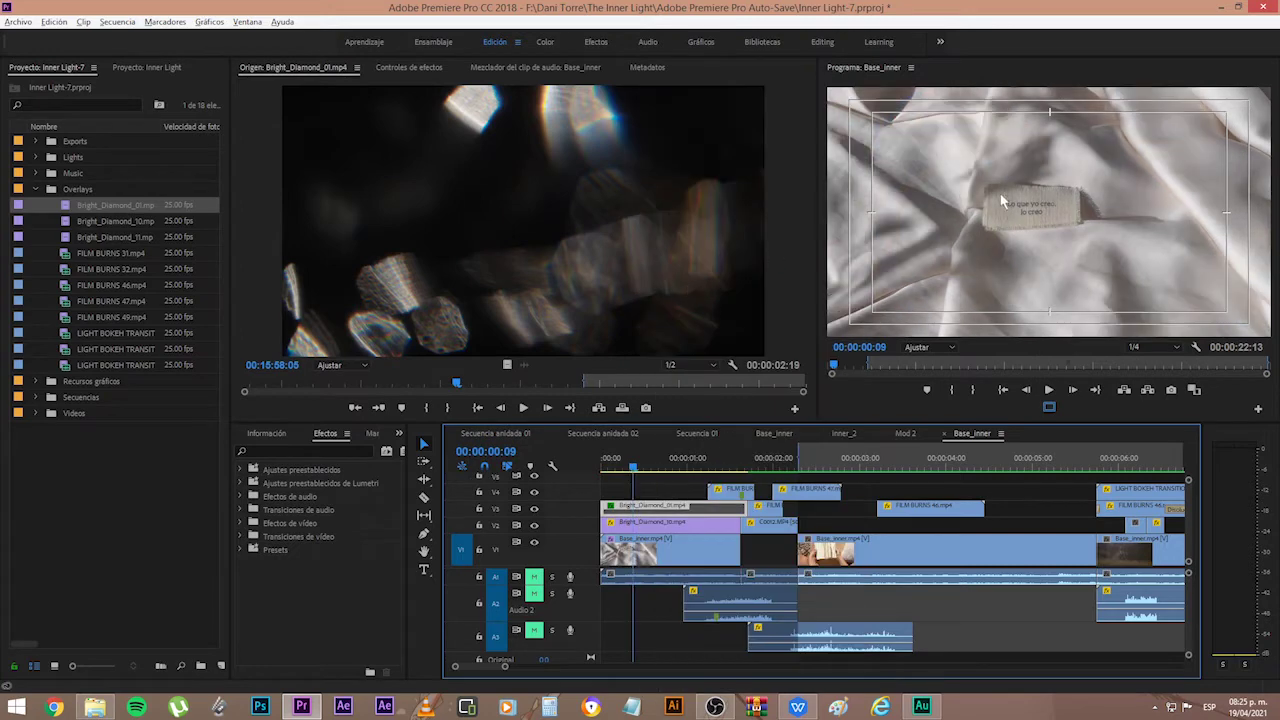
right_click(634, 522)
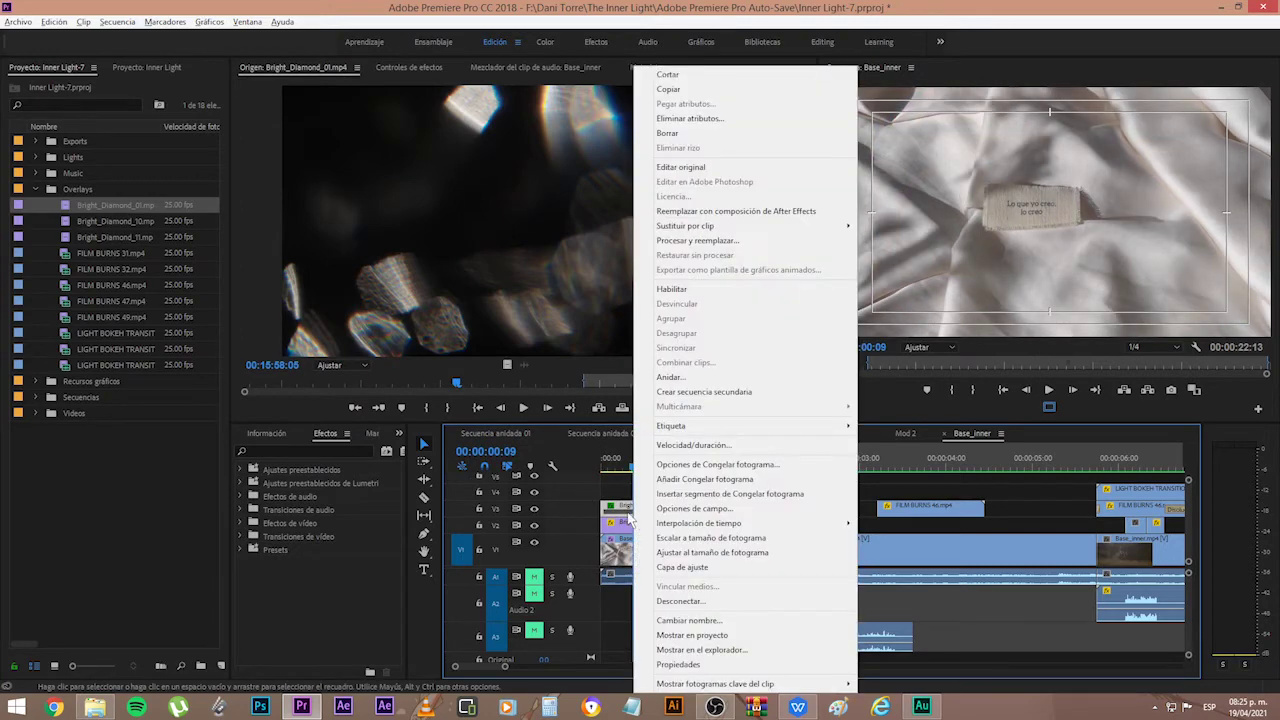
click(689, 289)
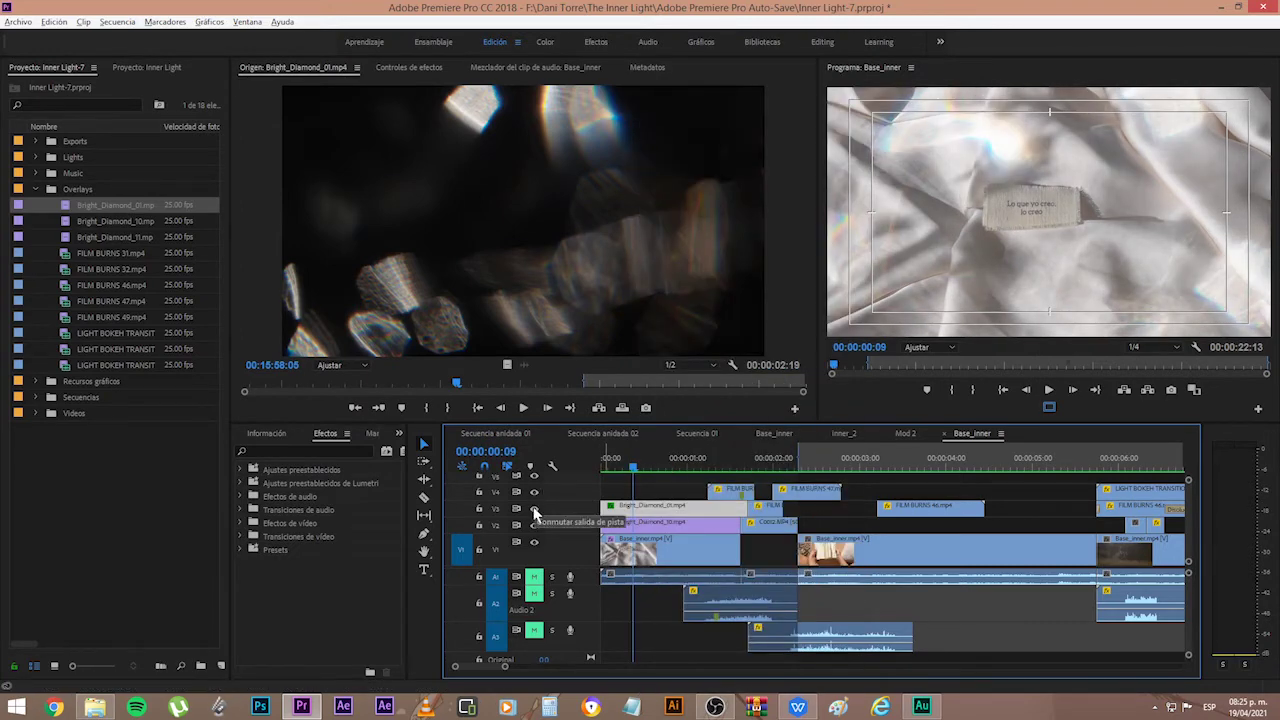
- Toggle the V3 track output off and on to compare the diamond overlay, then scrub the opening shot to 00:00:00:21
click(534, 508)
click(534, 508)
click(534, 508)
click(534, 508)
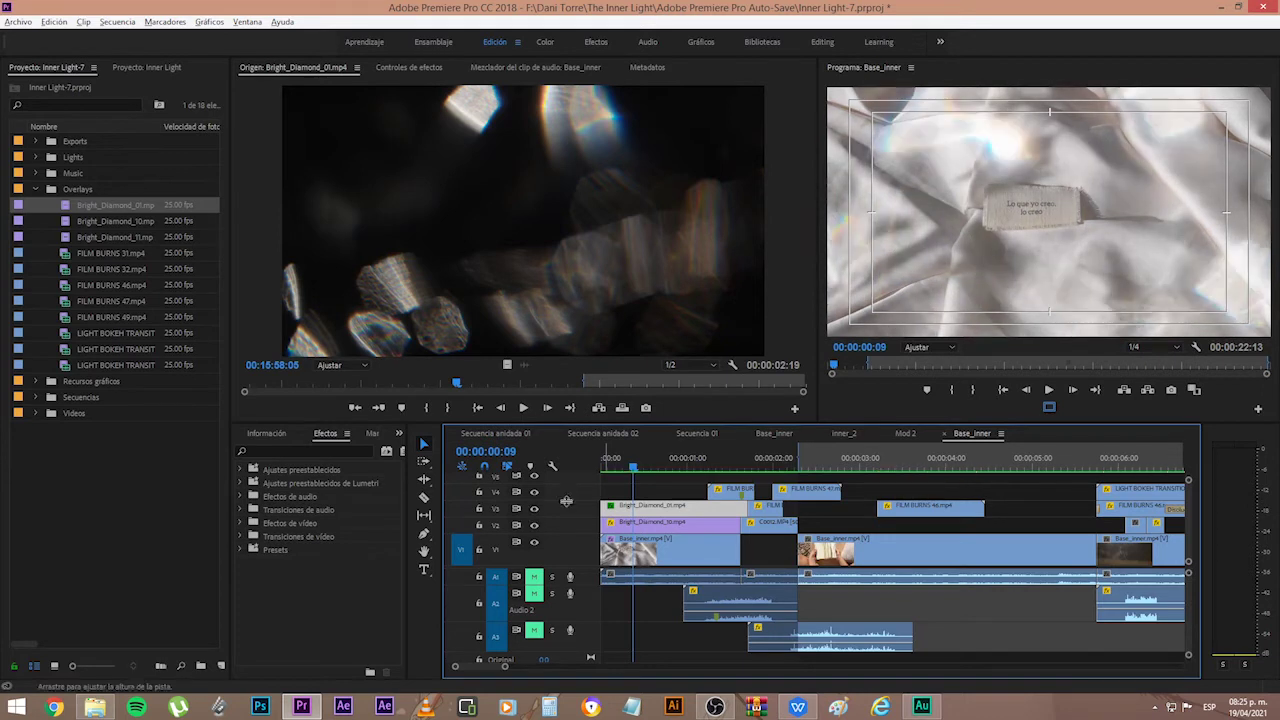
drag(648, 462, 672, 462)
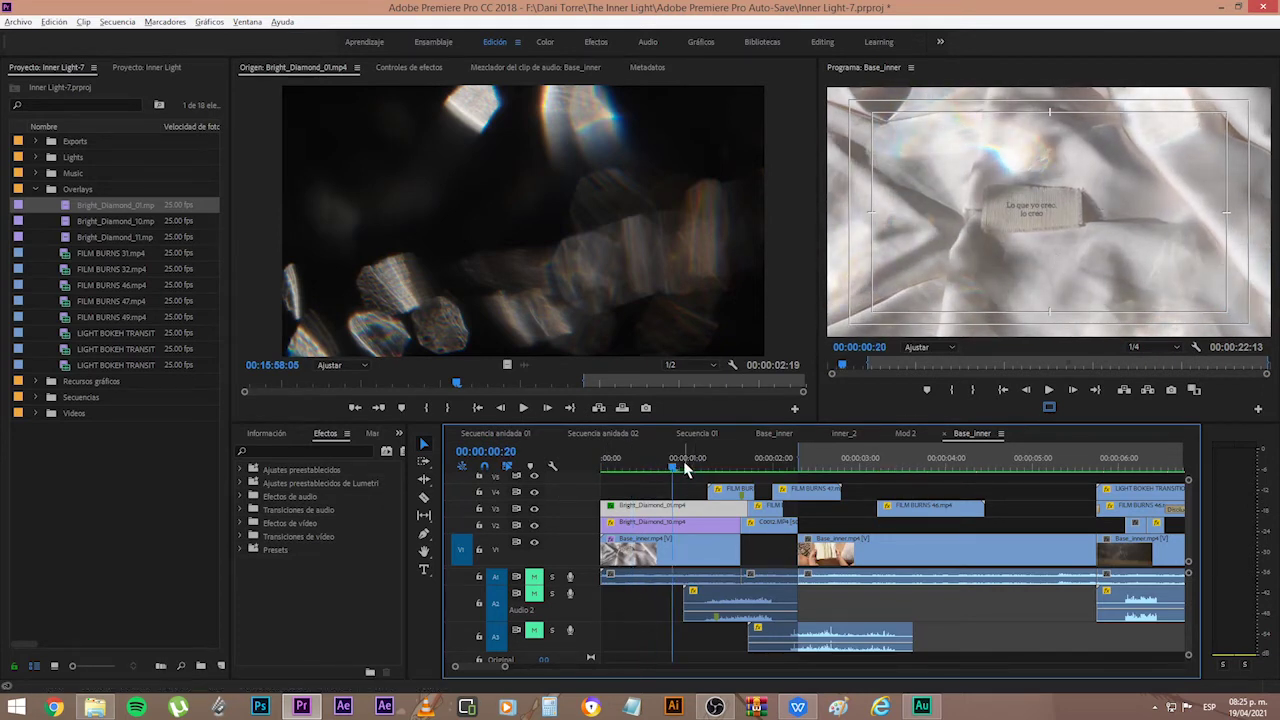
mouse_move(680, 465)
mouse_down()
mouse_move(697, 465)
mouse_move(670, 469)
mouse_move(678, 478)
mouse_up()
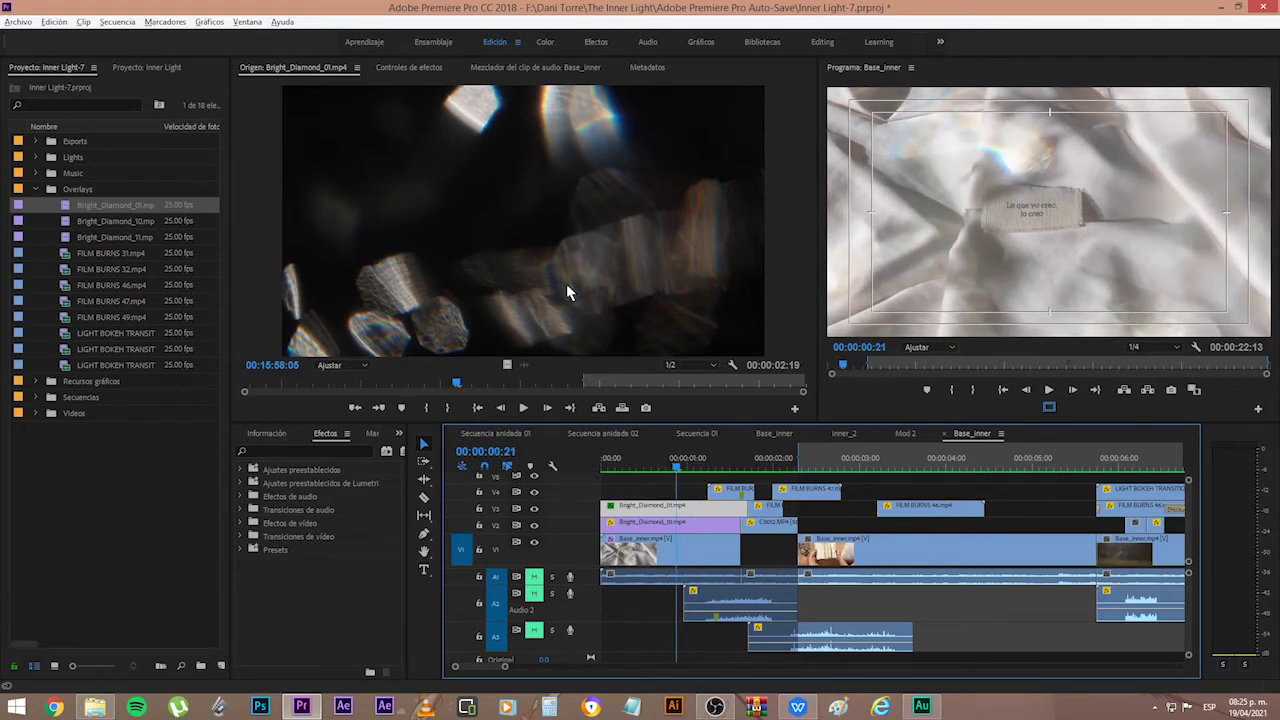
- View the transition with the stacked light bokeh and film burn overlays at 00:00:06:03
scroll(805, 580, right, 5)
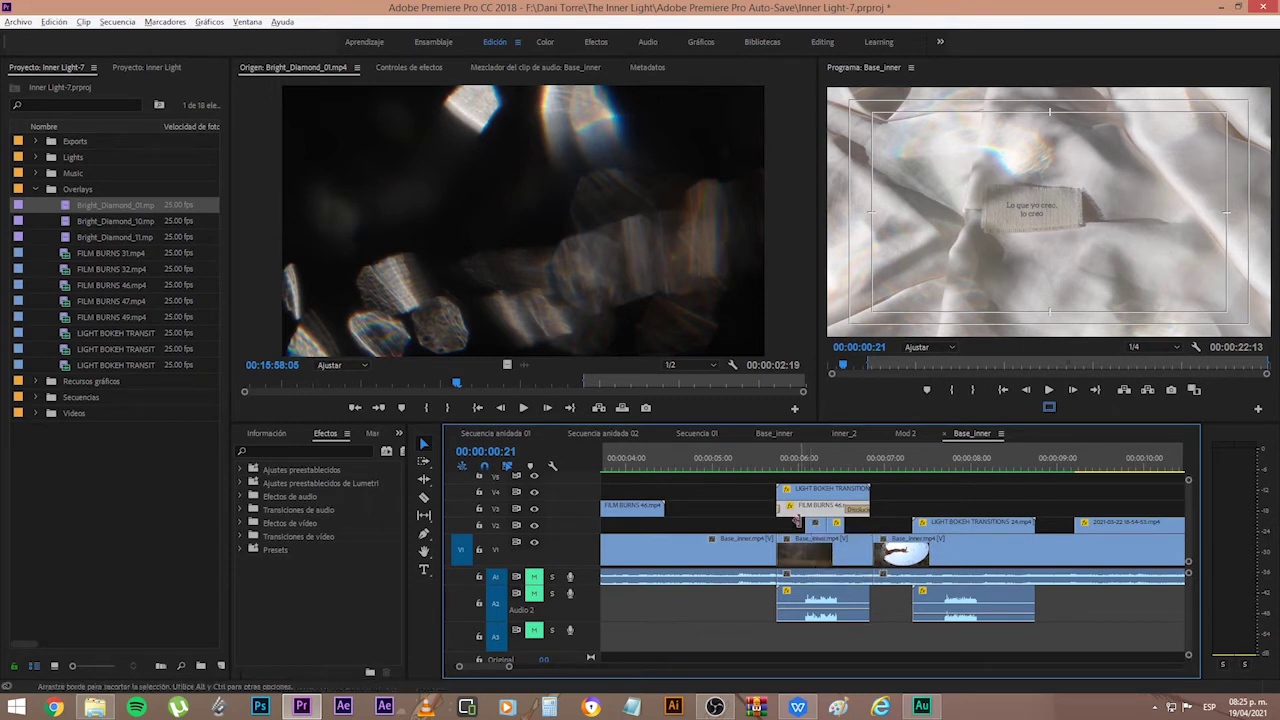
click(810, 461)
scroll(762, 517, up, 2)
scroll(765, 520, up, 2)
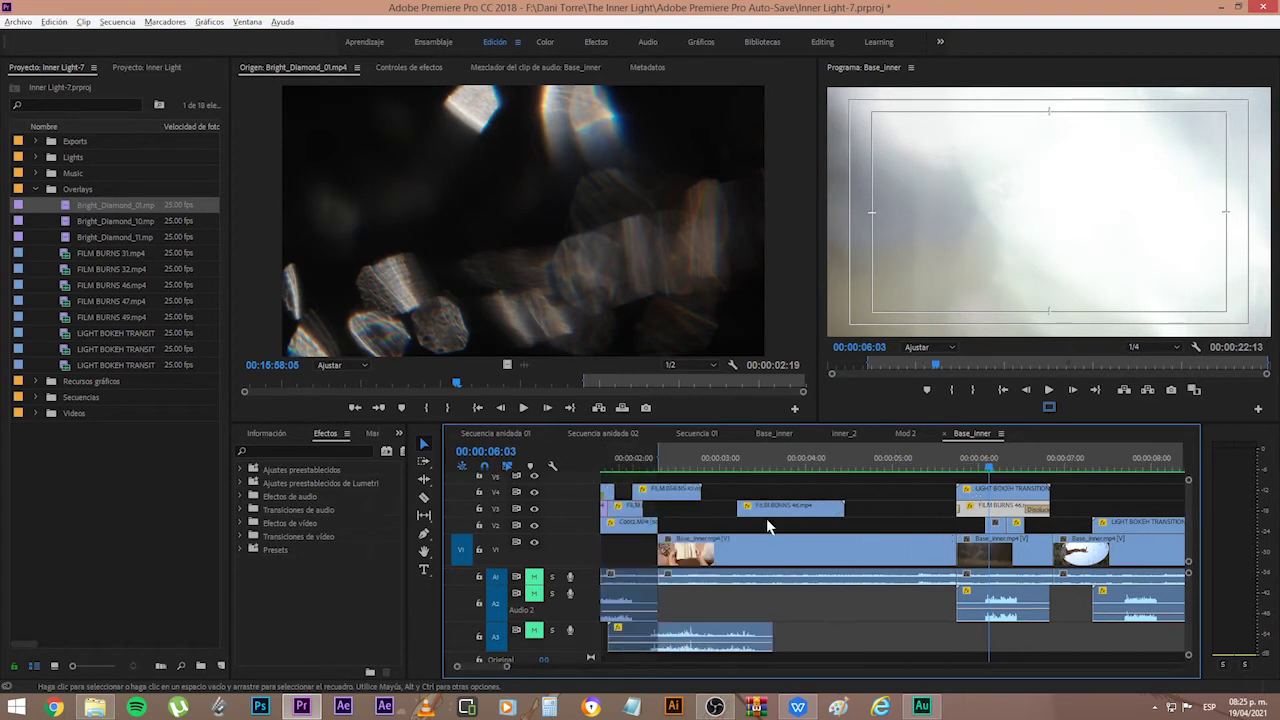
- Select the FILM BURNS 46.mp4 overlay on V3 above the book shot and examine its placement between the other overlays
click(756, 517)
click(772, 508)
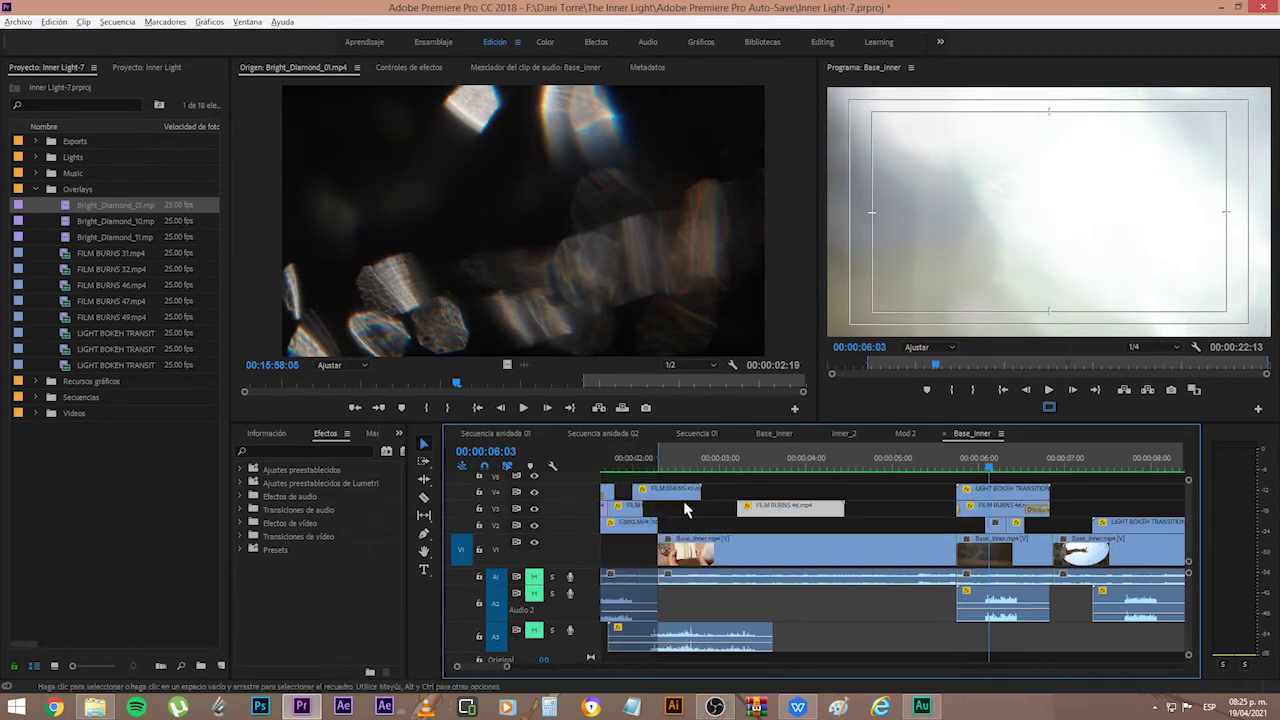
scroll(830, 515, up, 3)
scroll(839, 515, down, 2)
scroll(838, 518, down, 4)
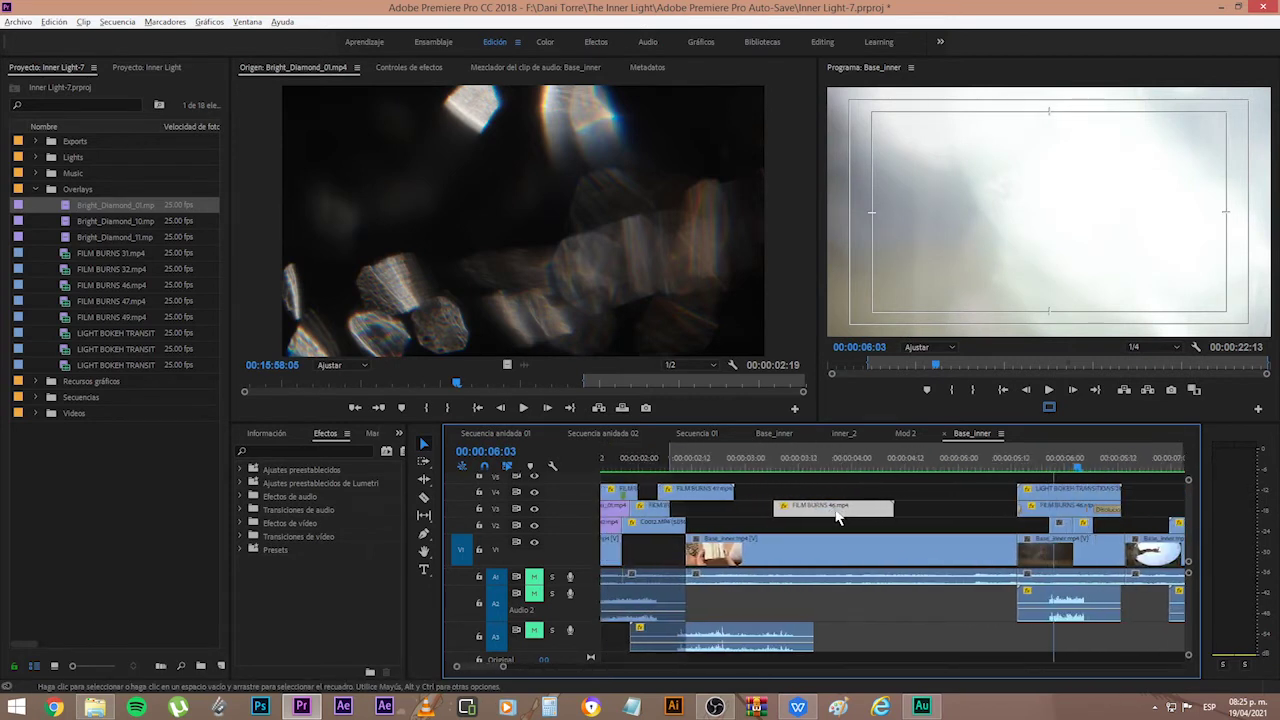
scroll(738, 523, up, 3)
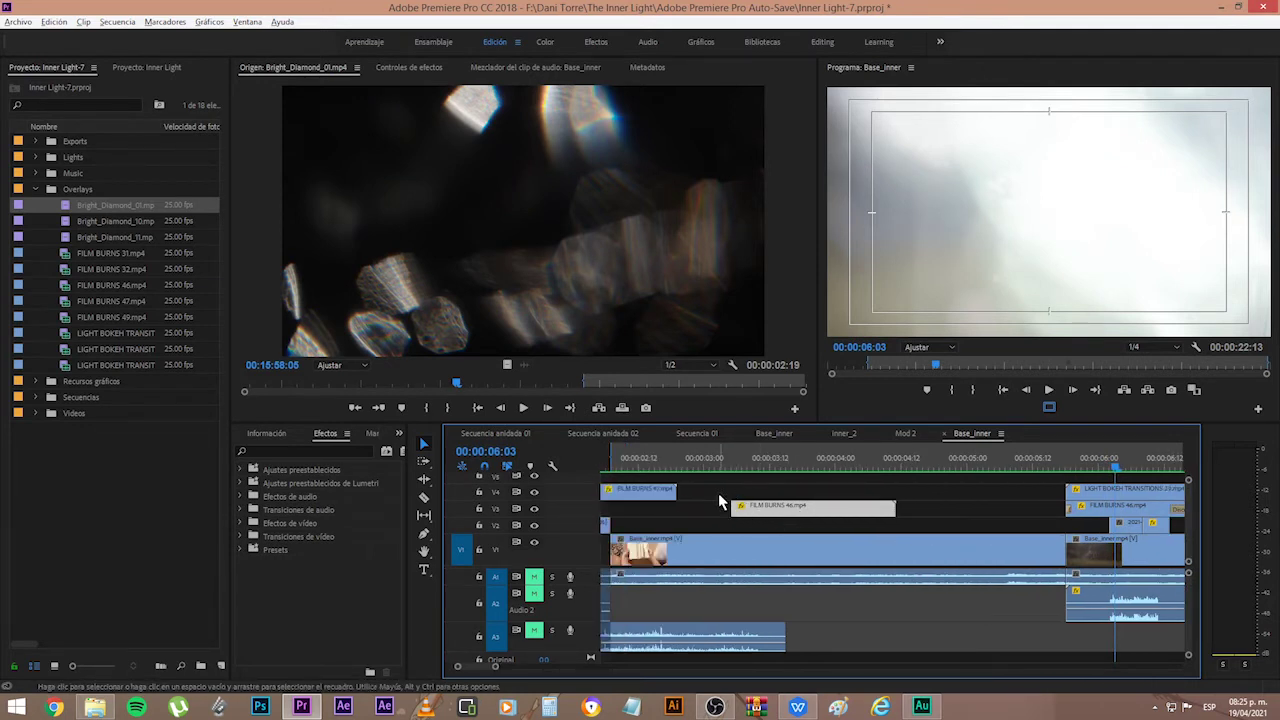
- Duplicate the FILM BURNS 46.mp4 overlay from V3 into the empty space on V2, then delete the copy
click(756, 524)
click(731, 483)
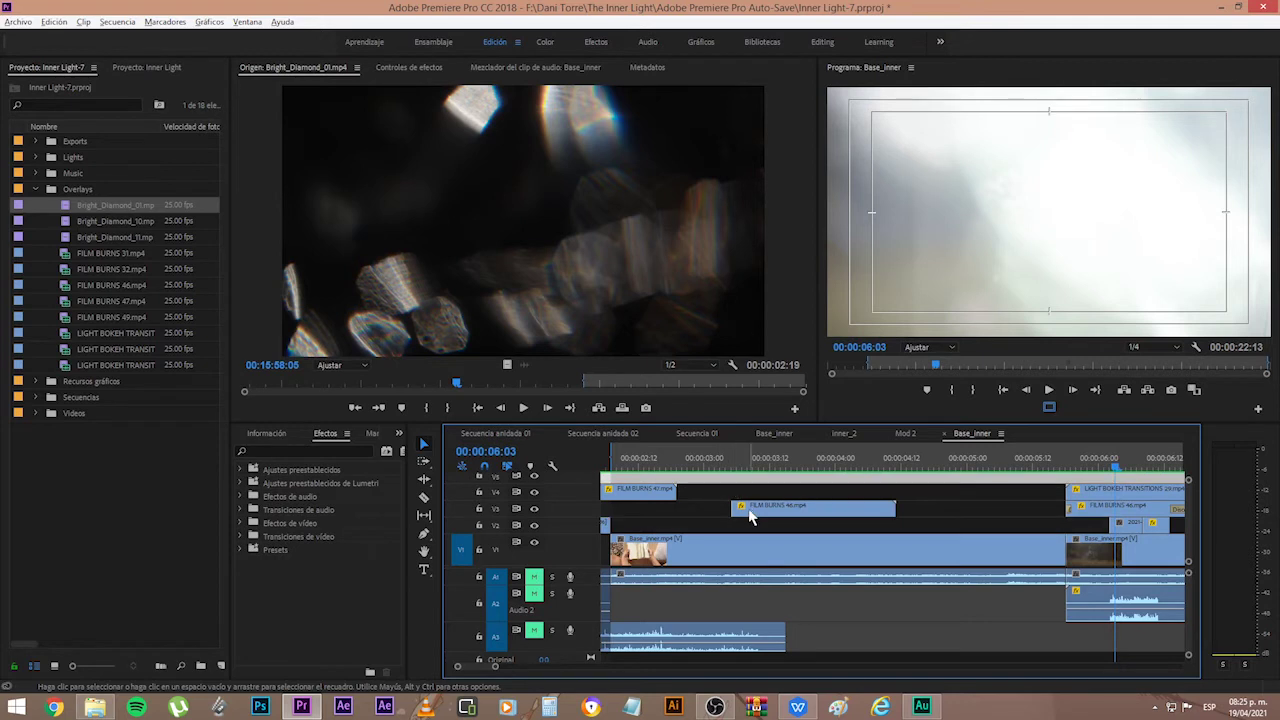
click(753, 523)
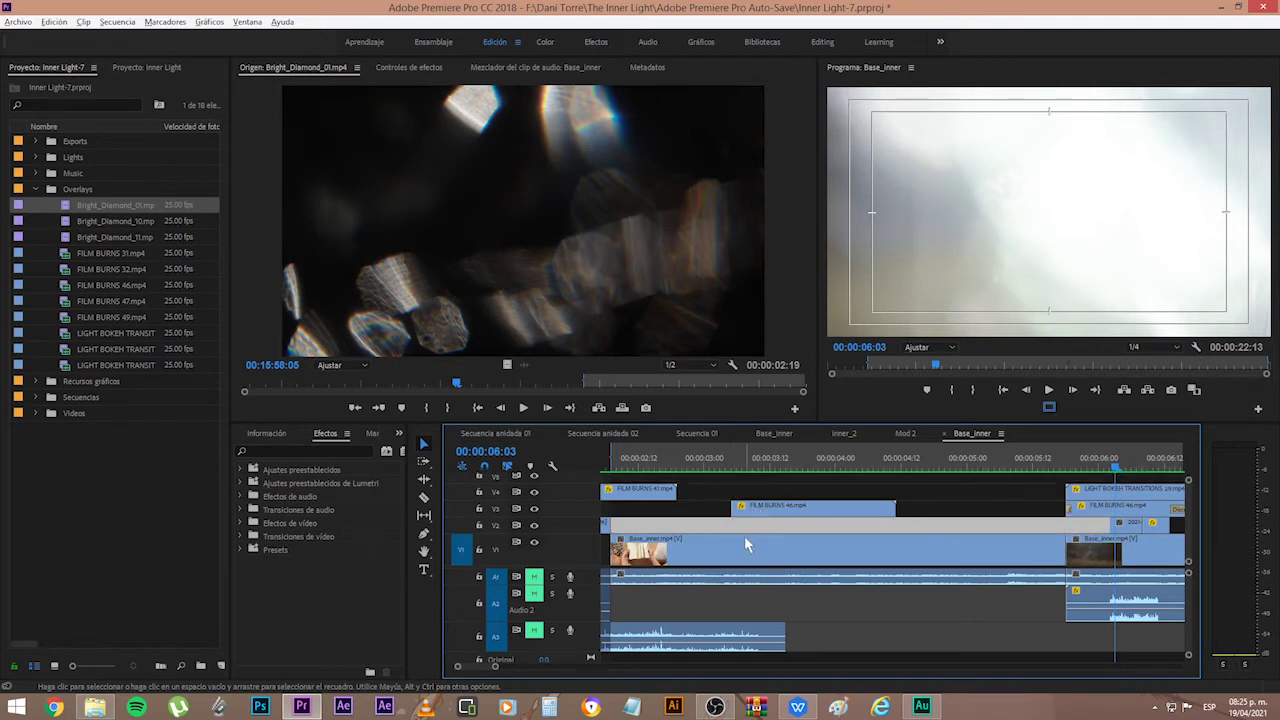
drag(760, 513, 684, 525)
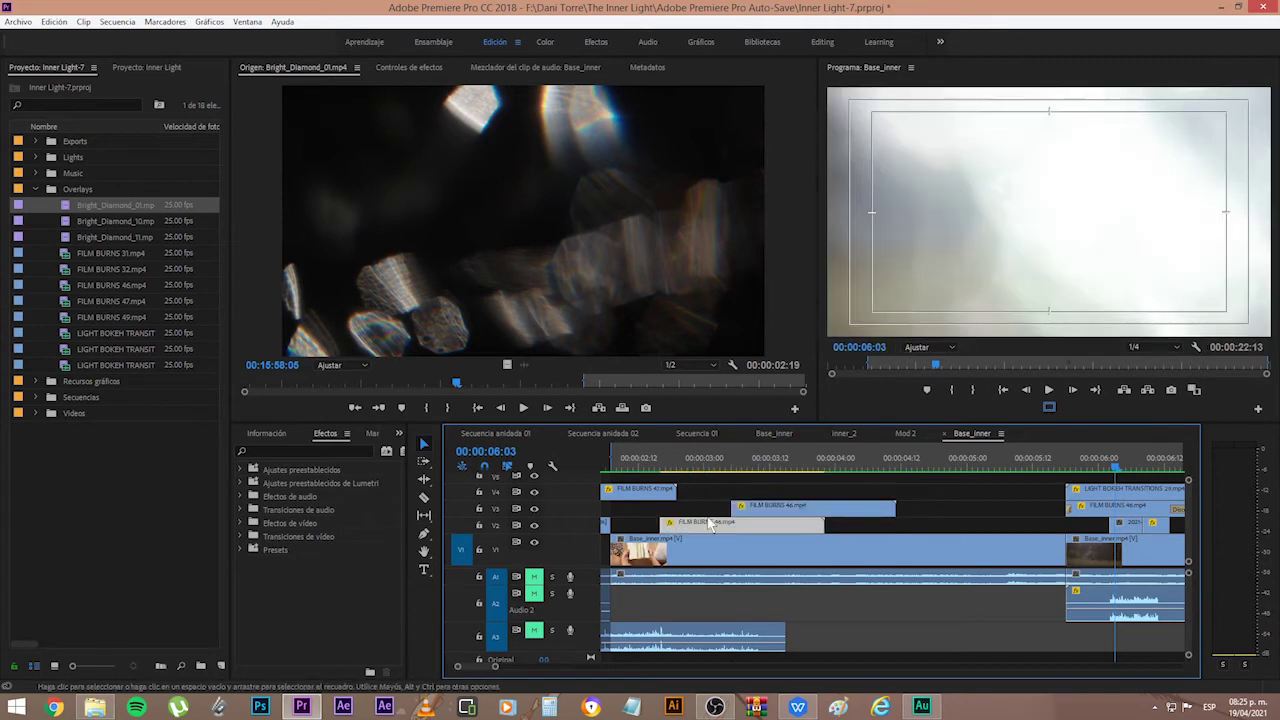
key(Delete)
- Select the FILM BURNS 46.mp4 overlay on V3, set the playhead to its end at 00:00:04:11, and target track V1
click(774, 509)
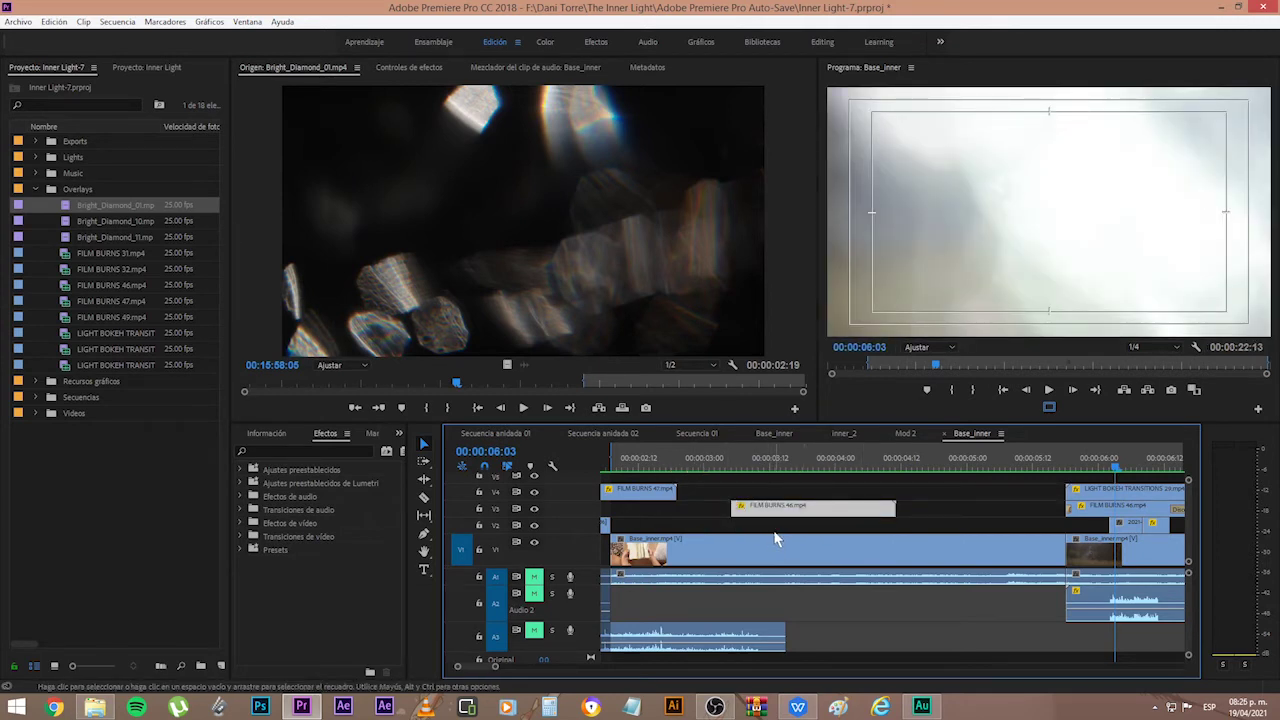
scroll(723, 523, right, 3)
drag(690, 460, 716, 468)
click(497, 546)
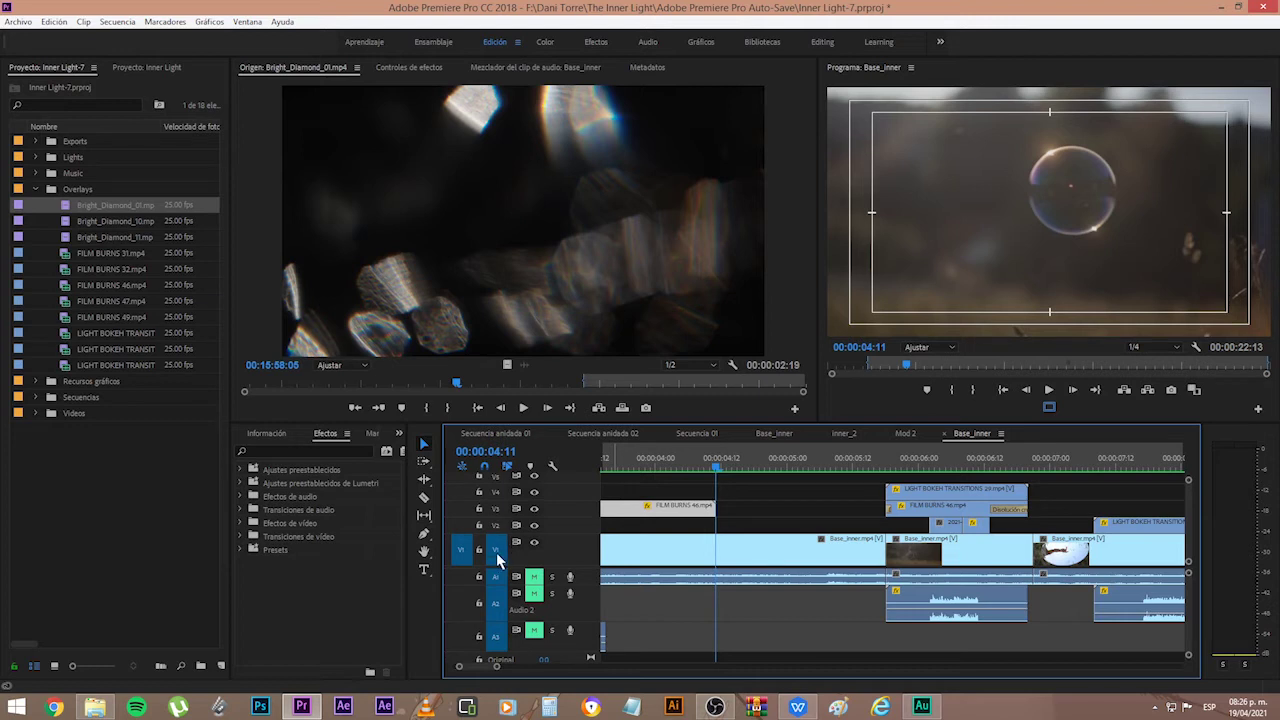
- Paste a copy of the FILM BURNS 46.mp4 overlay on V1 at 00:00:04:11 and move it up to V3
key(ctrl+v)
mouse_move(742, 554)
mouse_down()
mouse_move(757, 529)
mouse_move(745, 550)
mouse_up()
key(=)
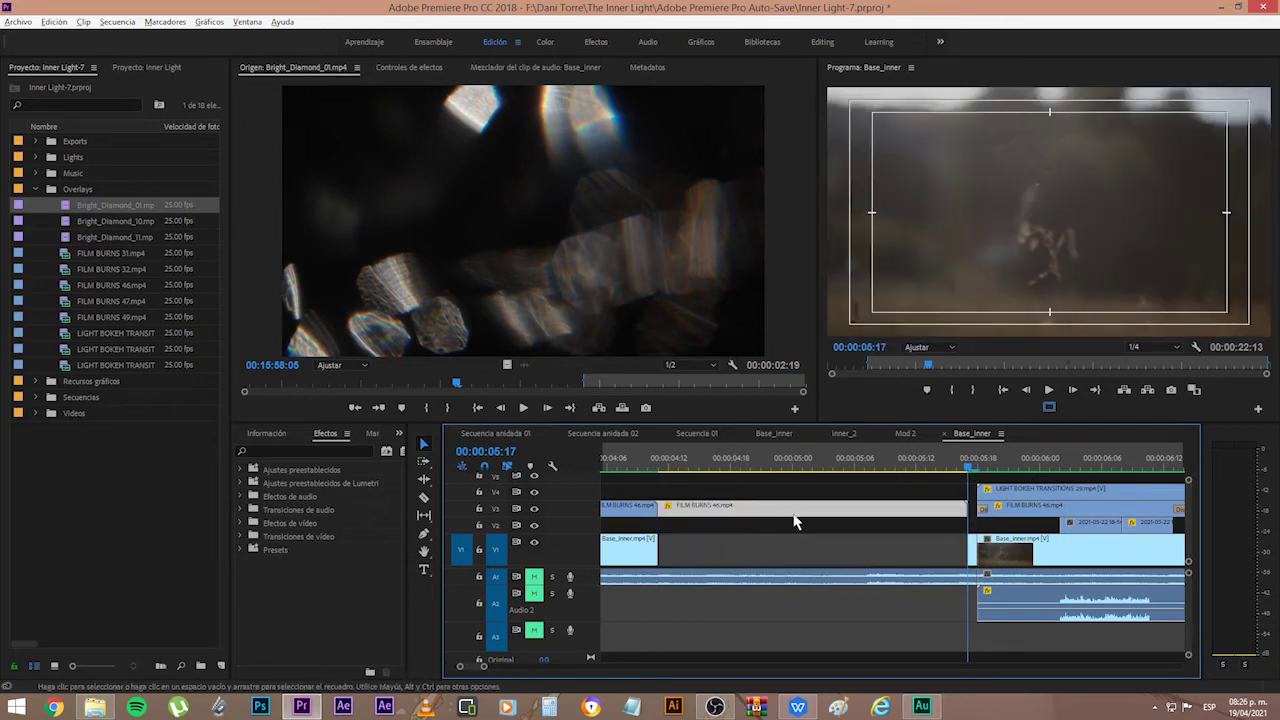
- Delete the pasted FILM BURNS 46.mp4 copy from V3, then undo the edits back to before the paste
key(Delete)
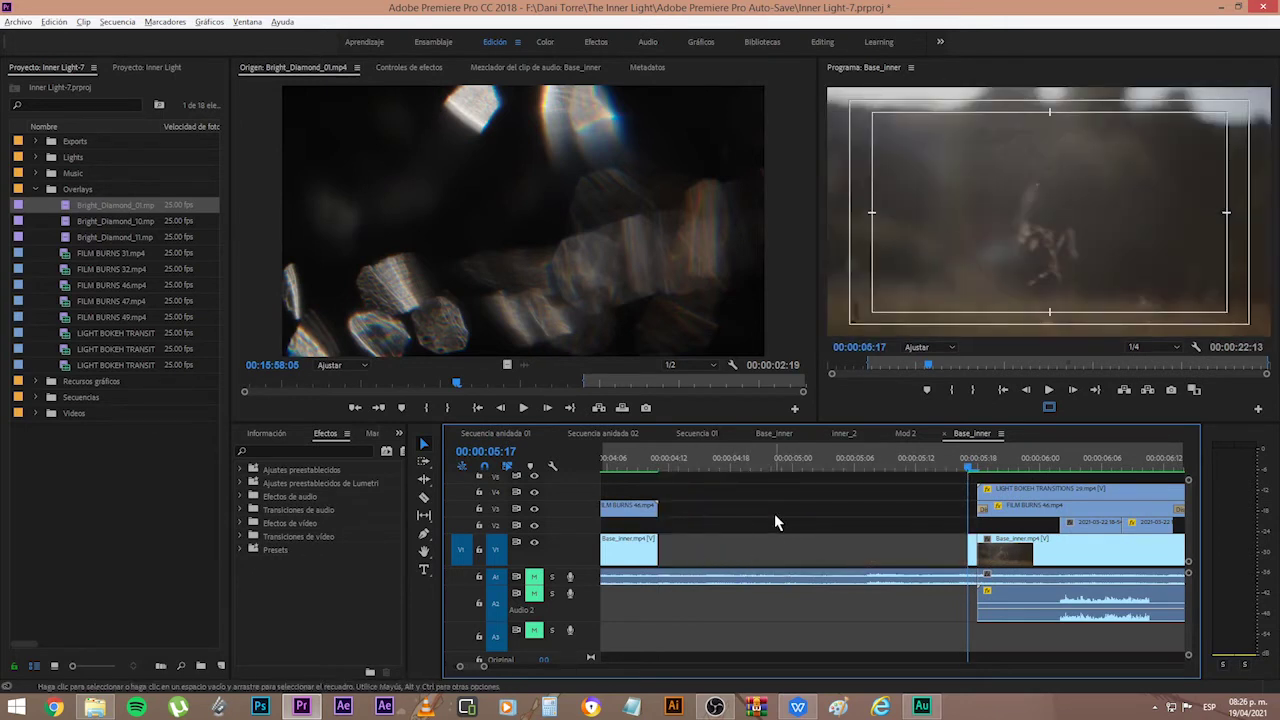
key(ctrl+z)
key(ctrl+z)
key(ctrl+z)
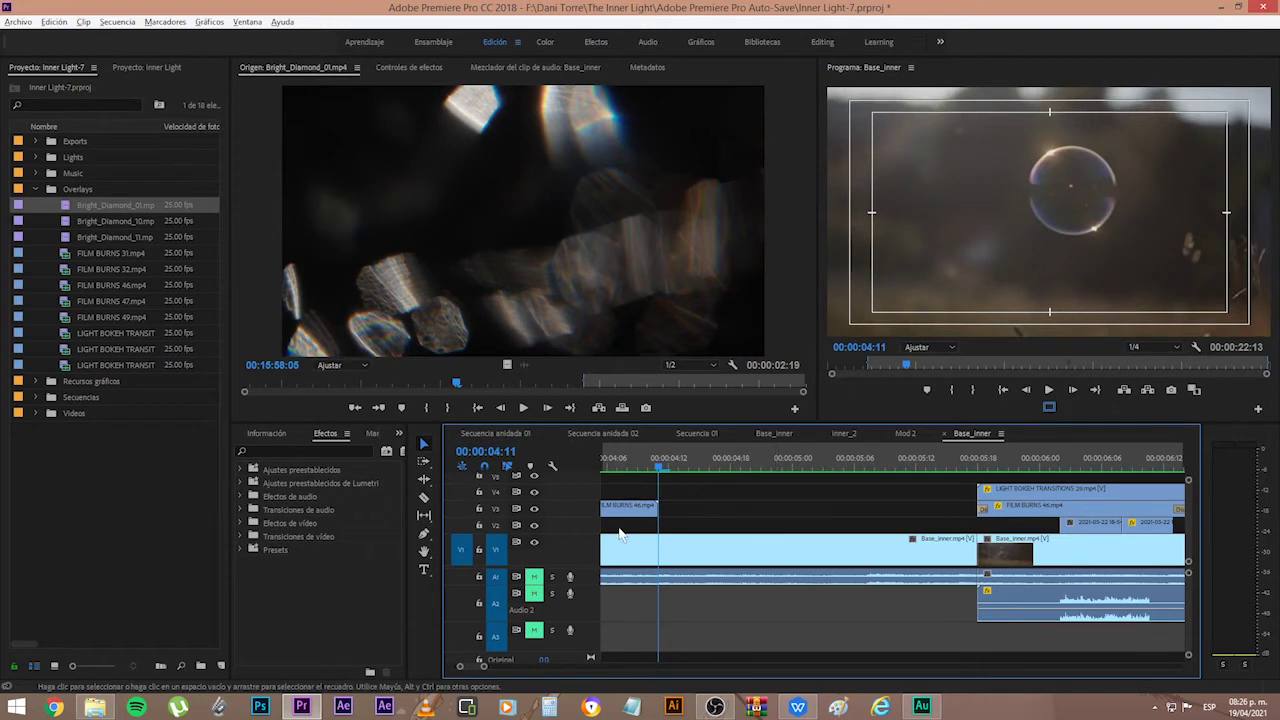
- Target only V2, paste a copy of the FILM BURNS 46.mp4 overlay there at 00:00:04:11, and delete the pasted copy
click(494, 527)
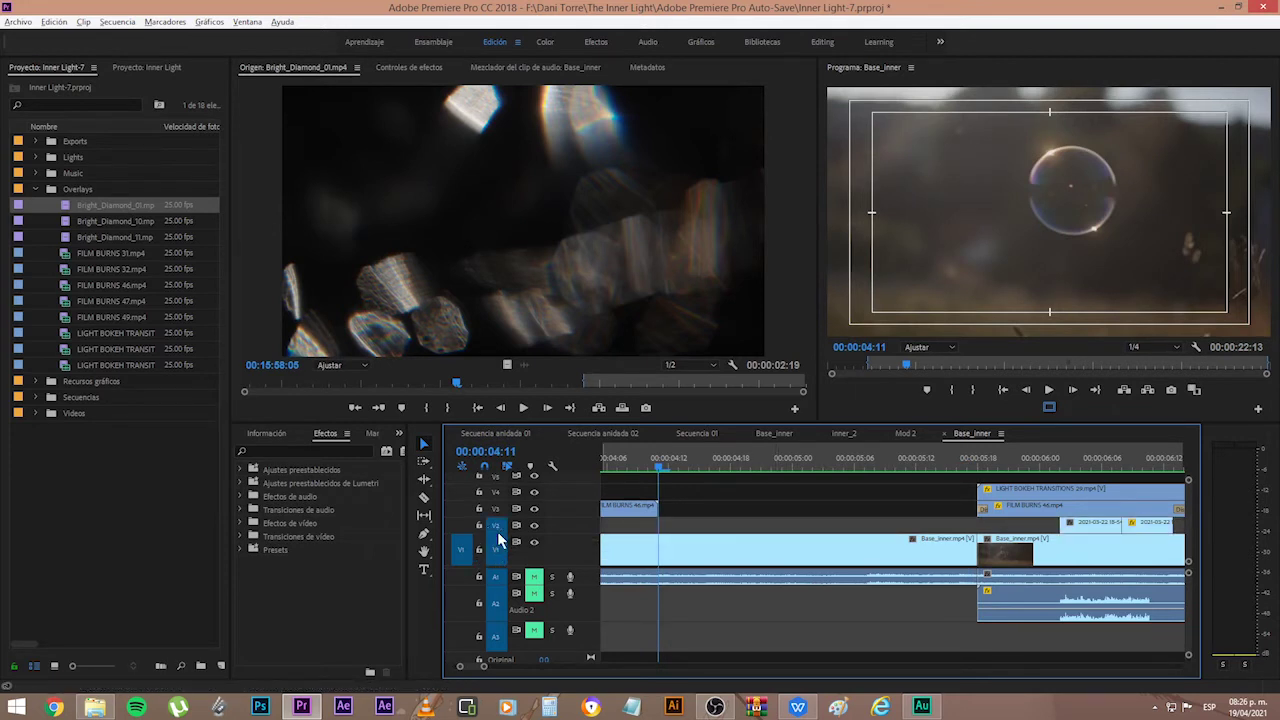
click(495, 528)
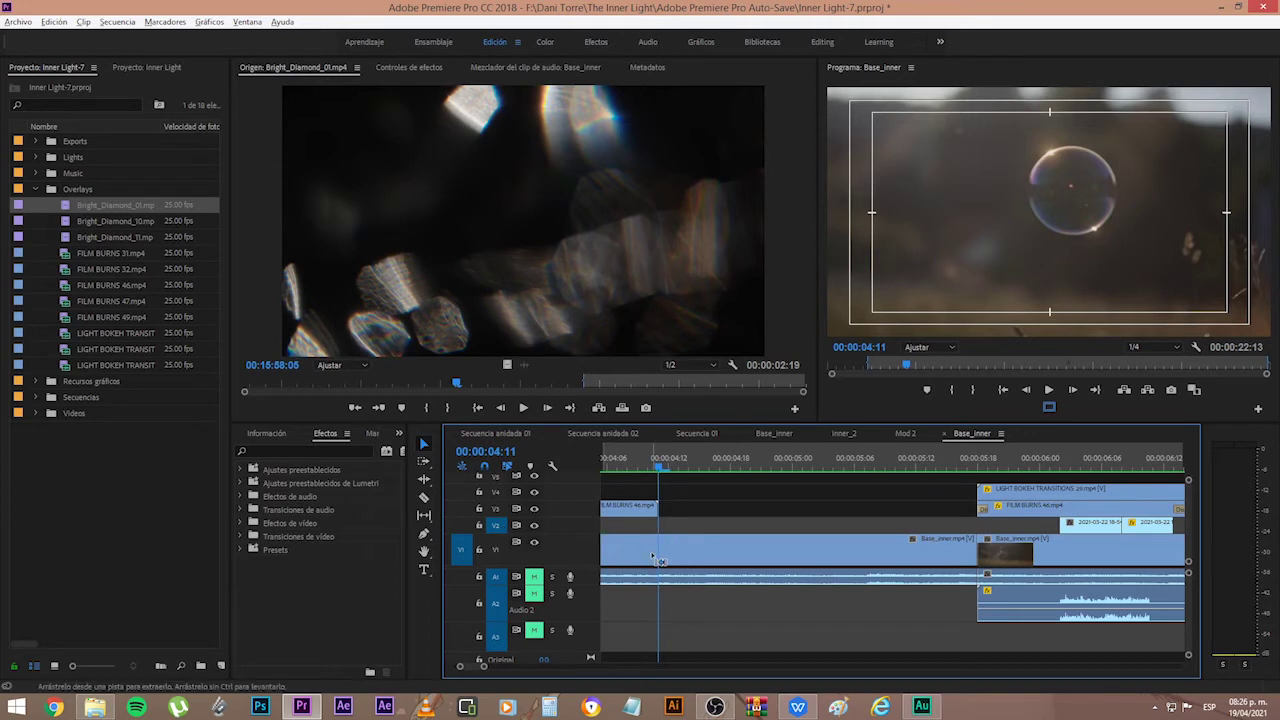
key(ctrl+v)
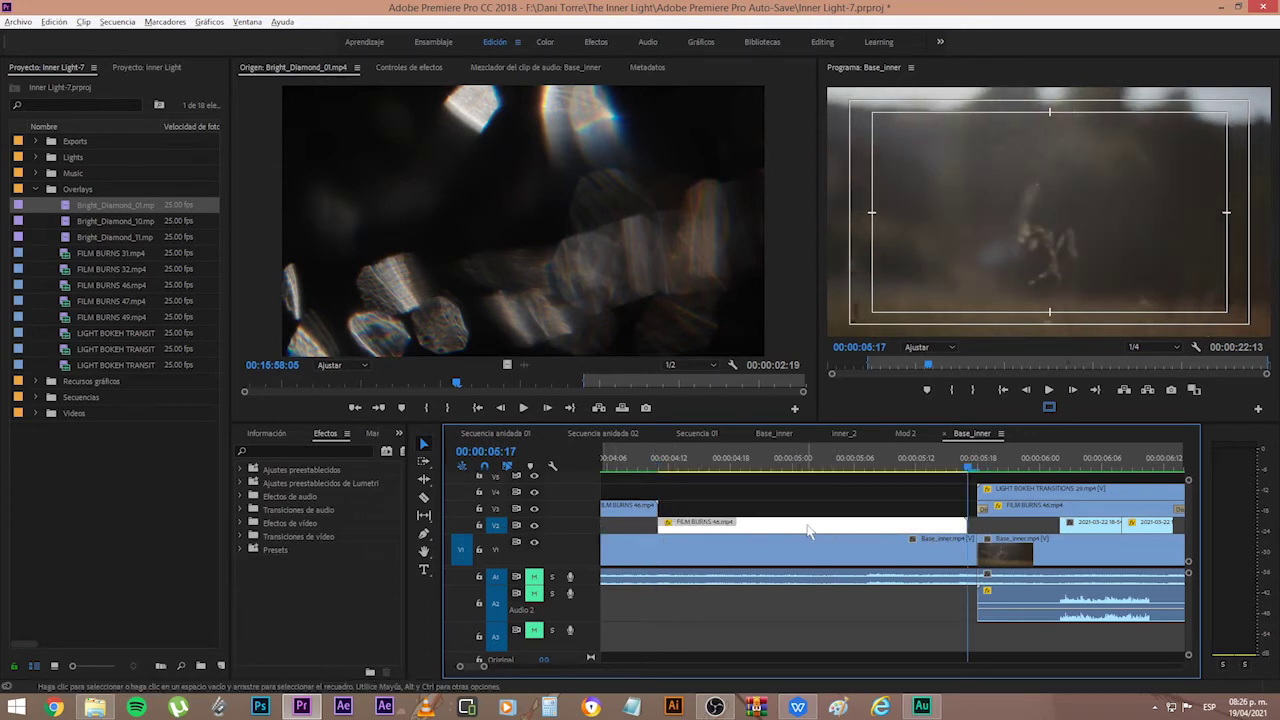
key(Delete)
scroll(781, 534, up, 3)
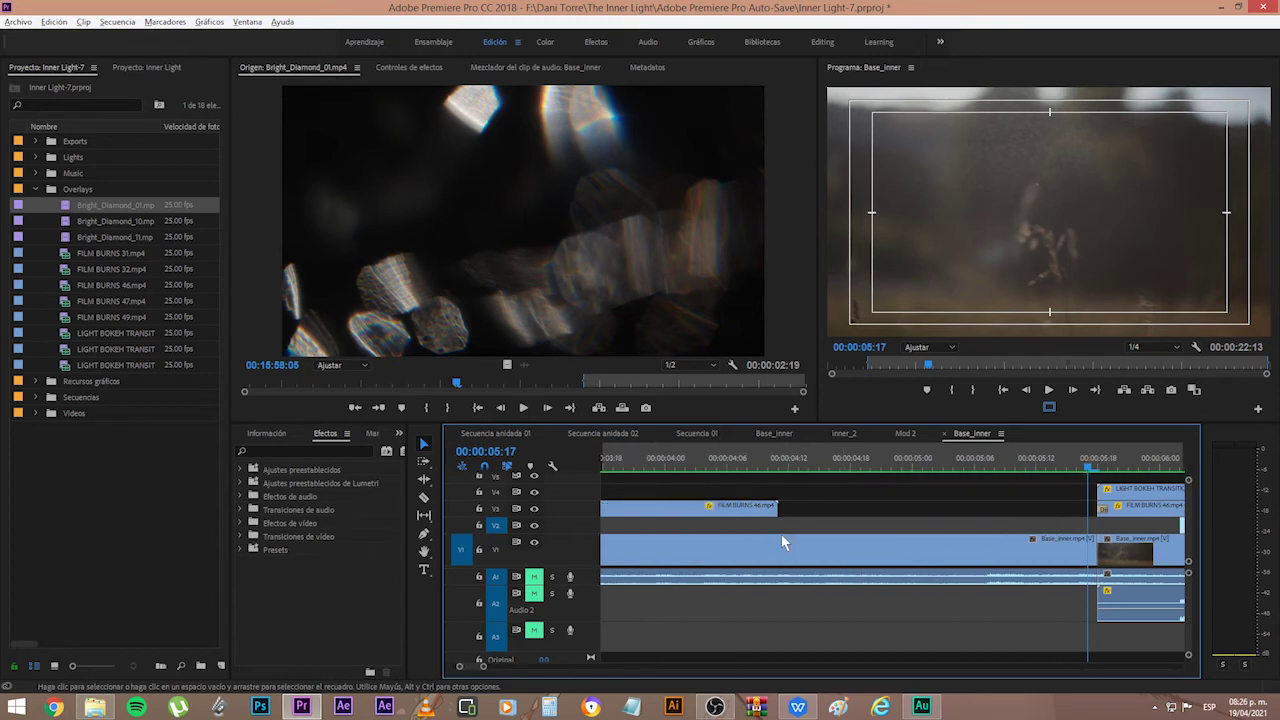
scroll(787, 536, down, 3)
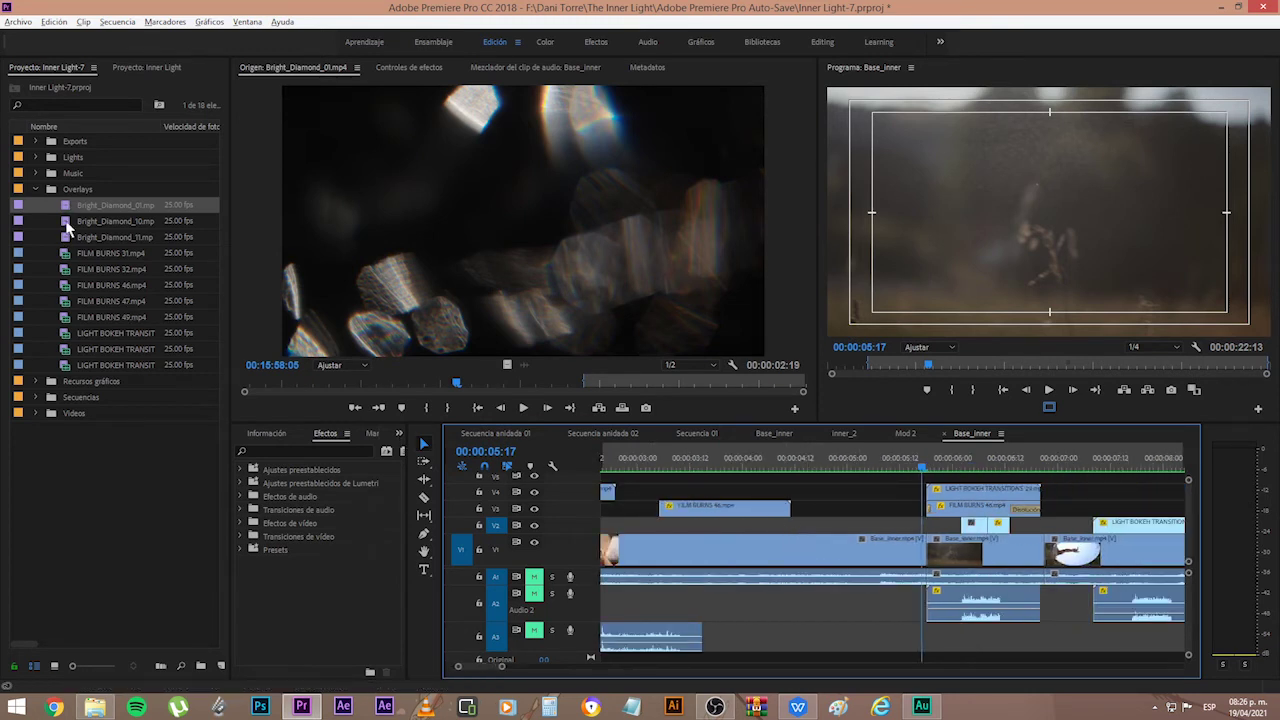
- Load FILM BURNS 31.mp4 from the Overlays bin into the source monitor and scrub through it
click(76, 258)
double_click(75, 258)
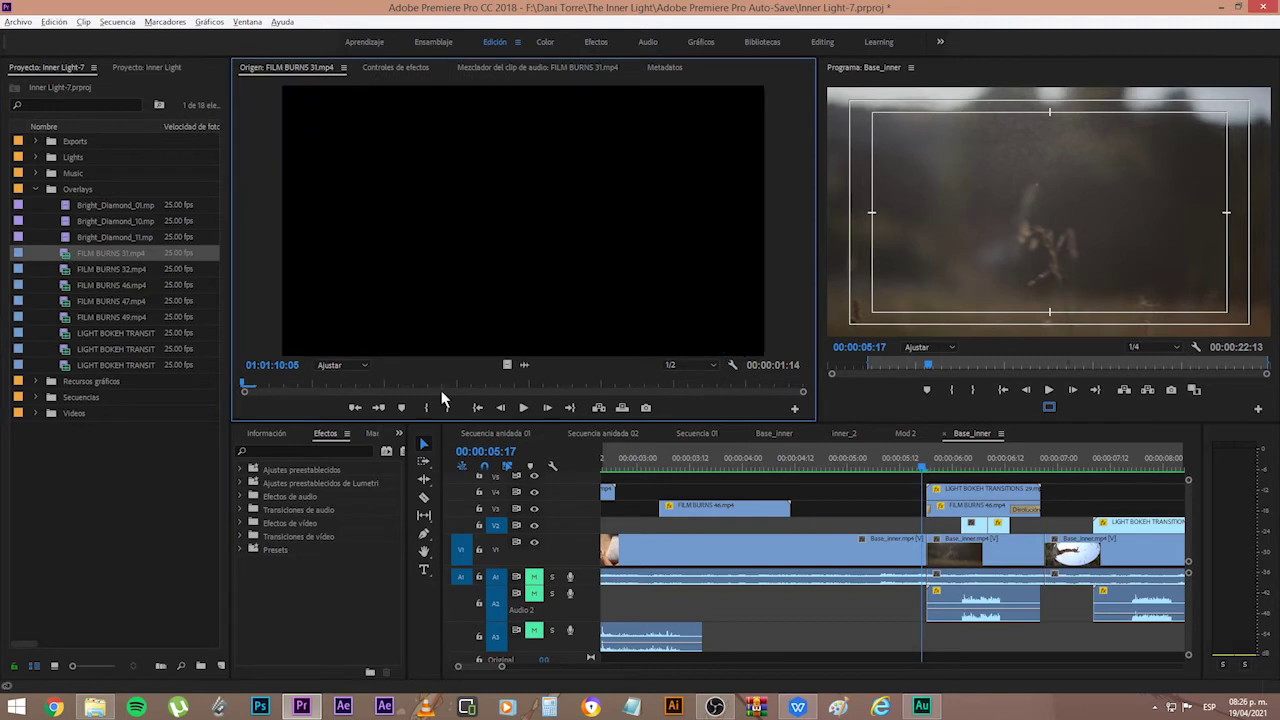
drag(343, 380, 618, 385)
- Place only the video of FILM BURNS 49.mp4 on V2 starting at 00:00:03:20 and move the playhead to 00:00:05:12
double_click(110, 317)
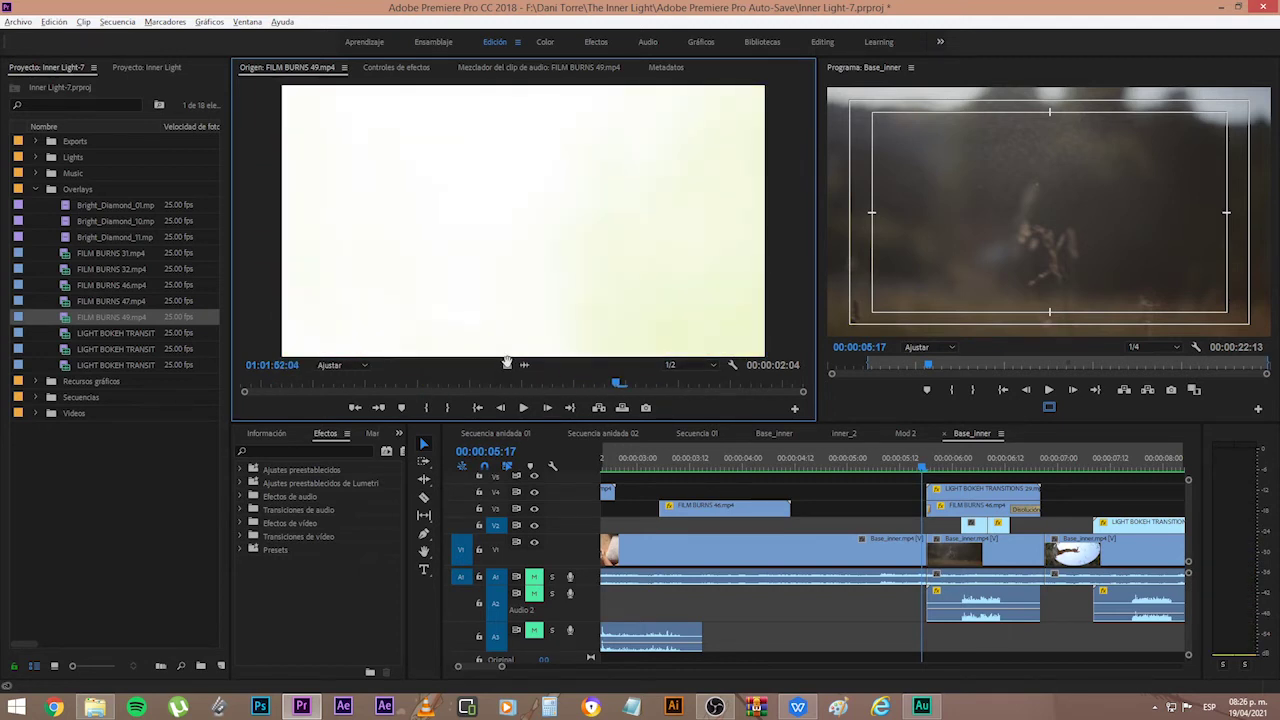
drag(507, 364, 725, 523)
scroll(764, 516, down, 2)
drag(730, 465, 804, 472)
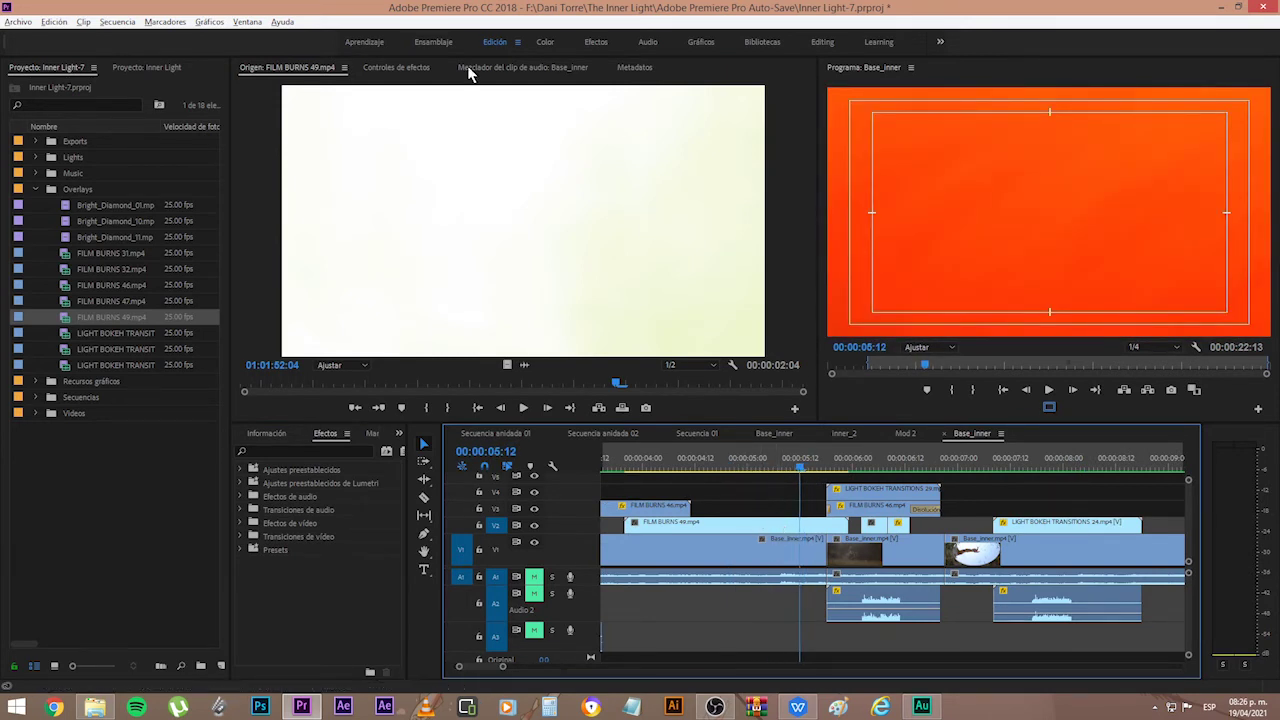
- Set the opacity blend mode of the FILM BURNS 49.mp4 overlay on V2 to Pantalla
click(400, 70)
double_click(760, 521)
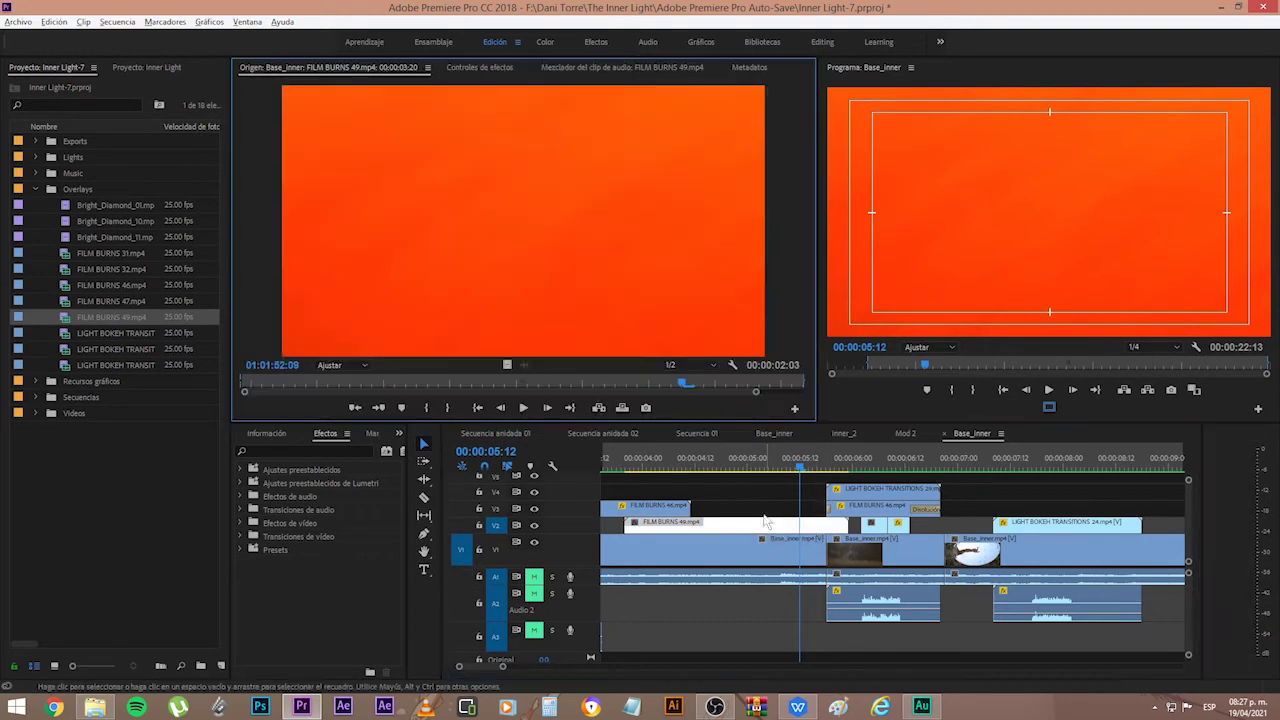
click(478, 68)
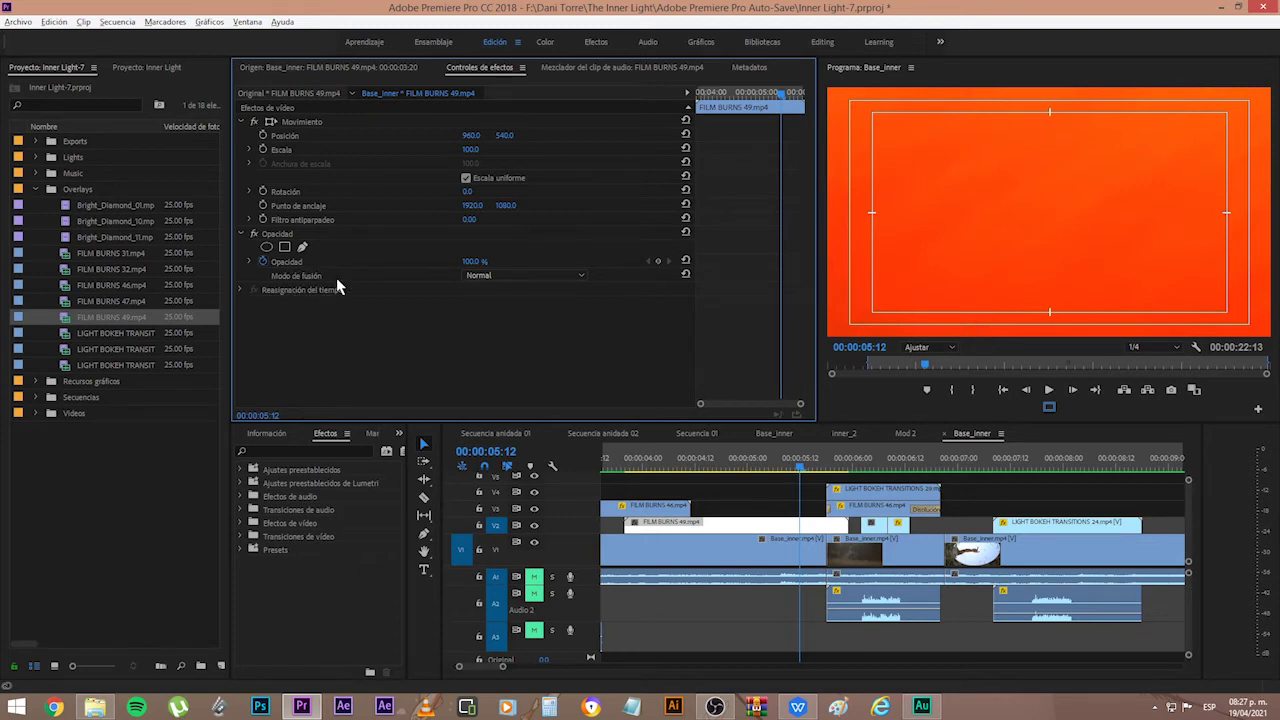
click(497, 275)
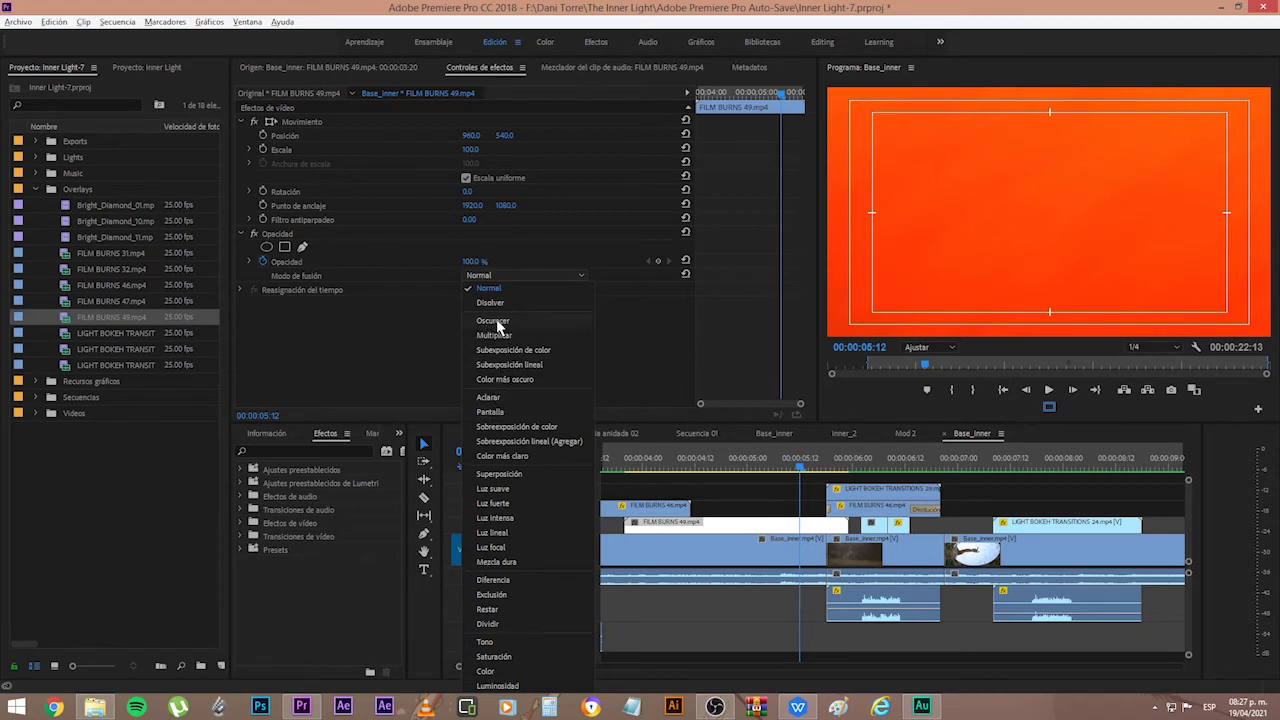
click(489, 412)
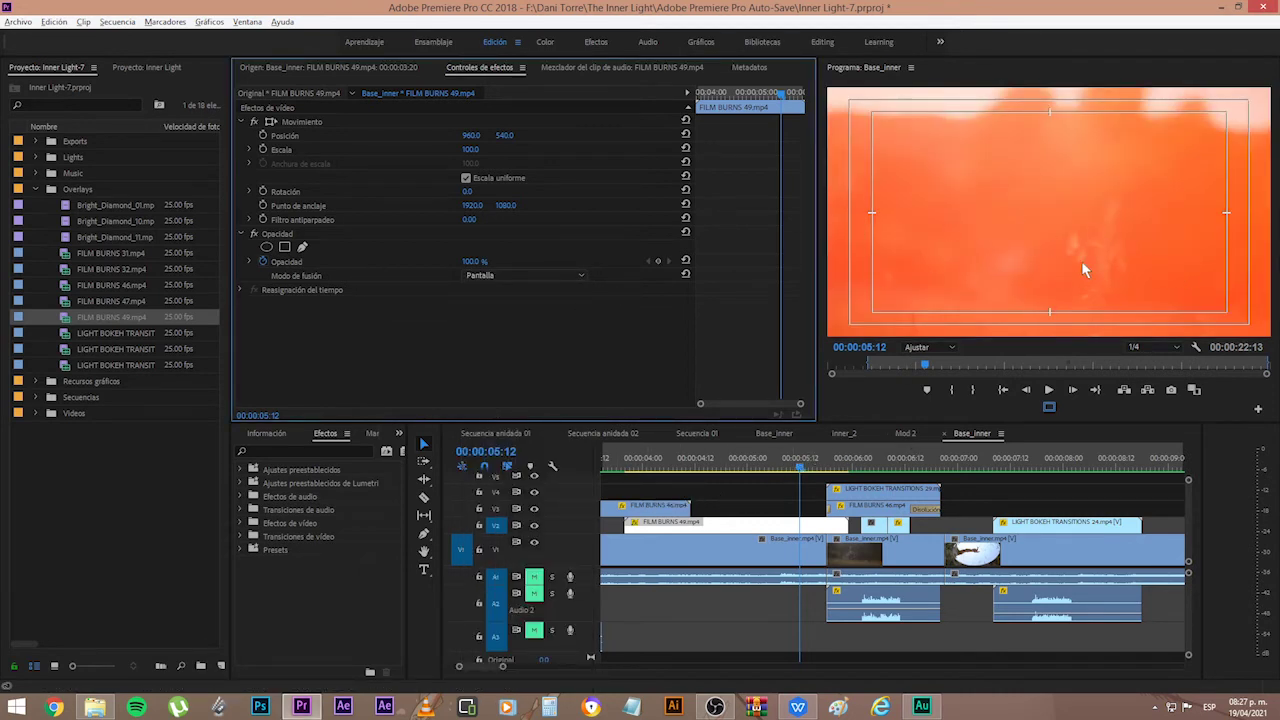
- Trim the FILM BURNS 49.mp4 overlay on V2 to start at 00:00:04:09 and end at the next Base_inner cut
drag(792, 475, 697, 530)
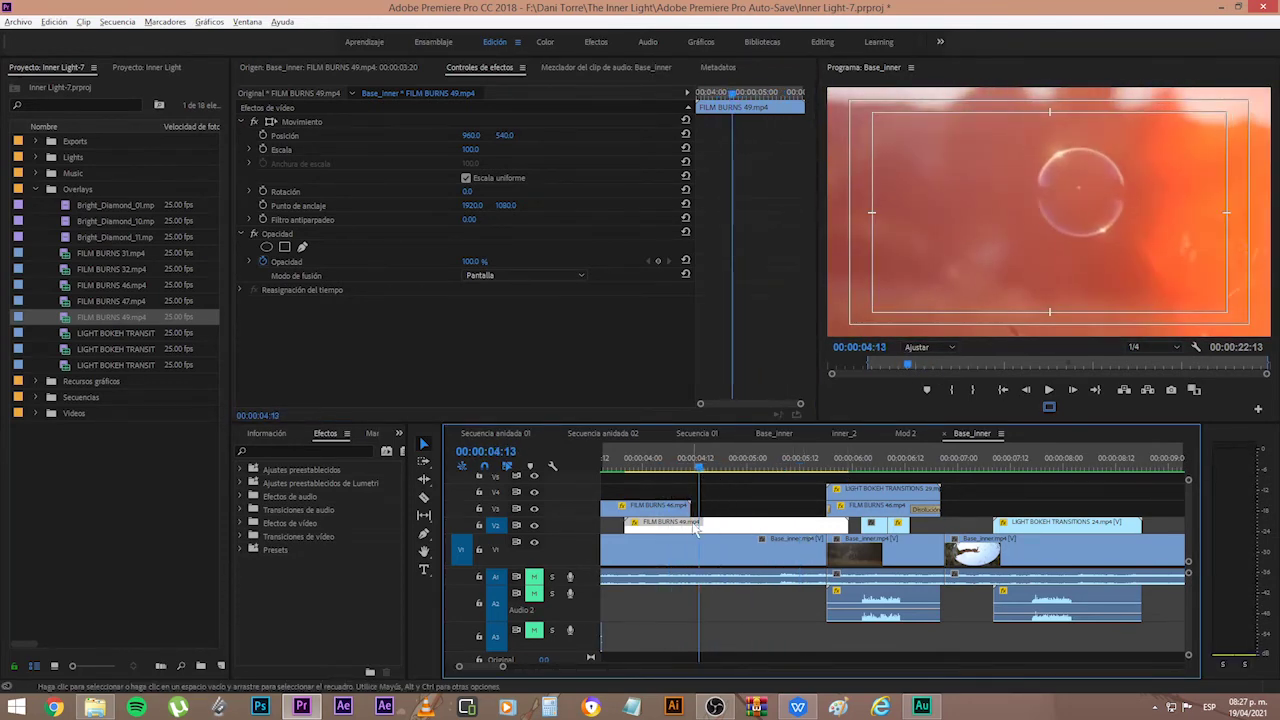
double_click(697, 528)
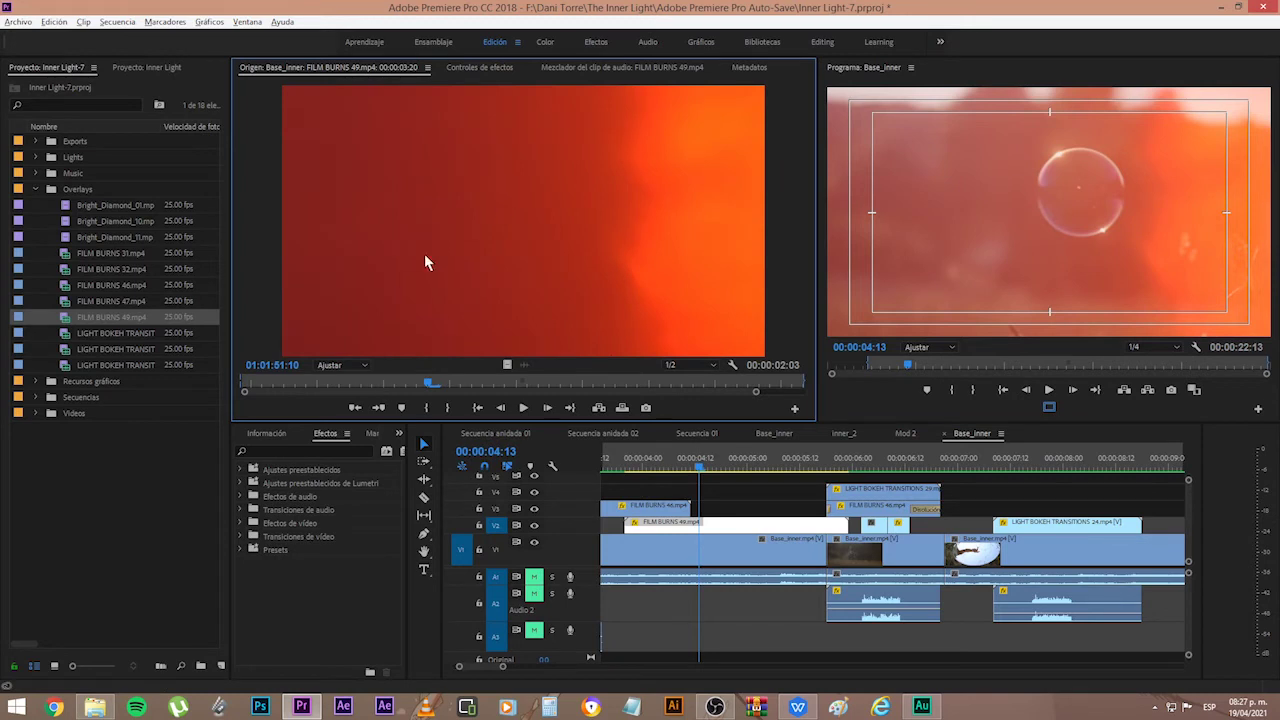
drag(432, 382, 395, 380)
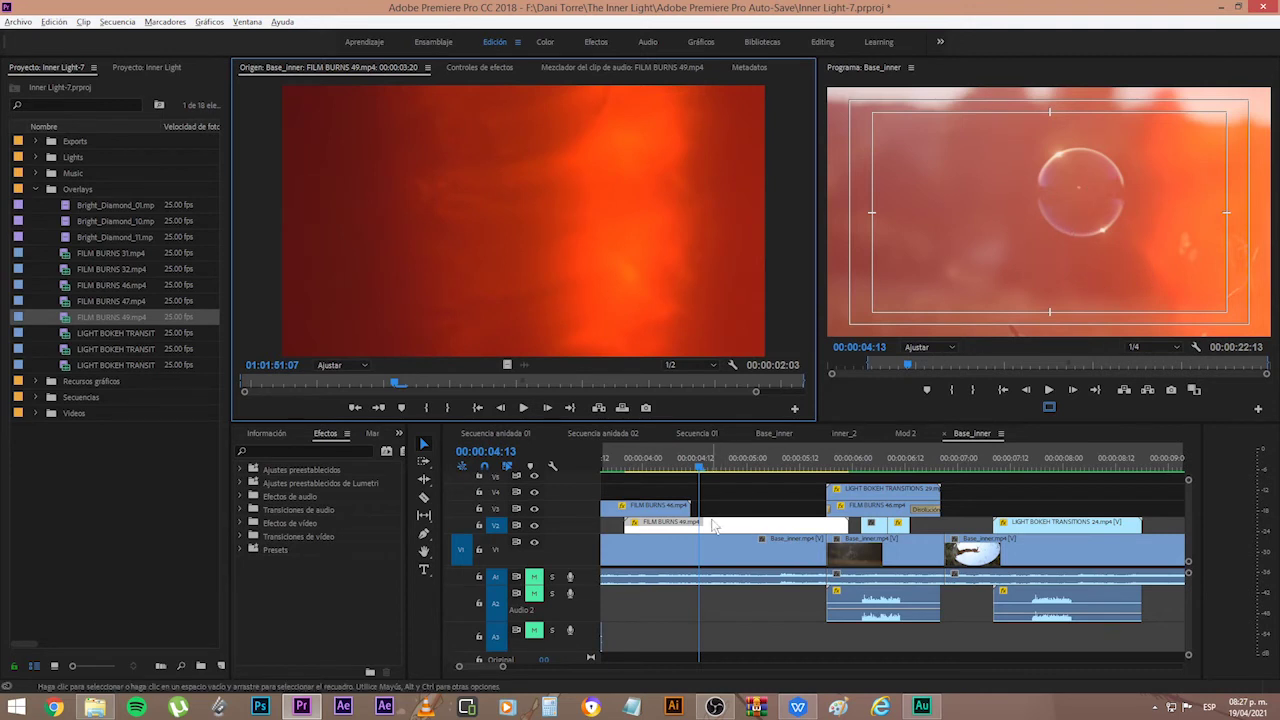
drag(840, 523, 762, 524)
drag(687, 528, 744, 533)
drag(286, 377, 237, 380)
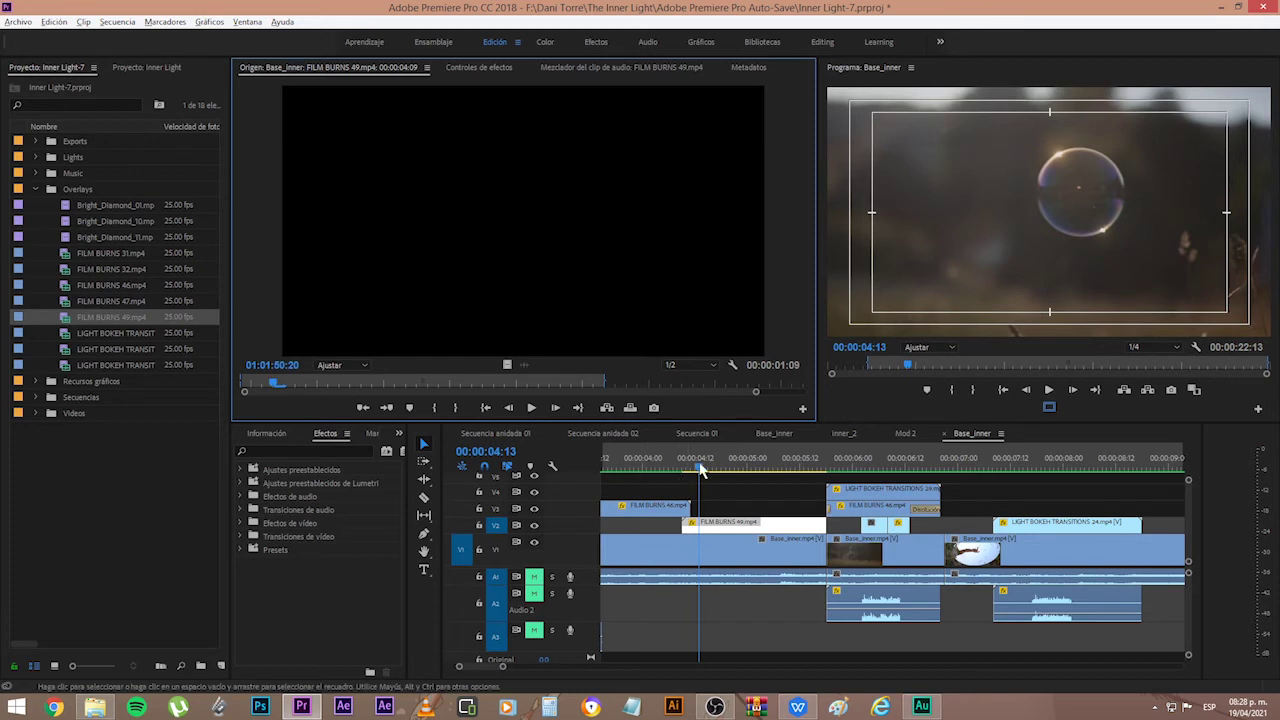
- Preview the trimmed FILM BURNS 49.mp4 overlay up to 00:00:05:11 and inspect the empty gaps above it on V3 and V4
drag(700, 466, 794, 470)
click(774, 507)
scroll(768, 508, down, 4)
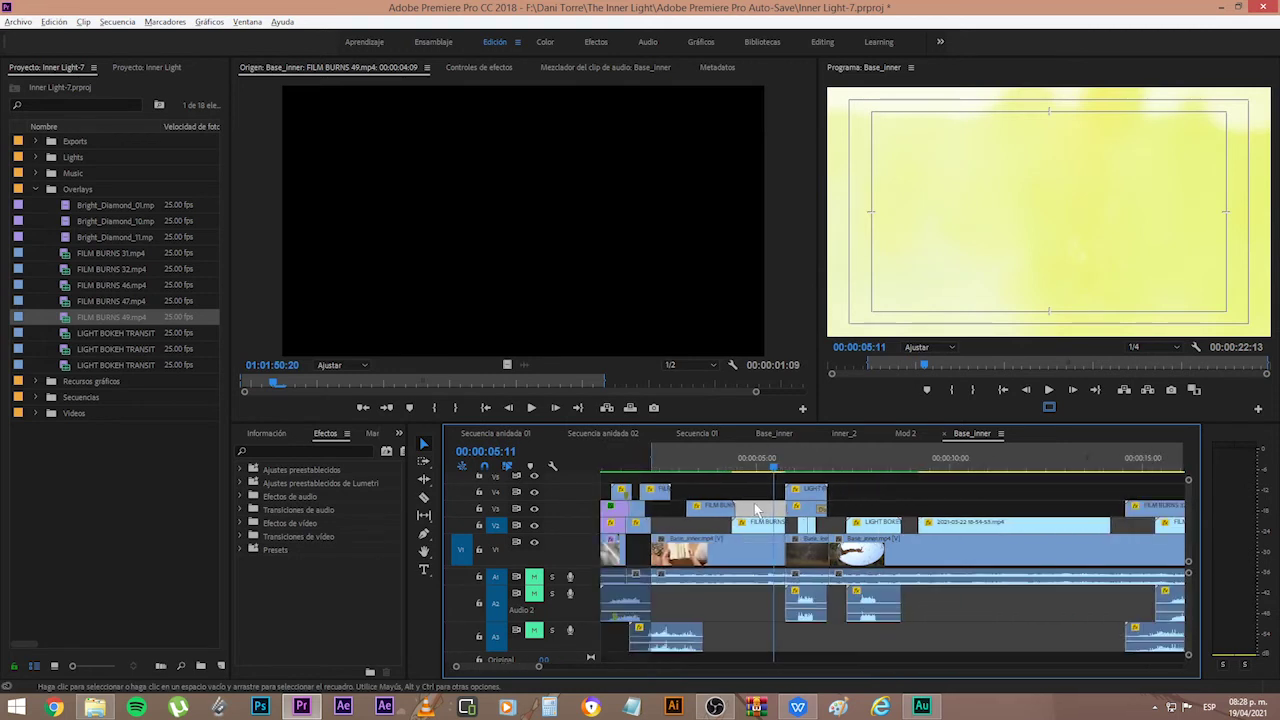
click(755, 512)
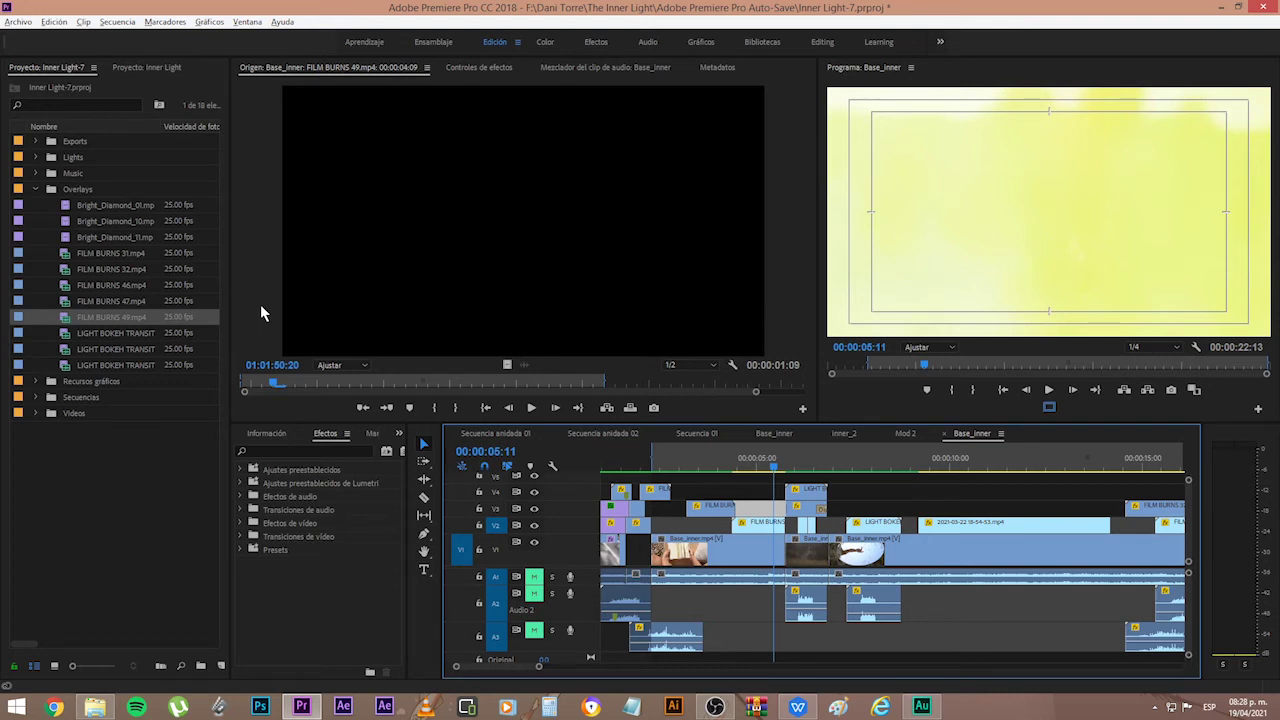
click(709, 491)
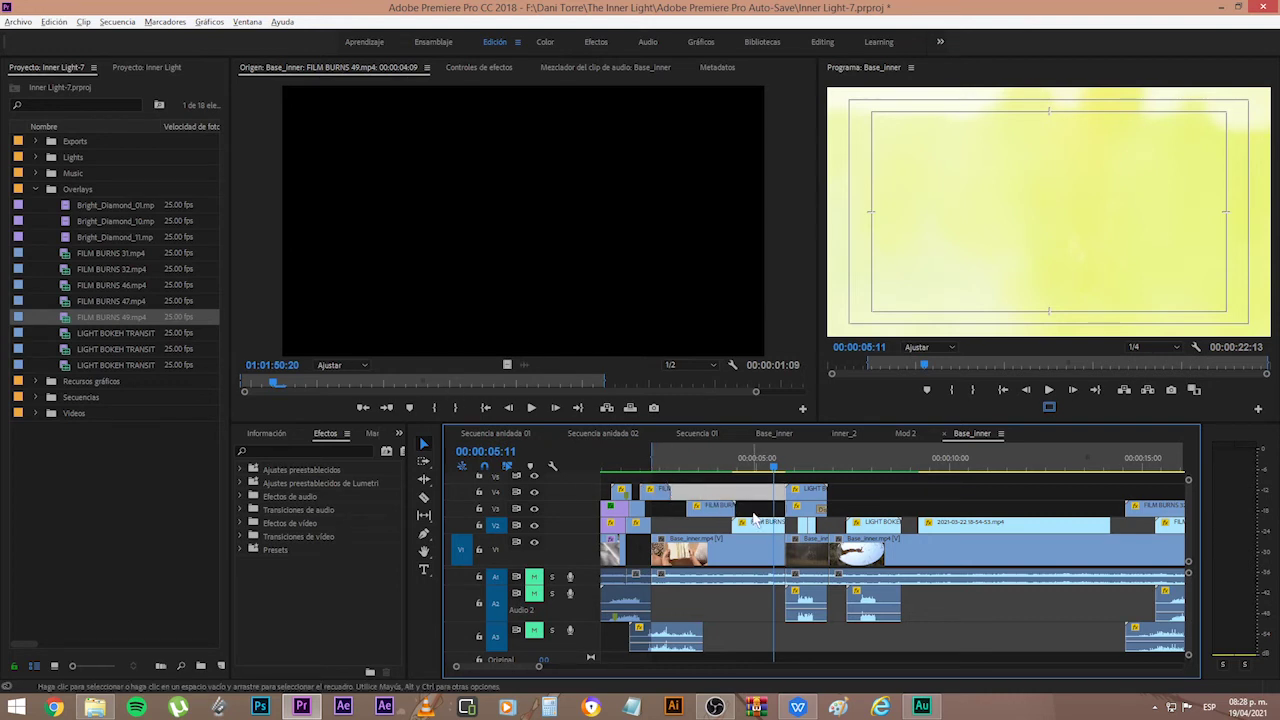
scroll(751, 516, up, 2)
key(equal)
key(equal)
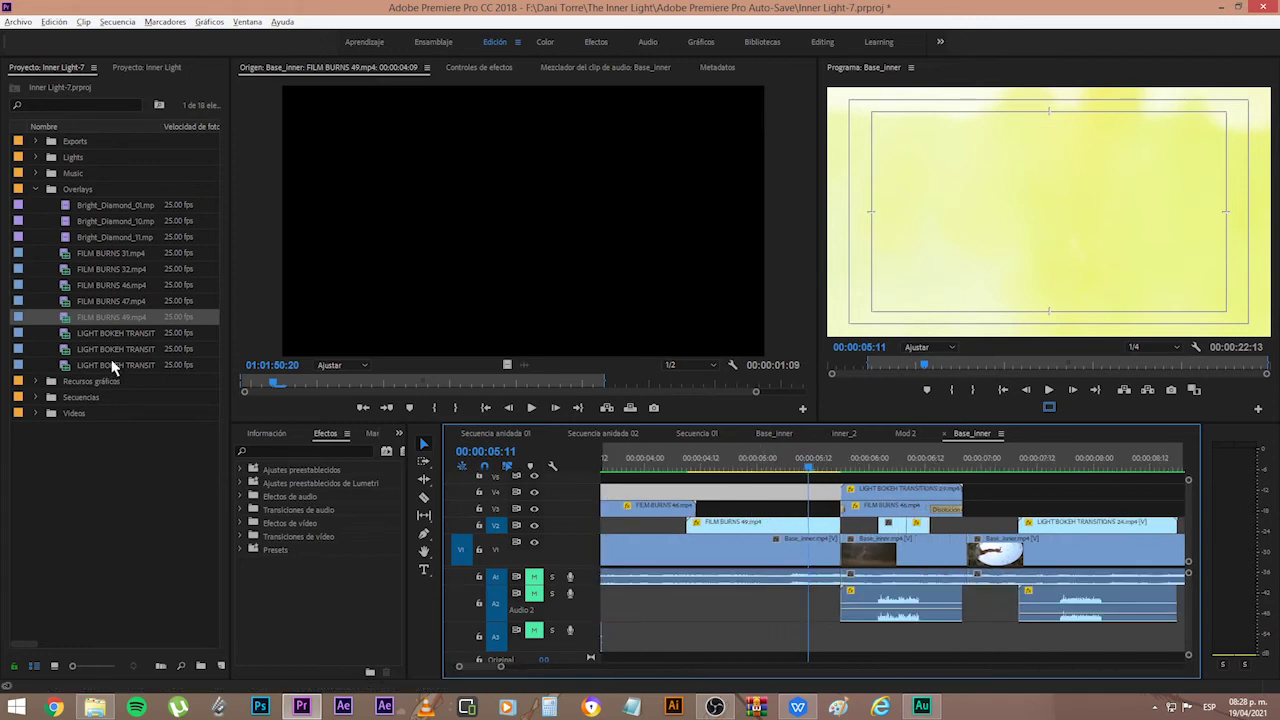
- Preview FILM BURNS 31.mp4 and scrub through FILM BURNS 32.mp4 in the source monitor
click(113, 254)
double_click(113, 253)
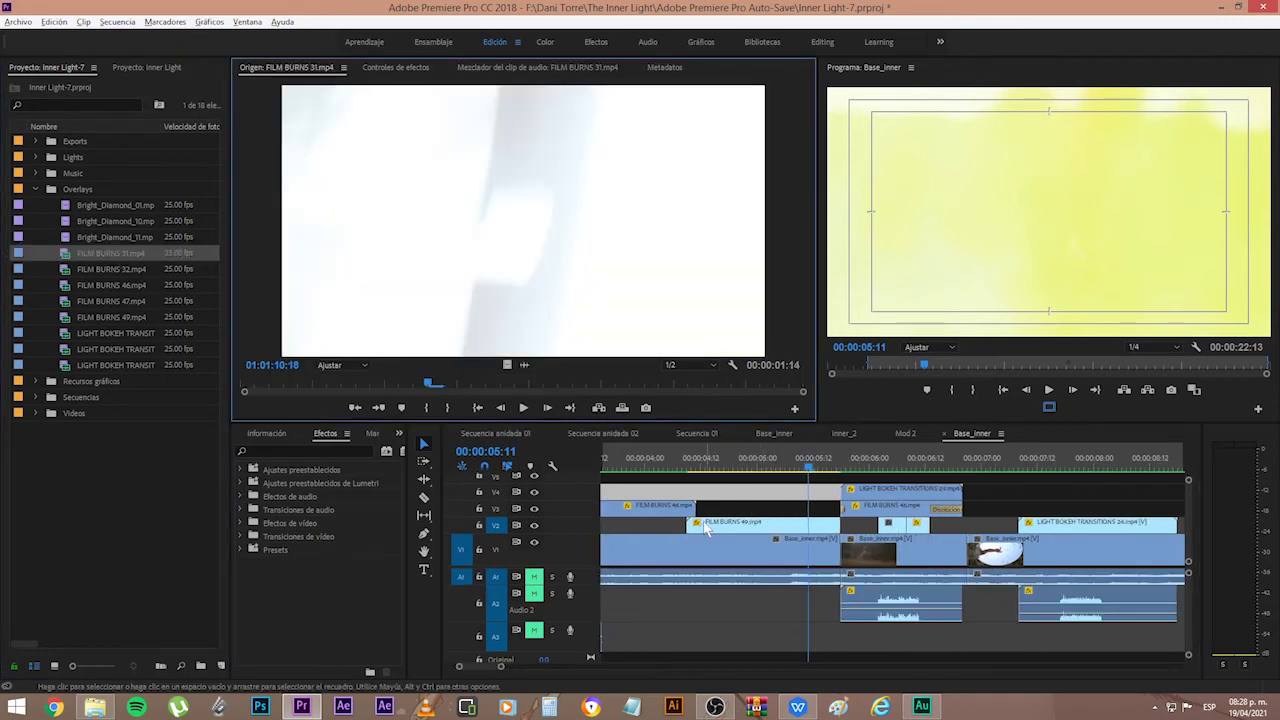
double_click(111, 269)
drag(248, 383, 562, 383)
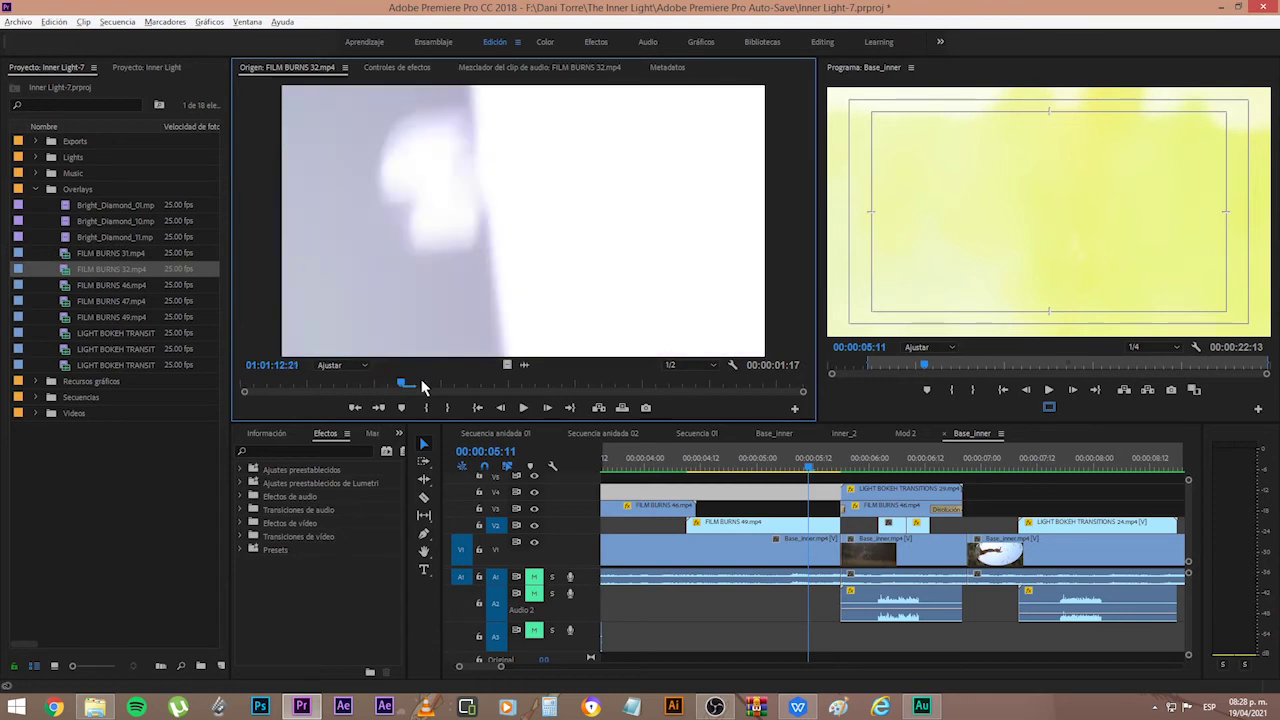
- At 00:00:04:19, try the blend modes Luz suave, Superposición and Multiplicar on the FILM BURNS 49.mp4 overlay
scroll(694, 566, down, 6)
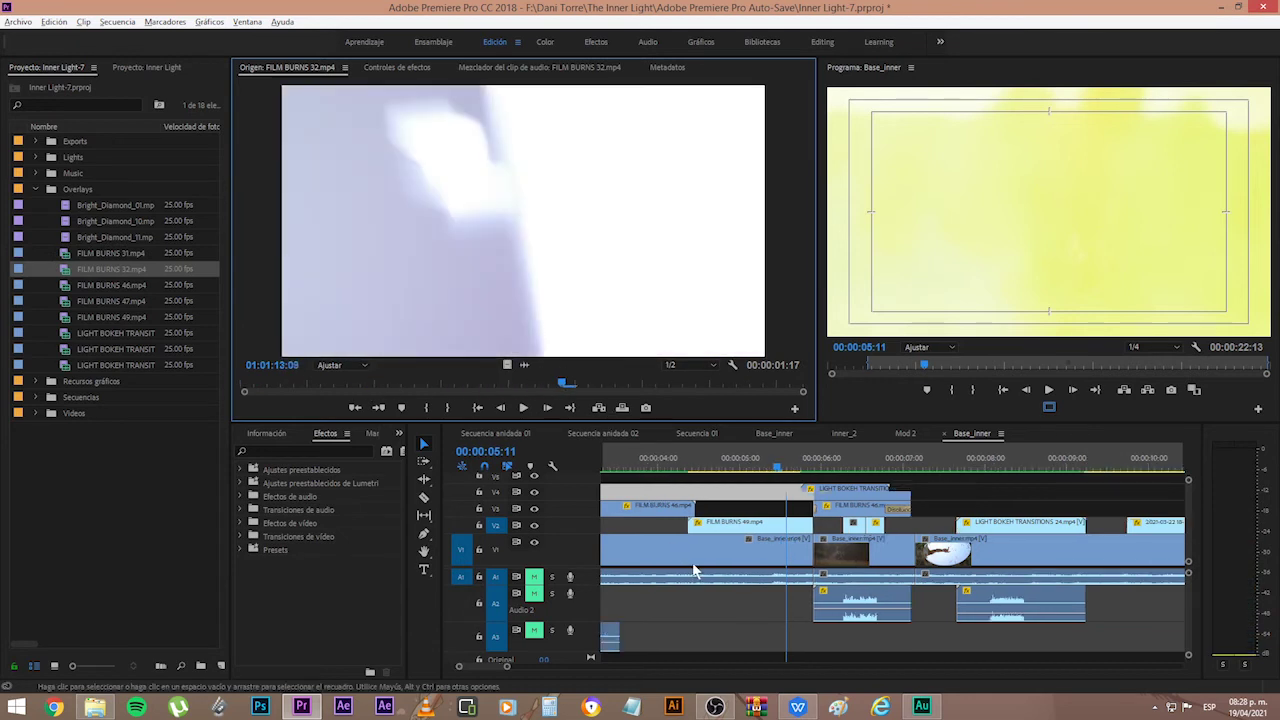
key(alt)
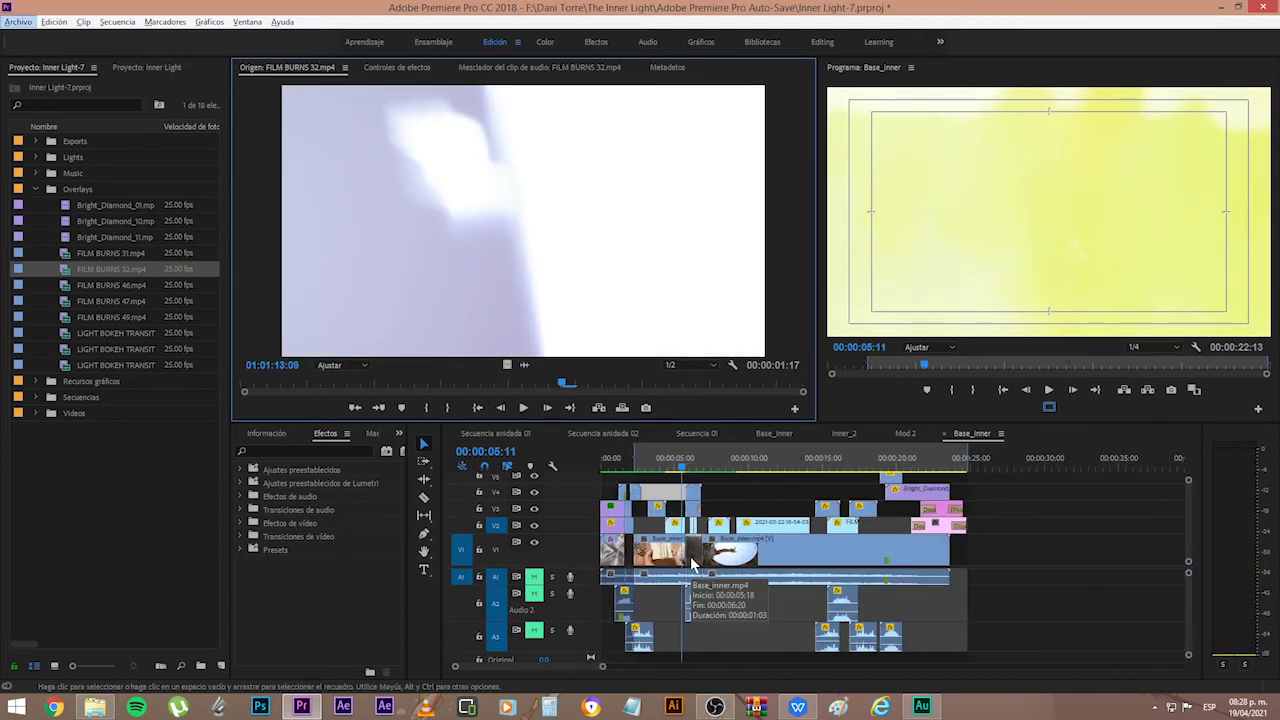
scroll(690, 556, up, 3)
click(645, 460)
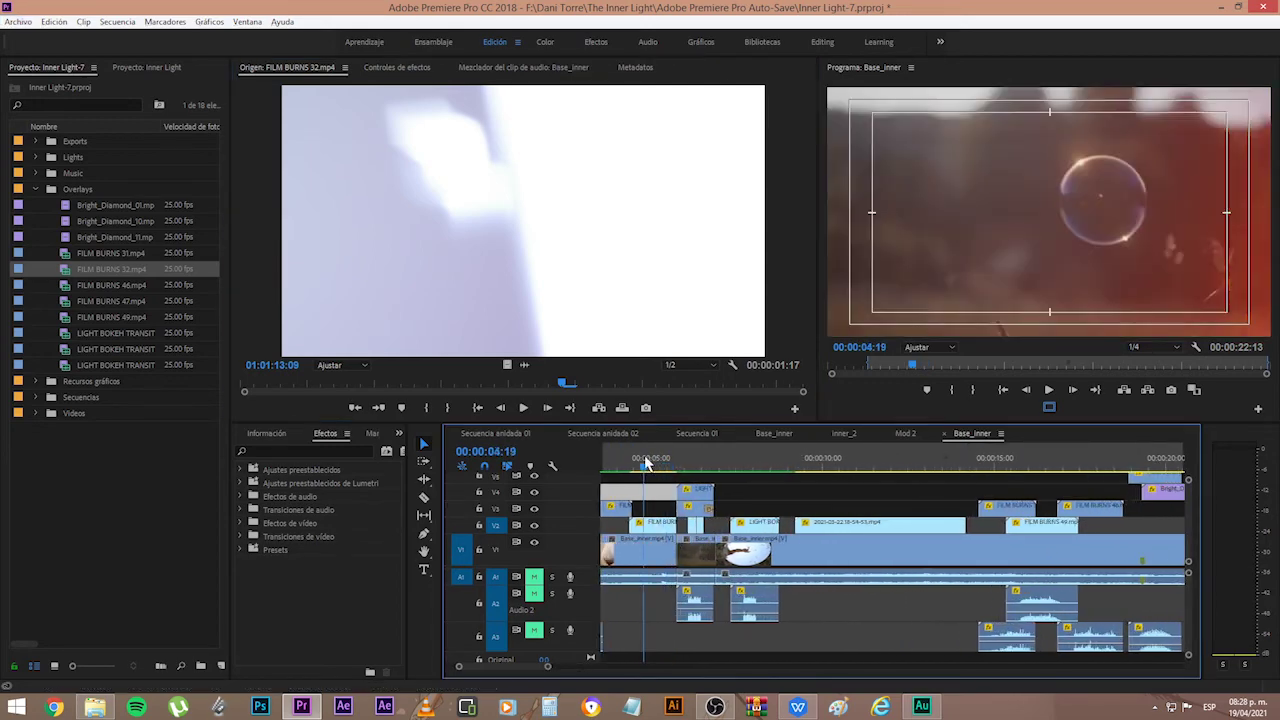
click(390, 68)
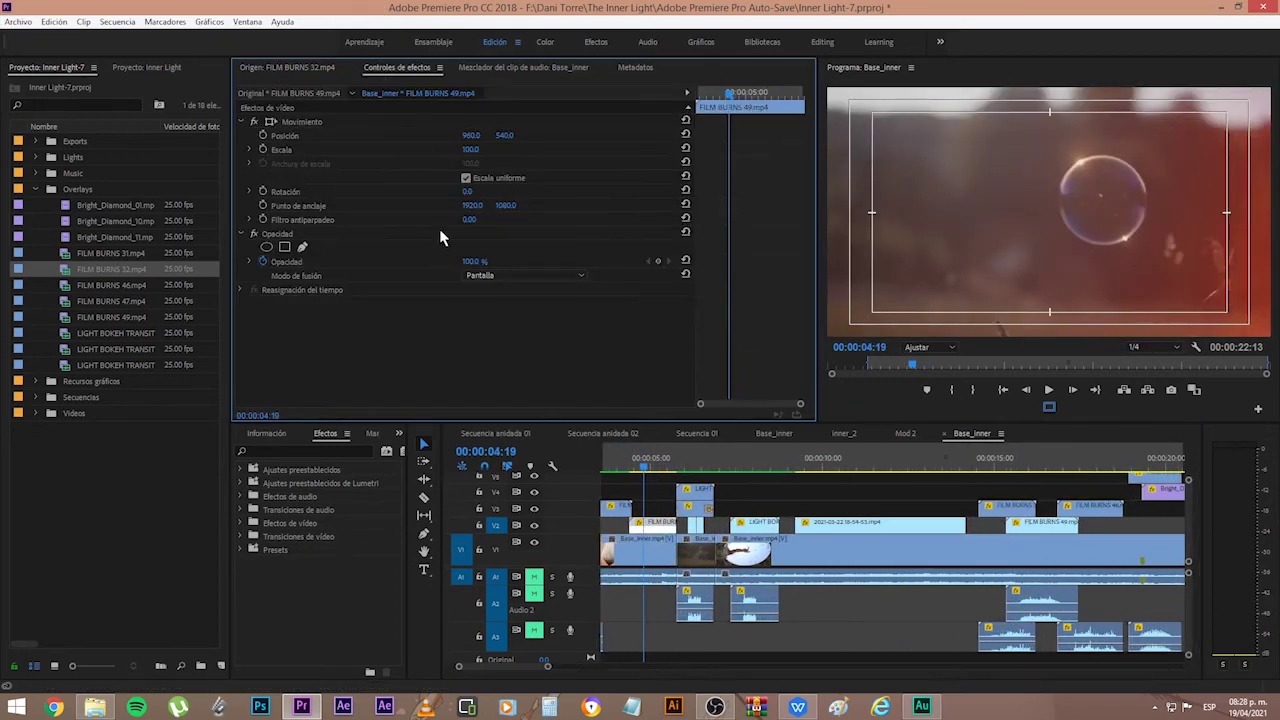
click(501, 277)
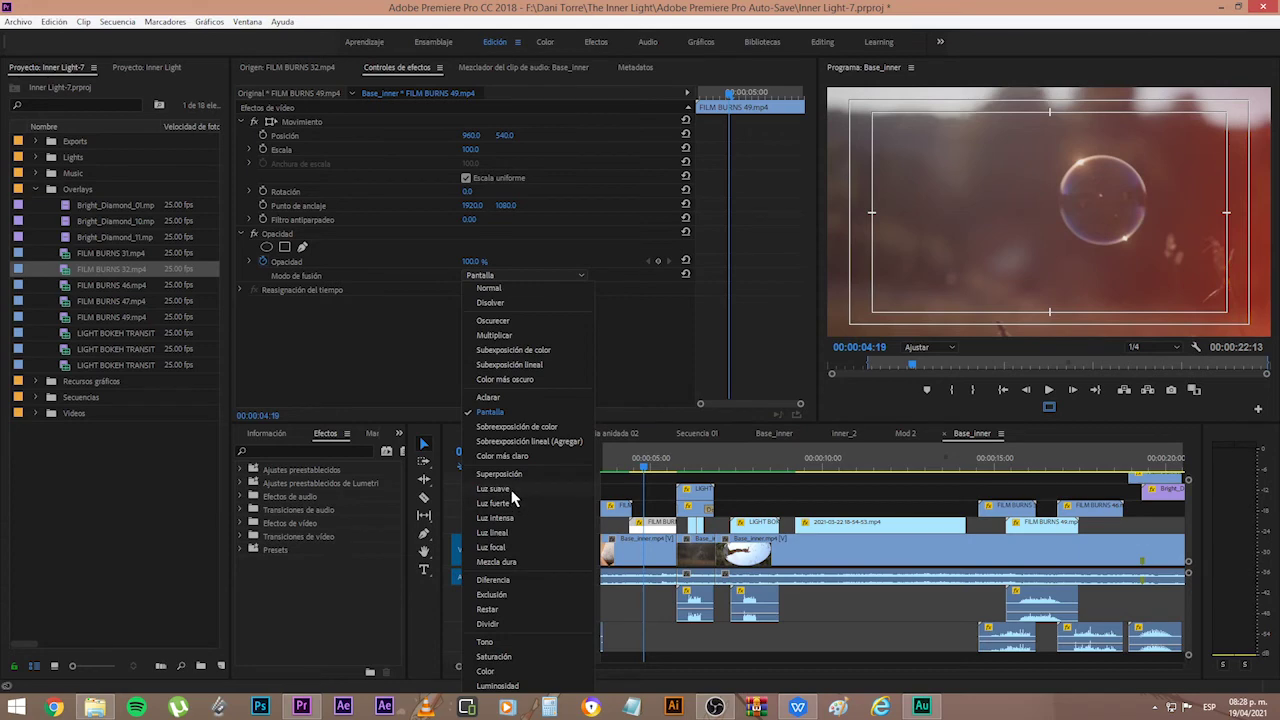
click(511, 491)
click(515, 280)
click(515, 470)
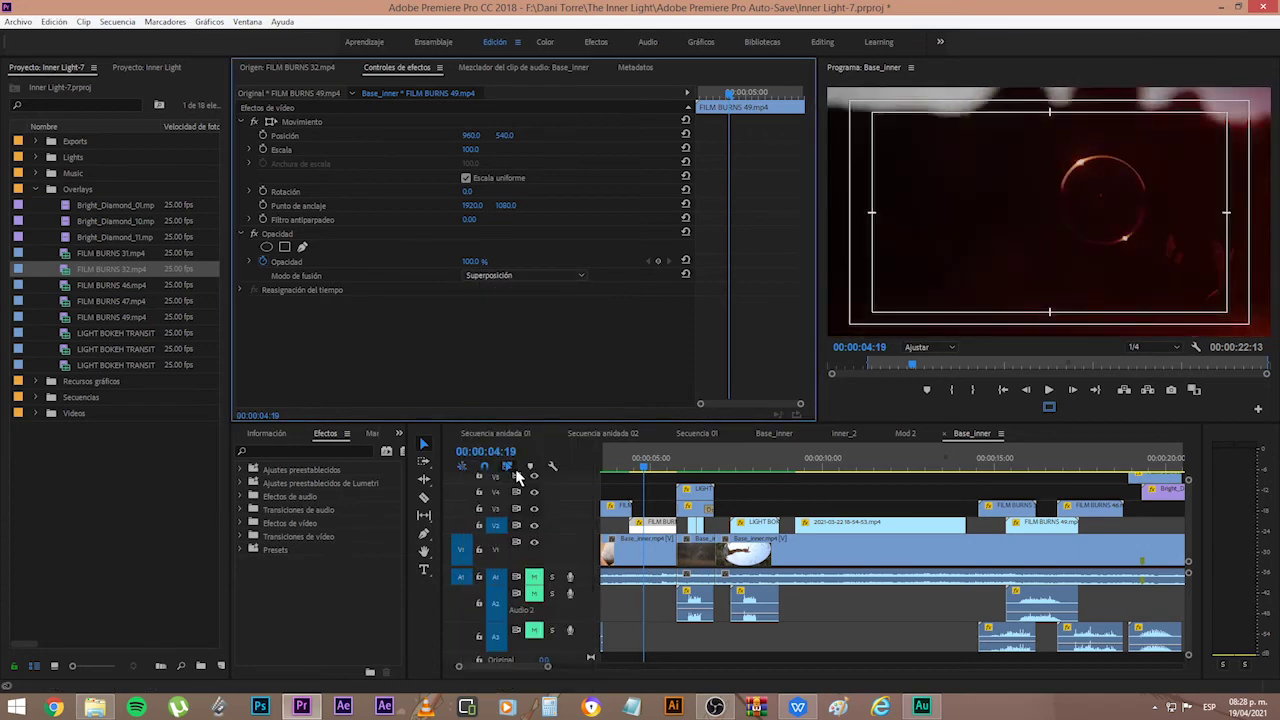
click(515, 278)
click(508, 336)
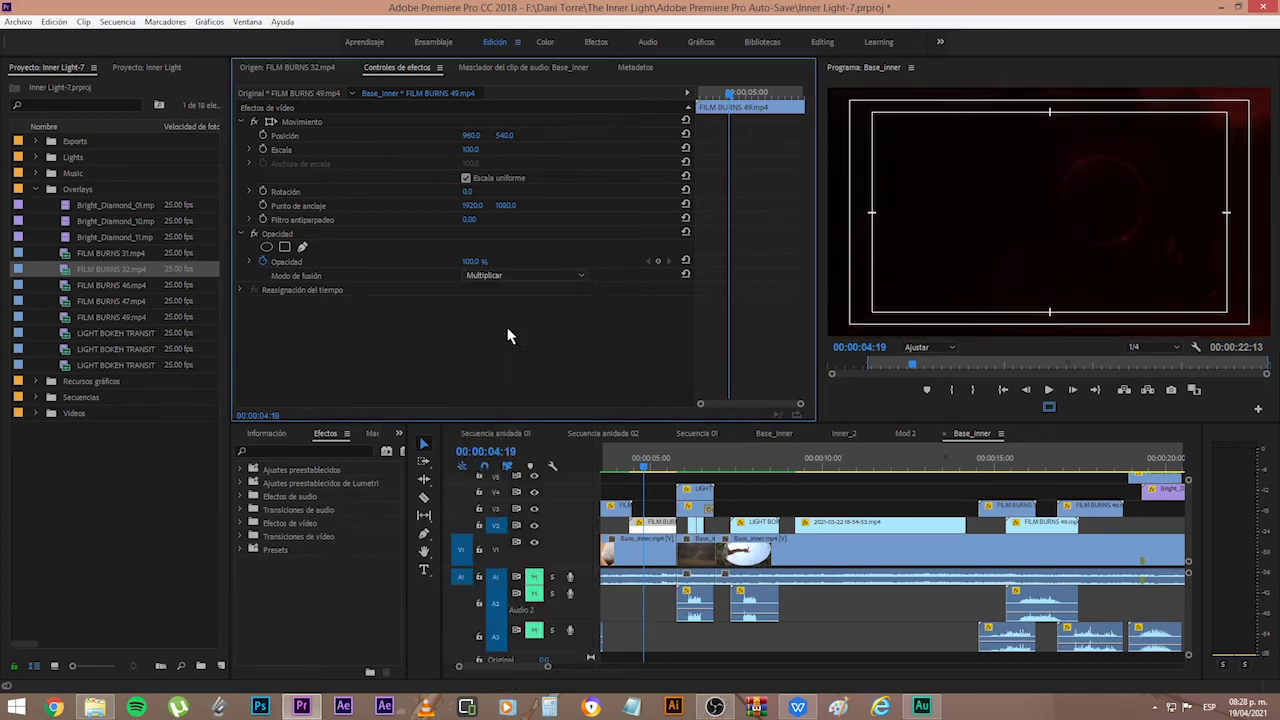
- Move the playhead to 00:00:04:23 and set the FILM BURNS 49.mp4 overlay's blend mode to Normal
mouse_move(654, 466)
mouse_down()
mouse_move(640, 477)
mouse_move(658, 479)
mouse_move(648, 470)
mouse_up()
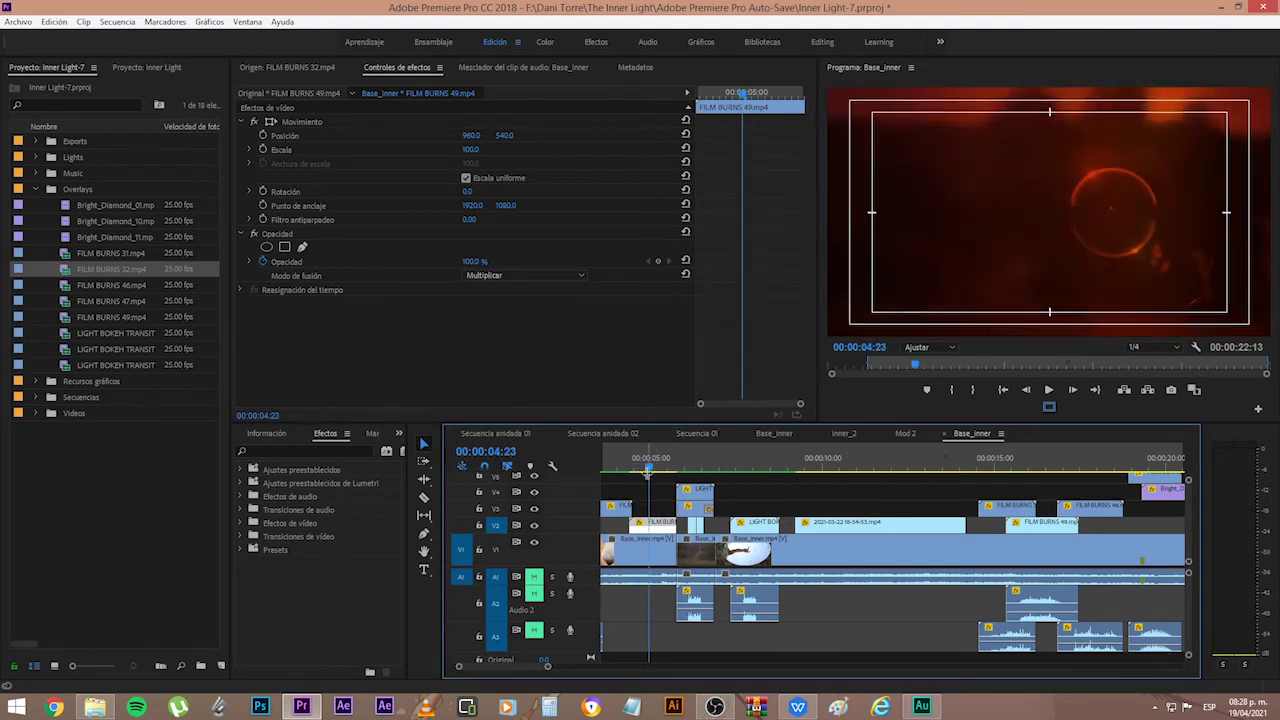
click(503, 276)
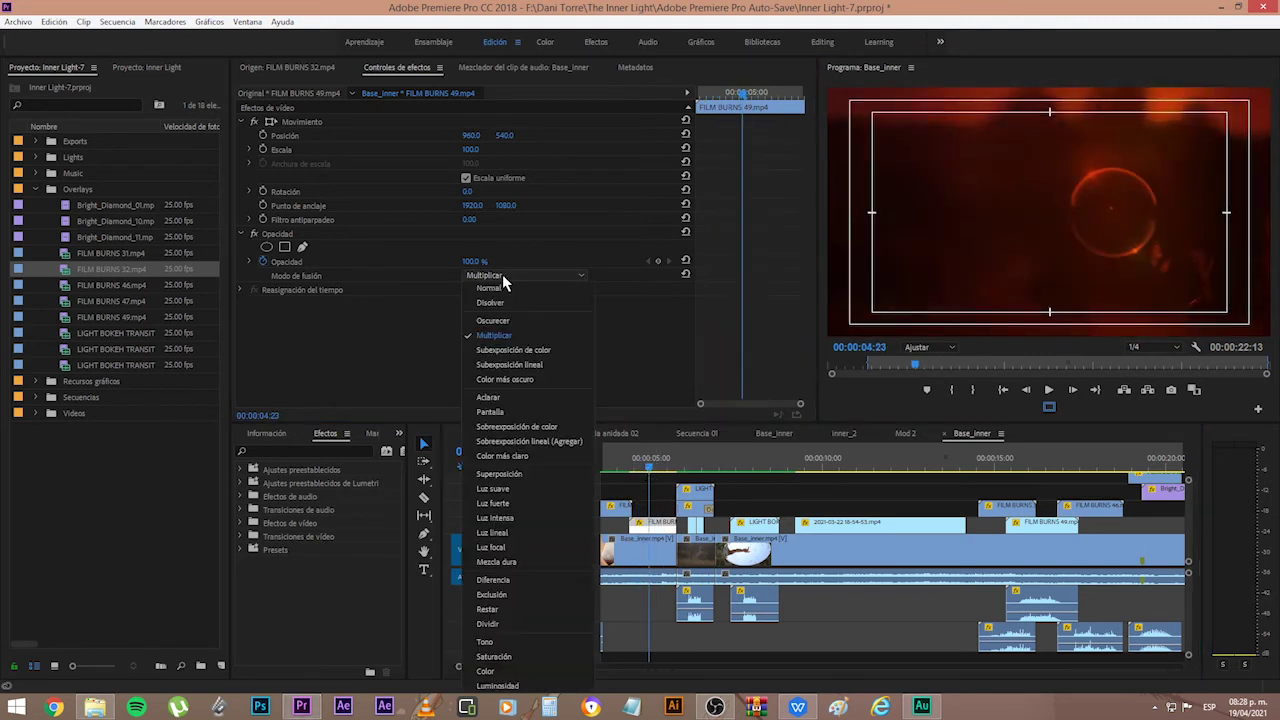
click(503, 286)
click(663, 510)
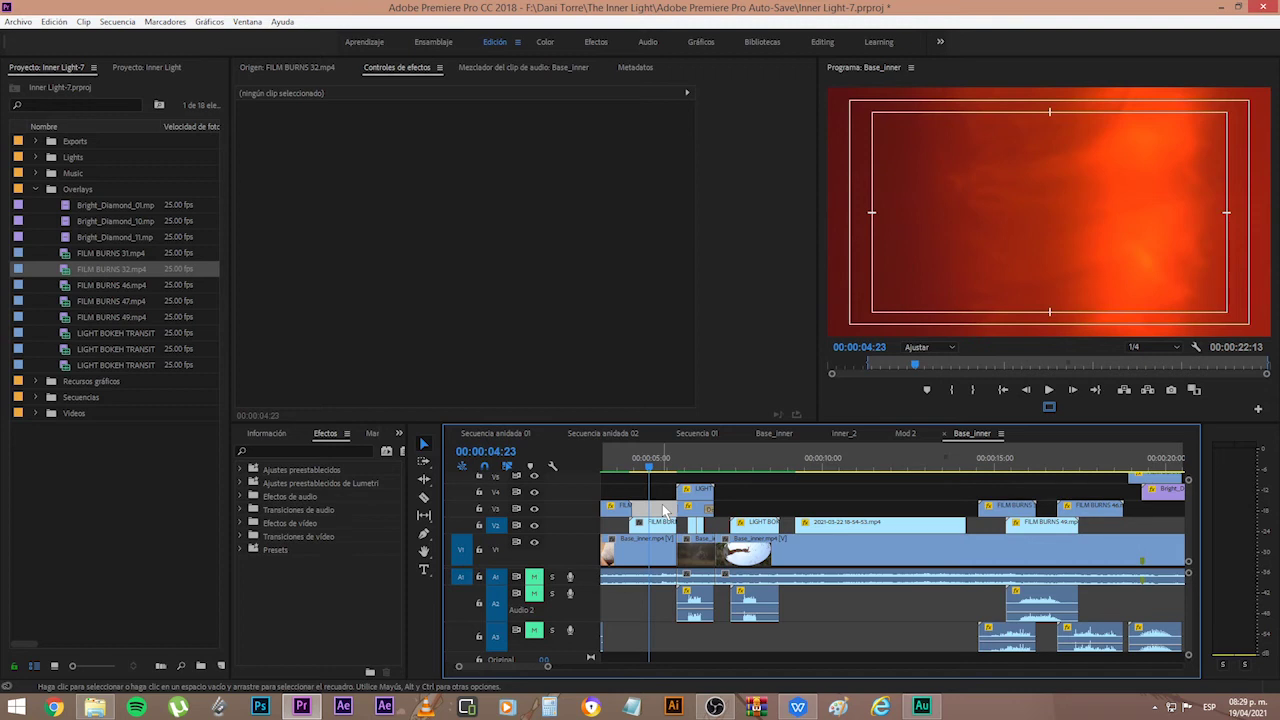
click(663, 510)
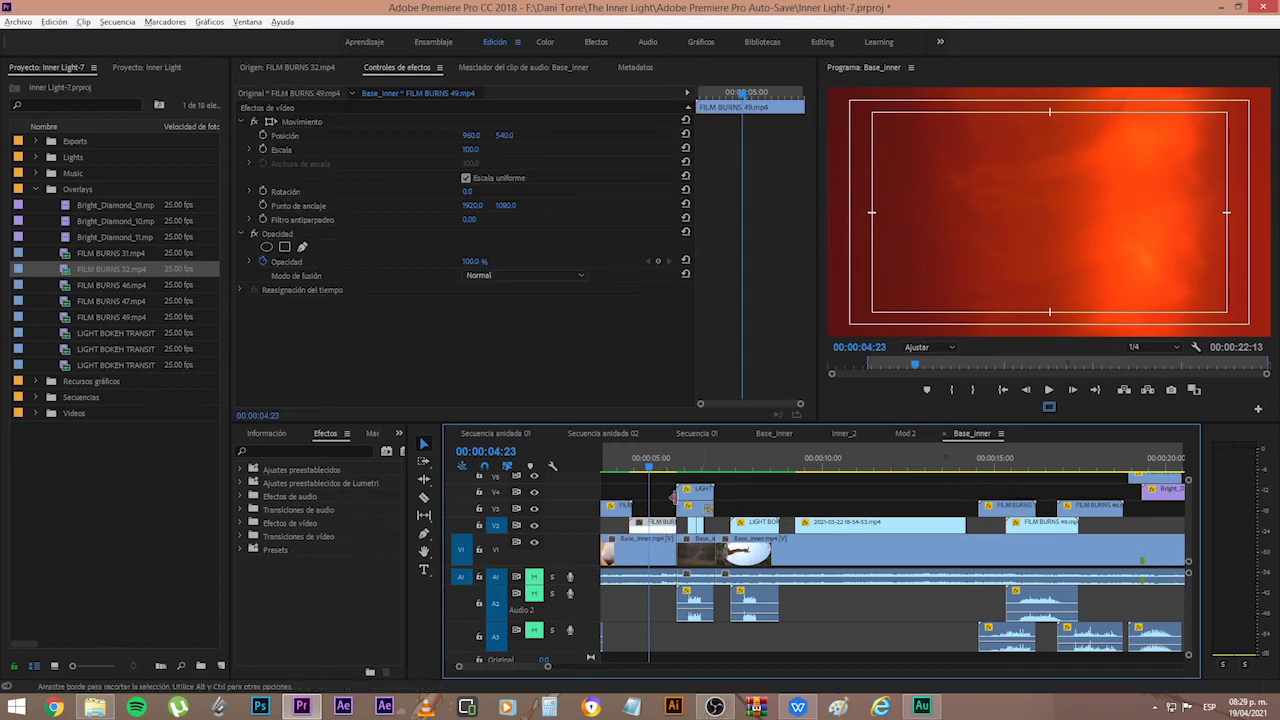
- Inspect the effect settings of the LIGHT BOKEH TRANSITIONS 29.mp4 overlay on V4 and move the playhead to 00:00:05:21
scroll(680, 505, up, 3)
click(730, 509)
click(729, 496)
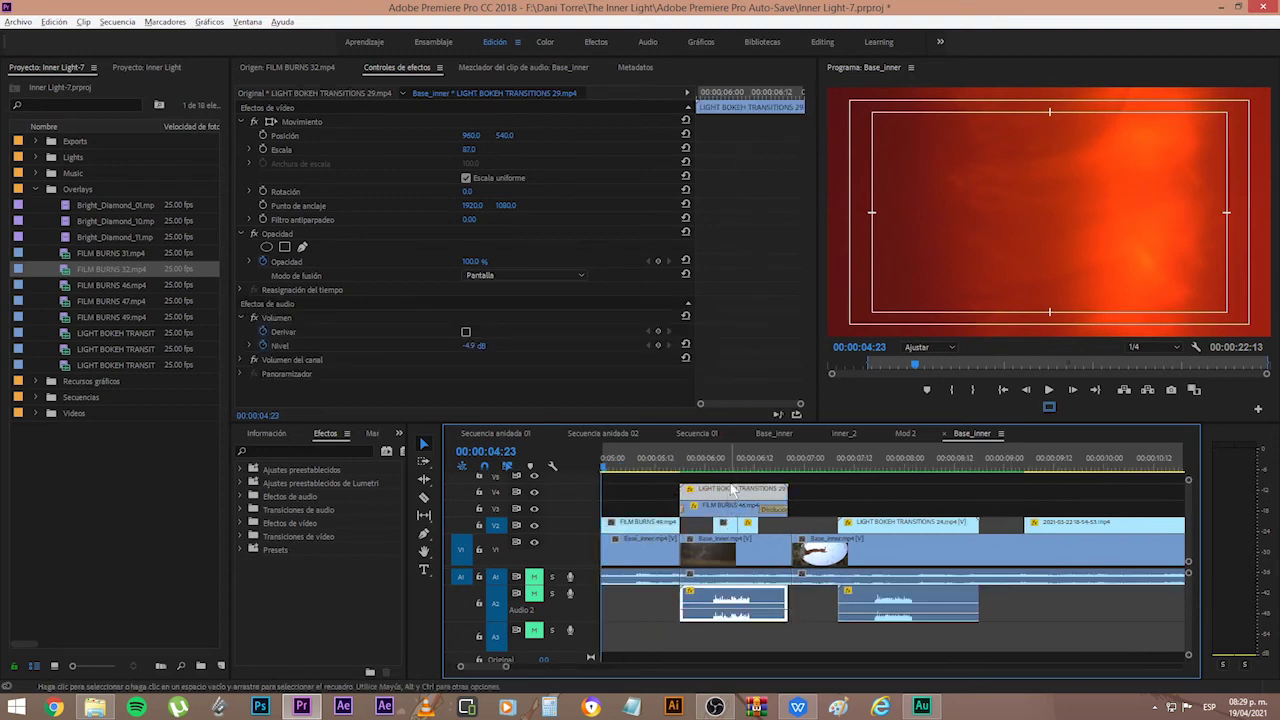
click(705, 477)
click(696, 465)
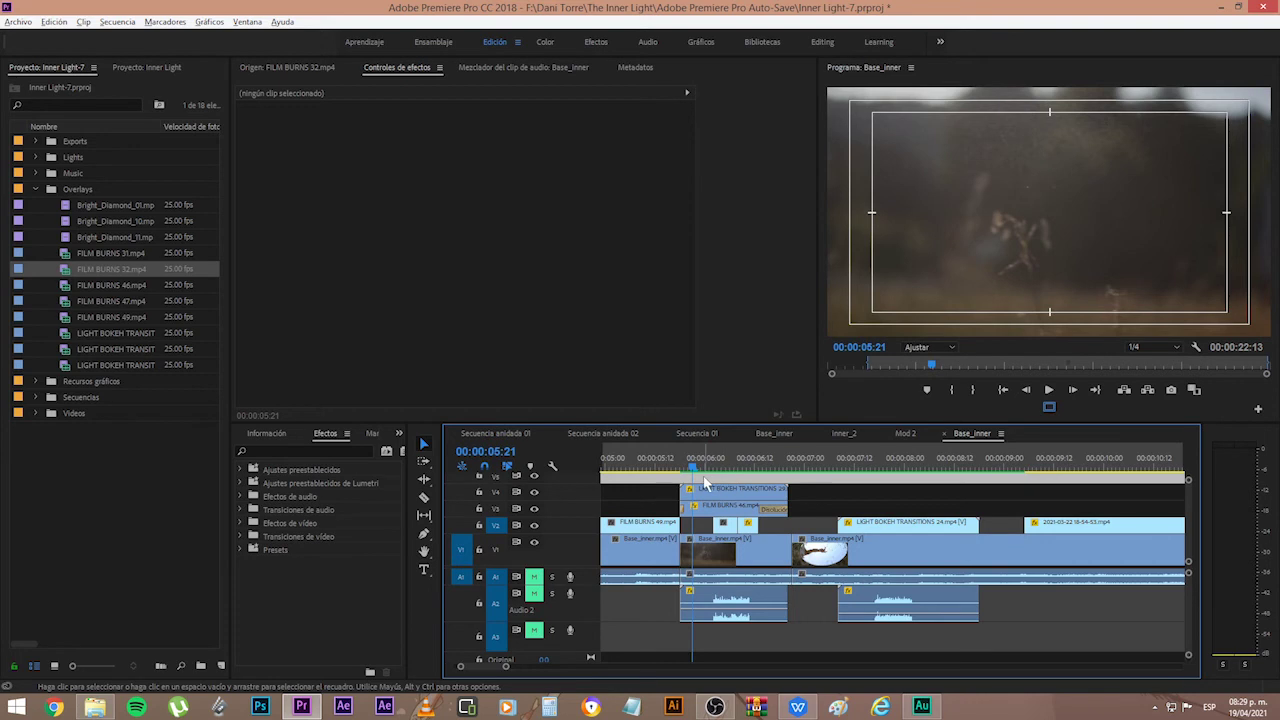
- Turn off opacity keyframing on the LIGHT BOKEH TRANSITIONS 29.mp4 overlay on V4 and set its opacity to 32%
click(704, 484)
scroll(717, 500, up, 5)
scroll(794, 500, down, 6)
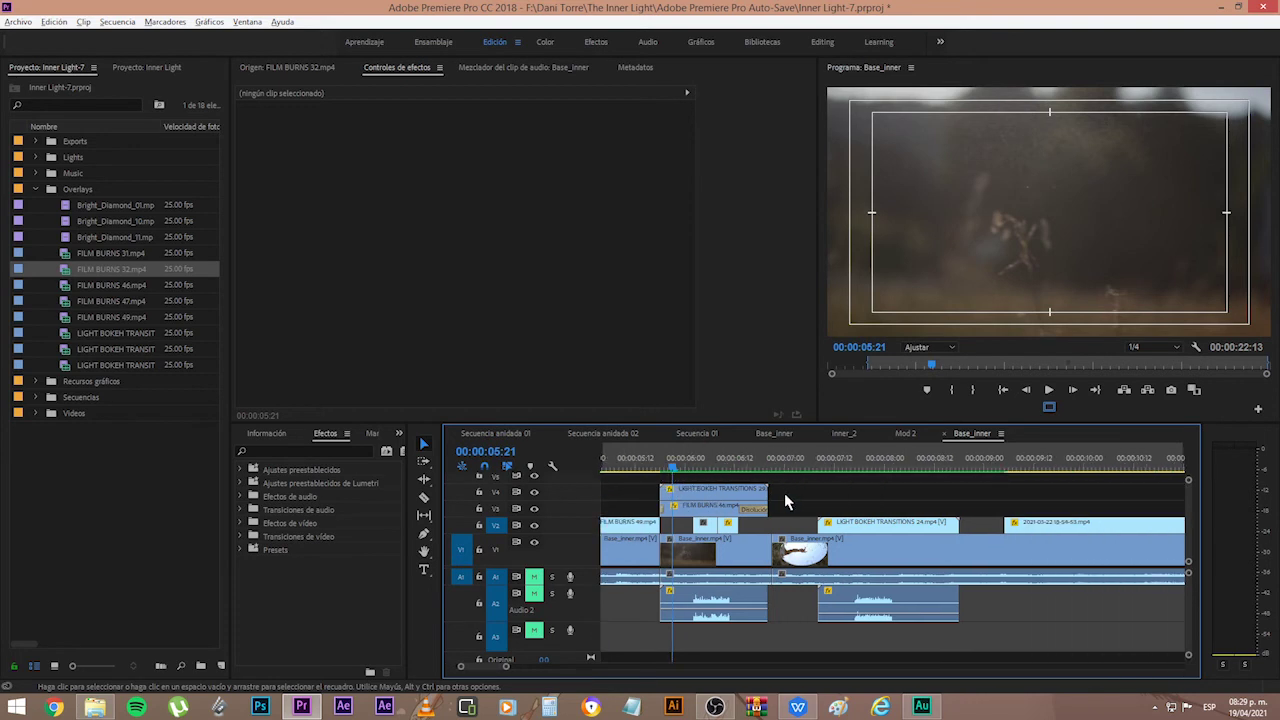
scroll(781, 500, up, 4)
click(771, 488)
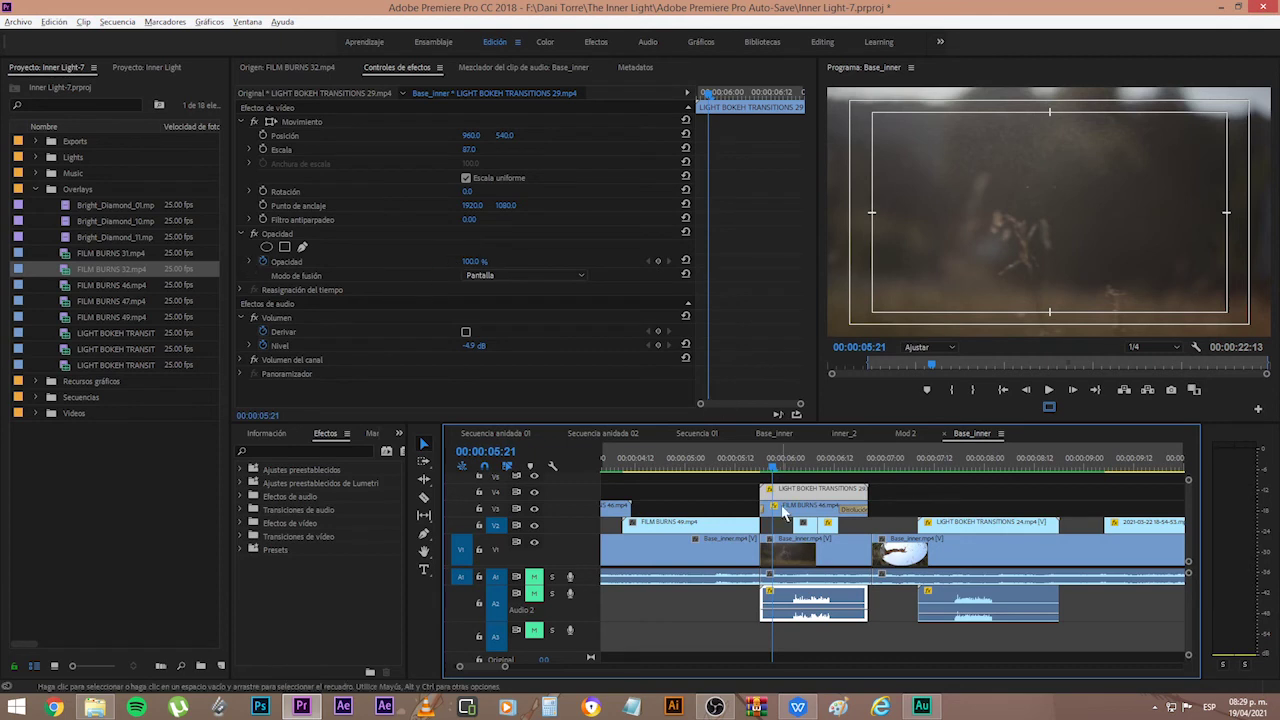
click(263, 261)
drag(474, 262, 406, 262)
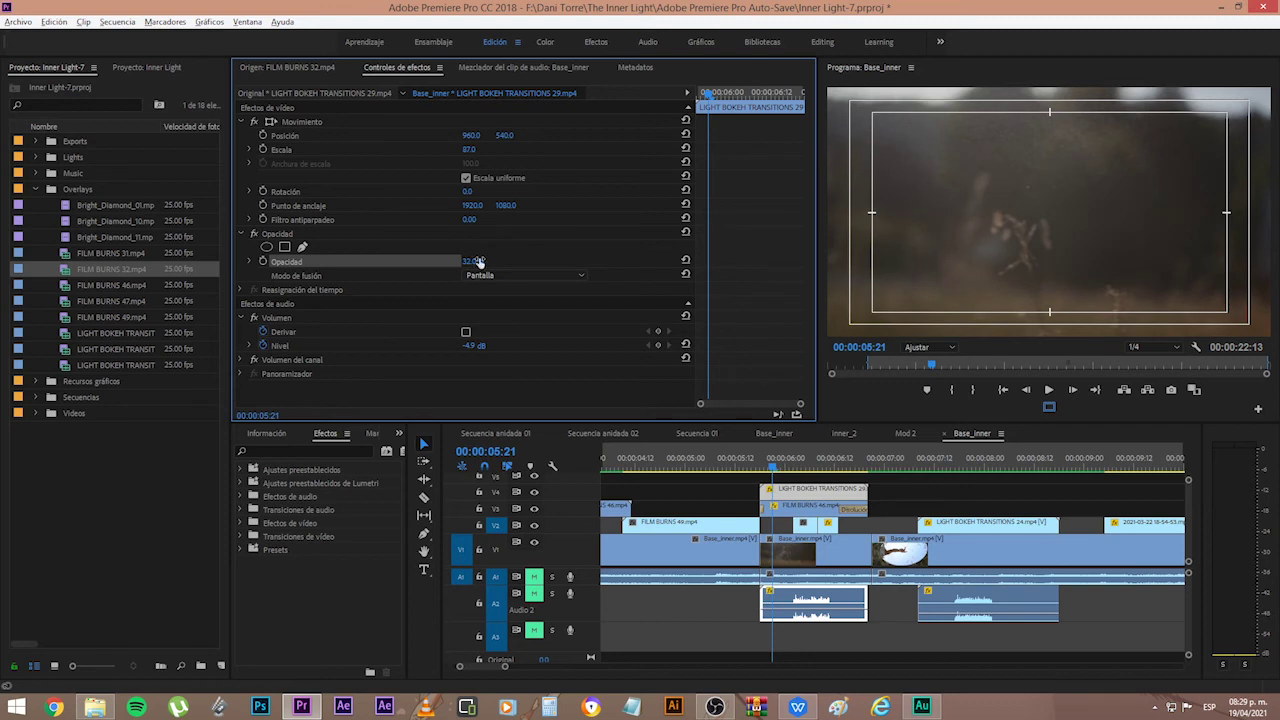
- In the Base_inner sequence of Inner Light.prproj, move the FILM BURNS 46.mp4 overlay above the book shot along V3 to about 00:00:09:00
scroll(754, 523, left, 5)
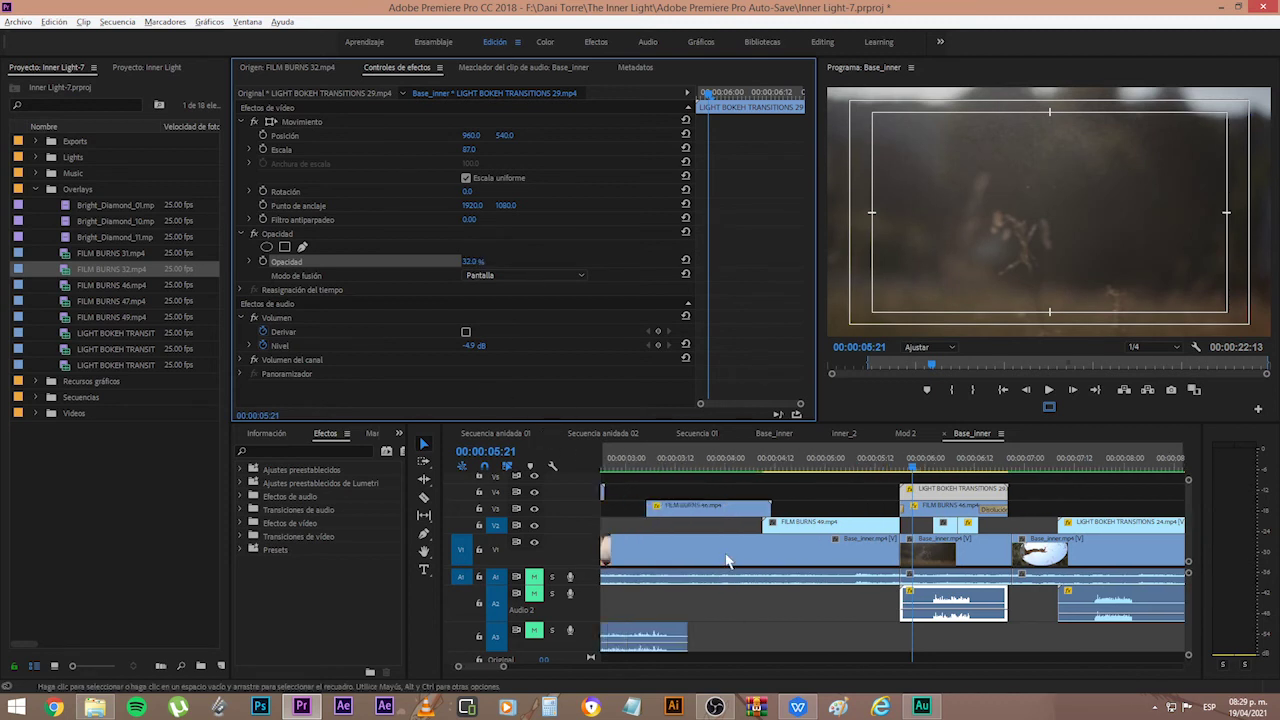
scroll(938, 512, left, 5)
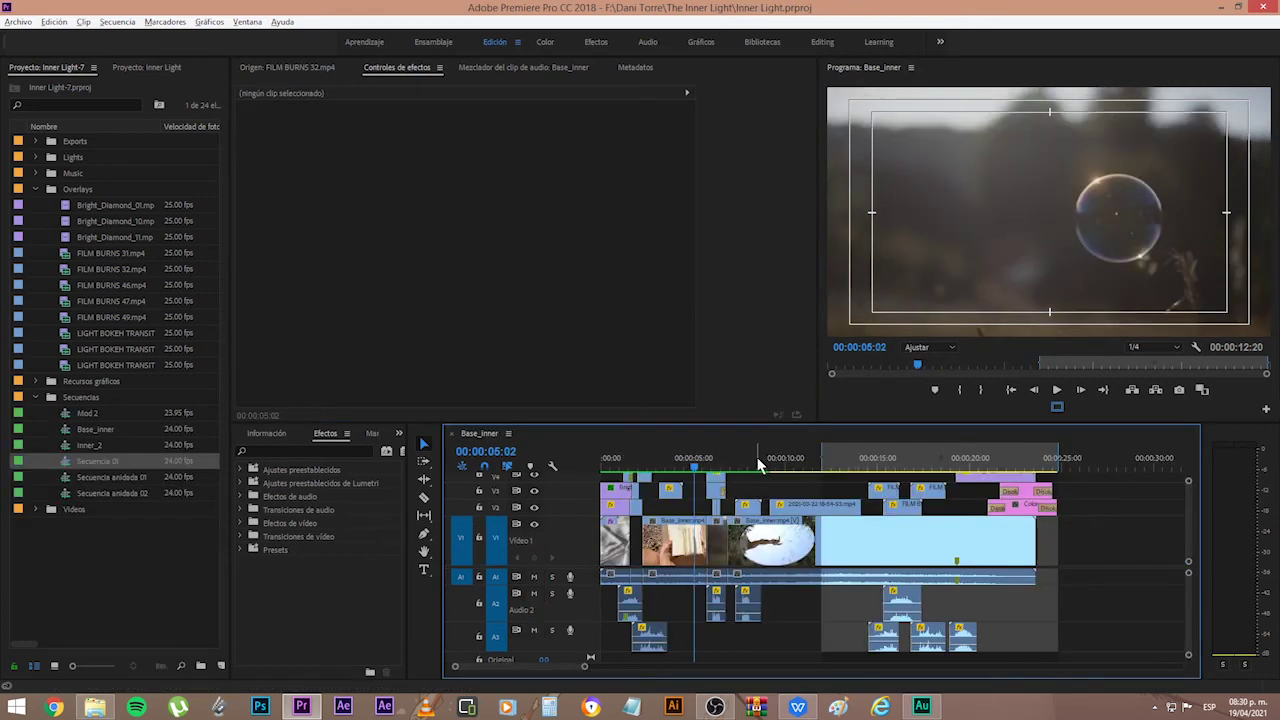
scroll(694, 491, up, 3)
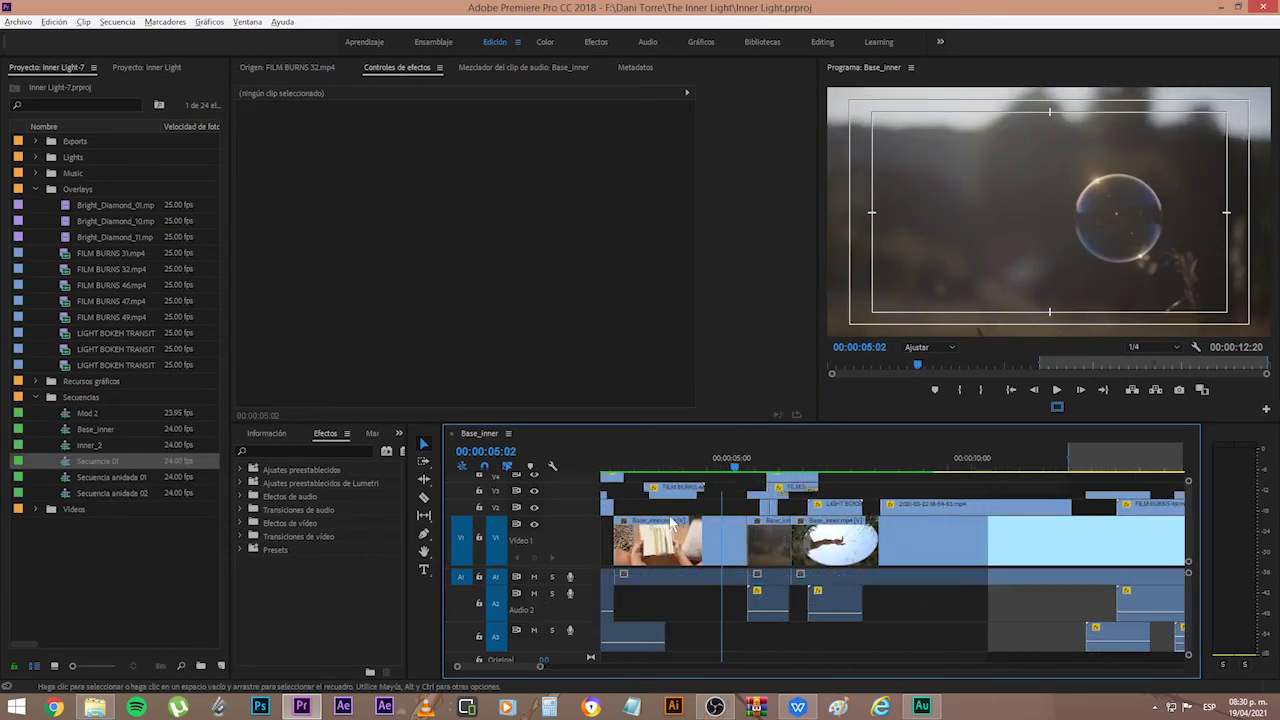
click(662, 492)
drag(662, 497, 929, 490)
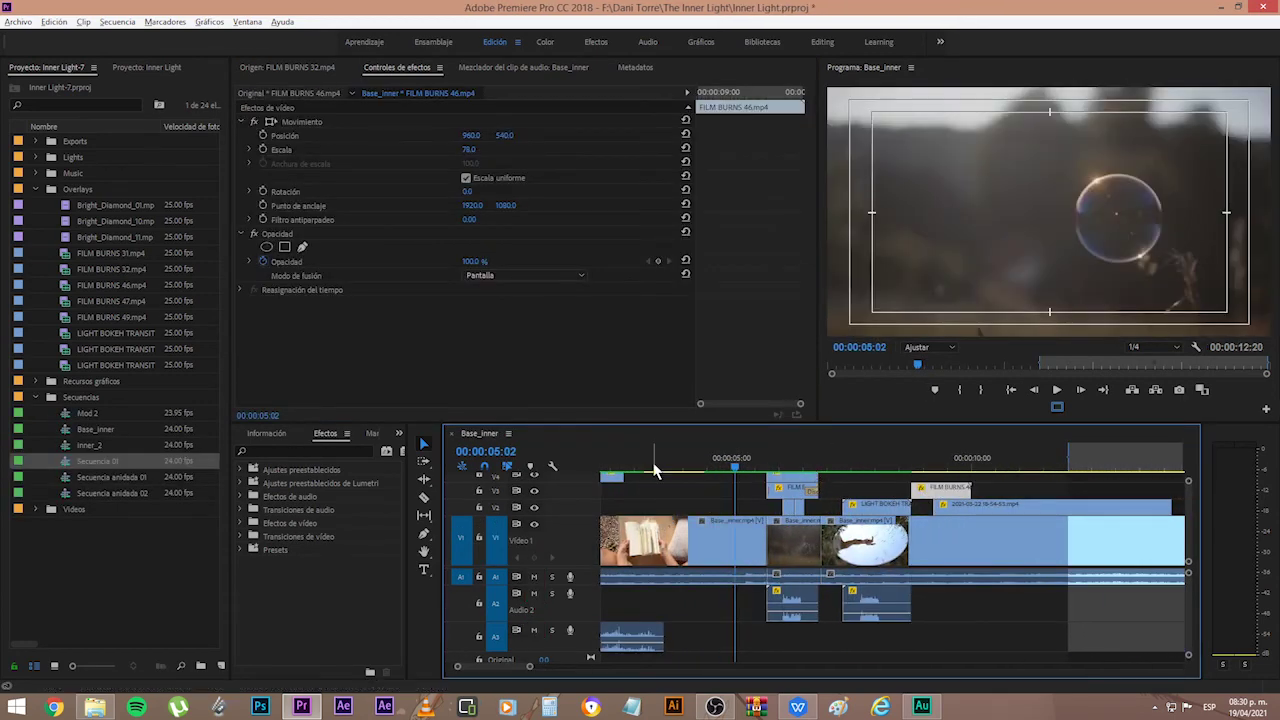
- Cut the Base_inner.mp4 book shot on V1 at 00:00:02:22 and at 00:00:03:17
drag(654, 465, 724, 482)
key(c)
click(630, 540)
scroll(636, 580, up, 2)
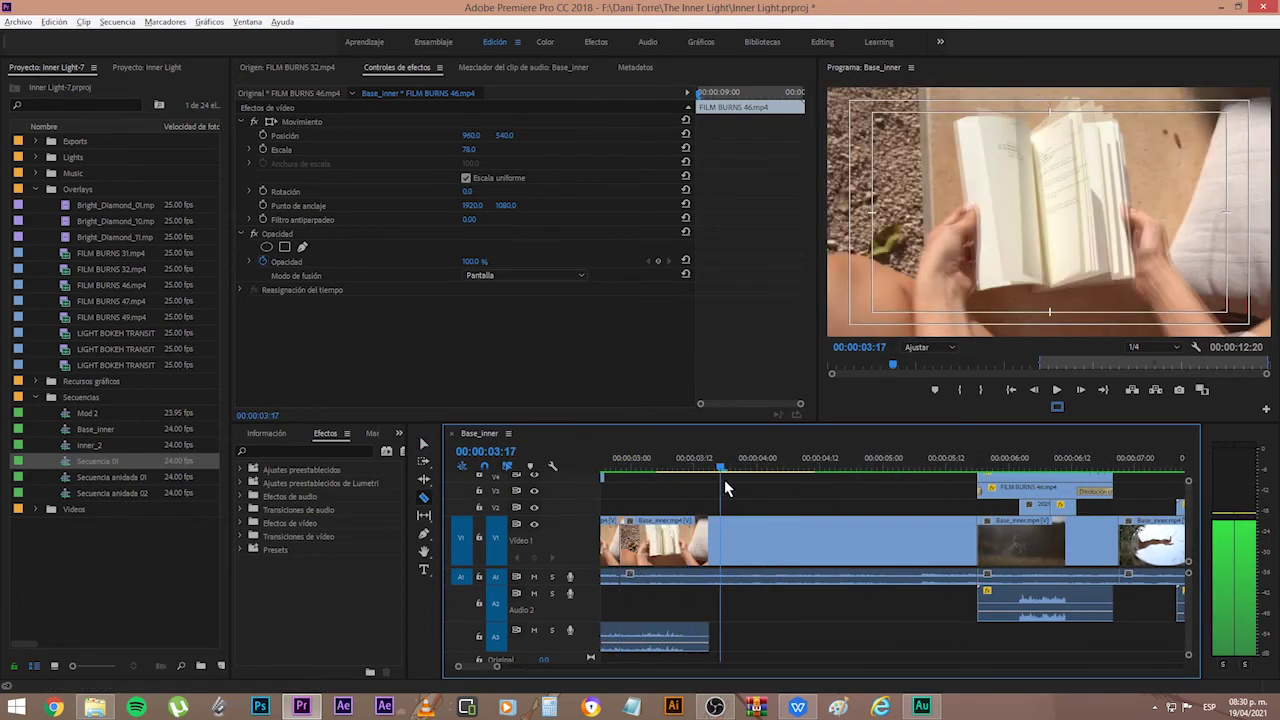
click(724, 532)
scroll(690, 575, up, 2)
scroll(688, 578, up, 2)
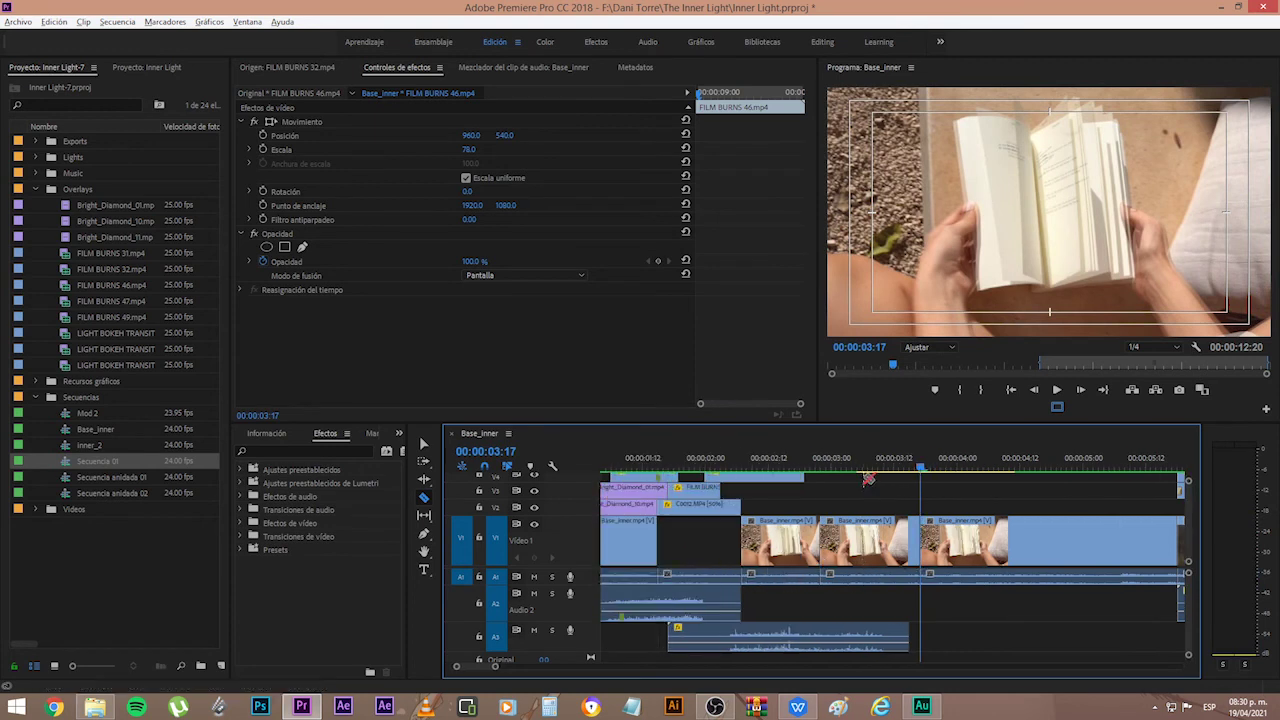
- Duplicate the middle Base_inner.mp4 book segment, which starts at 00:00:02:22, directly above itself onto V2
key(v)
click(855, 546)
scroll(690, 532, down, 1)
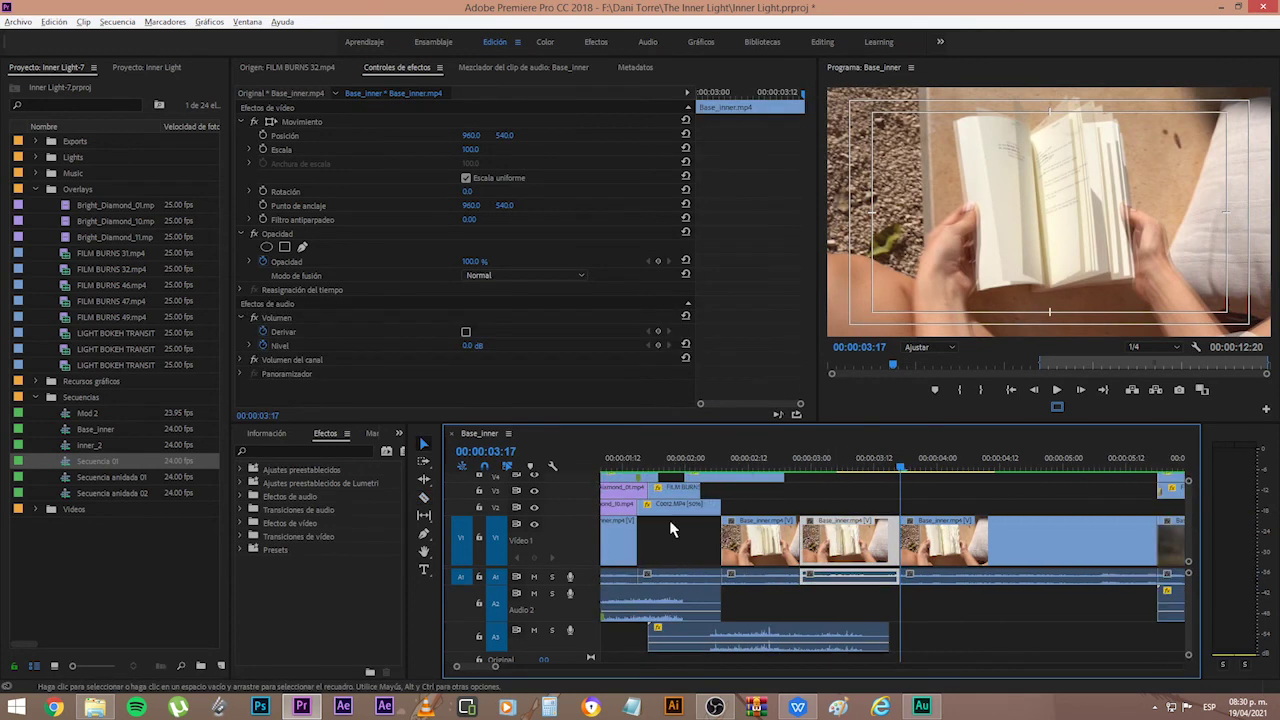
scroll(800, 530, down, 3)
scroll(760, 535, up, 4)
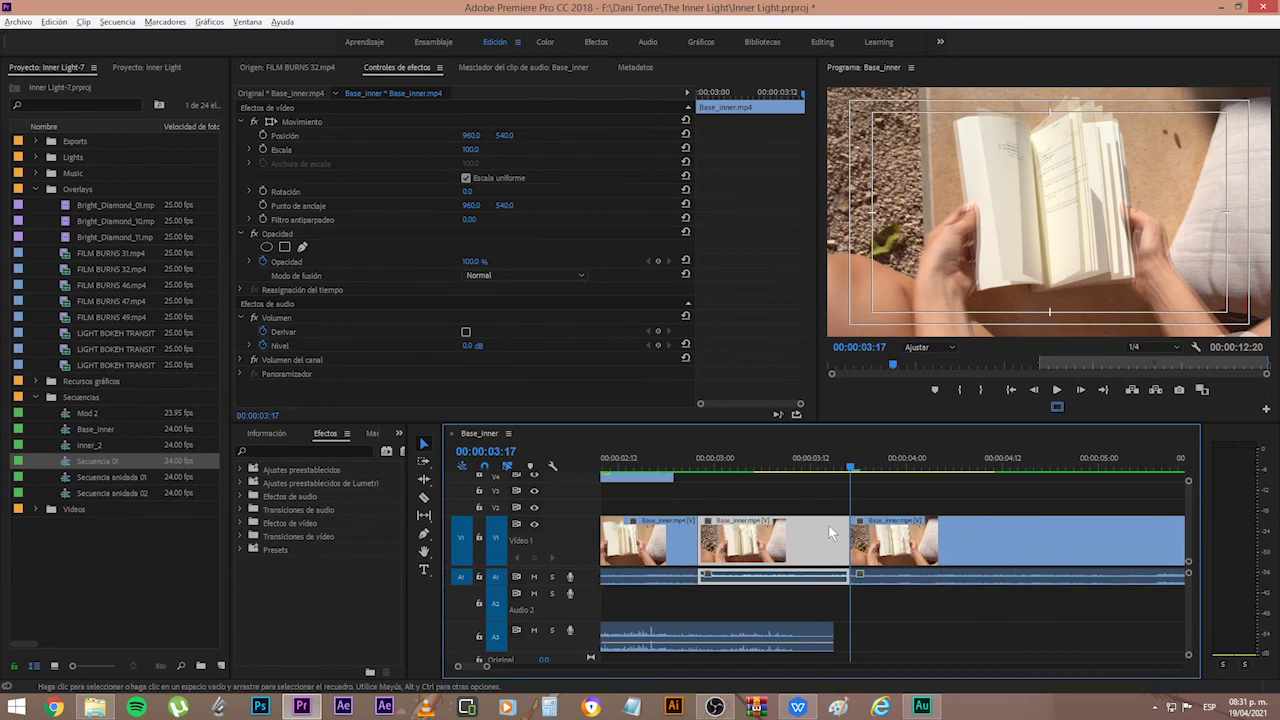
click(700, 462)
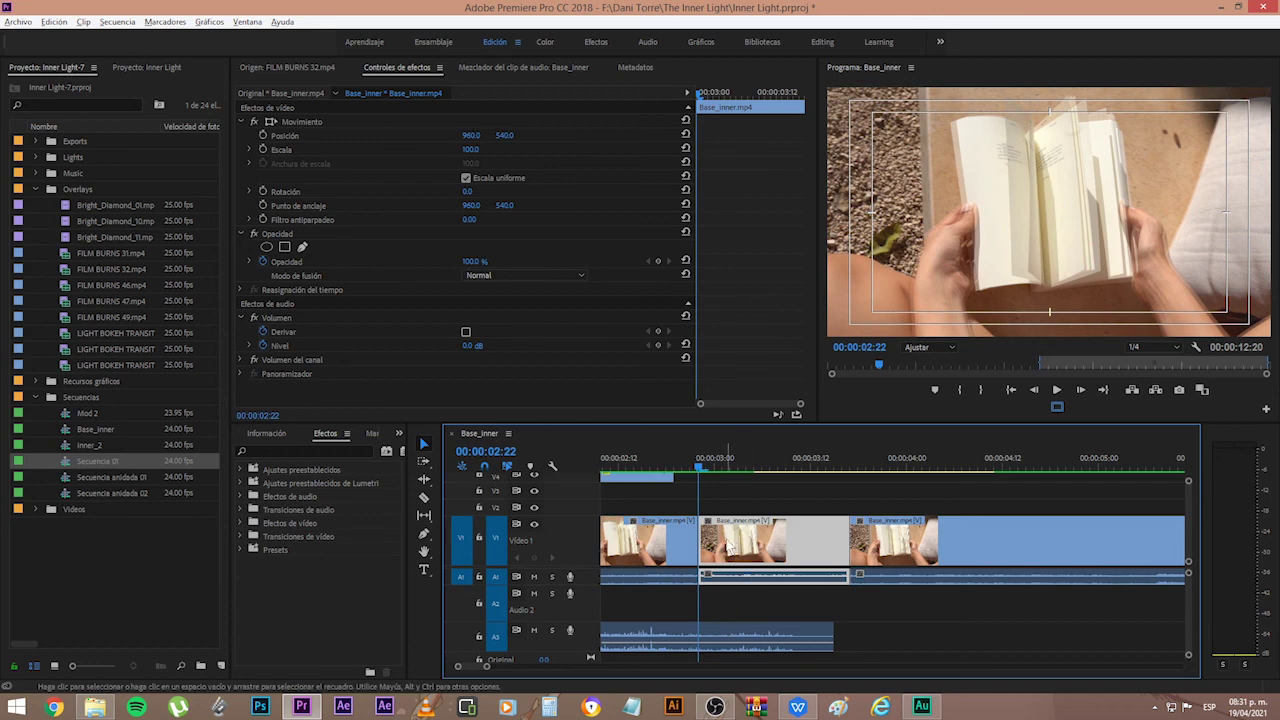
alt+drag(728, 546, 730, 508)
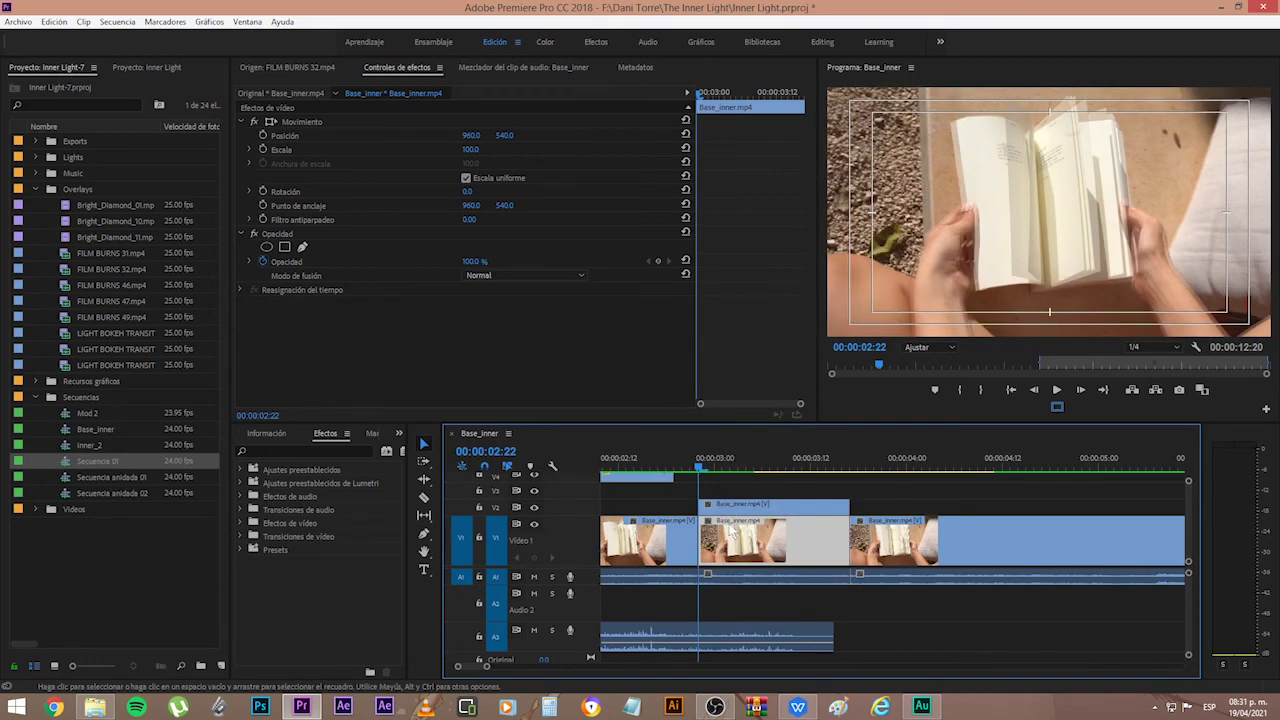
- Set the speed of the Base_inner.mp4 copy on V2 to 60%
click(762, 520)
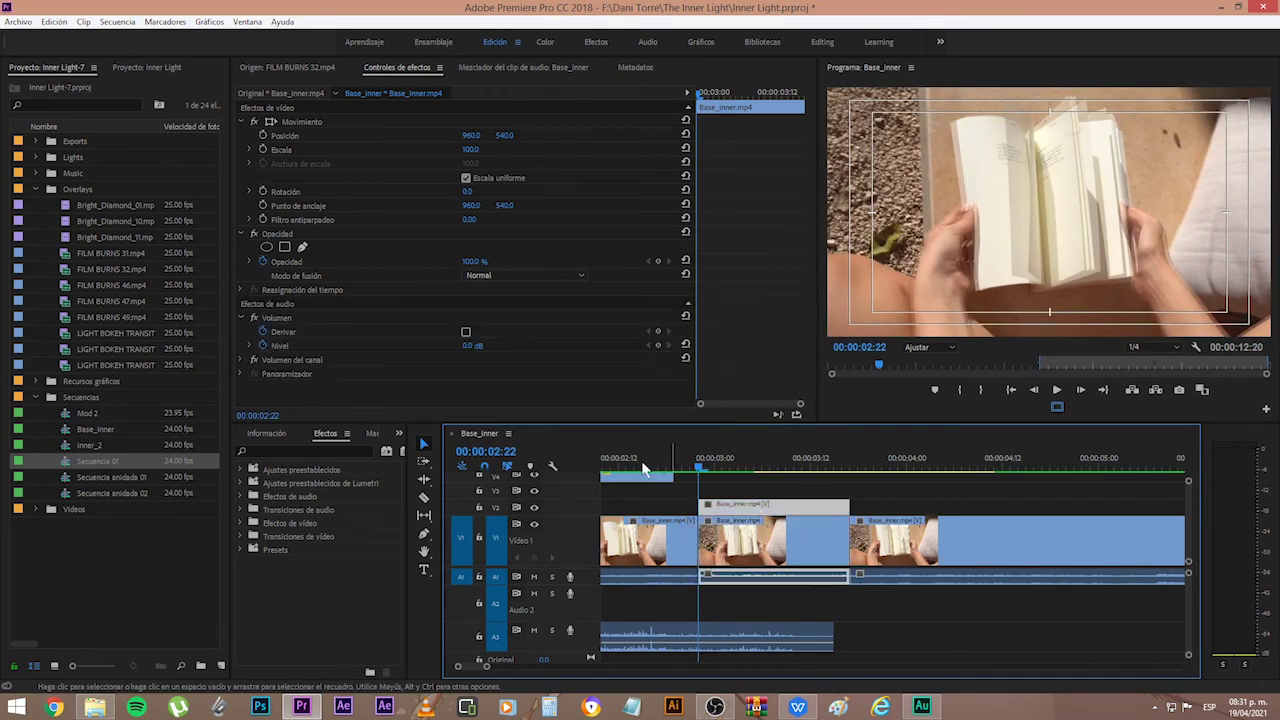
right_click(763, 519)
click(816, 397)
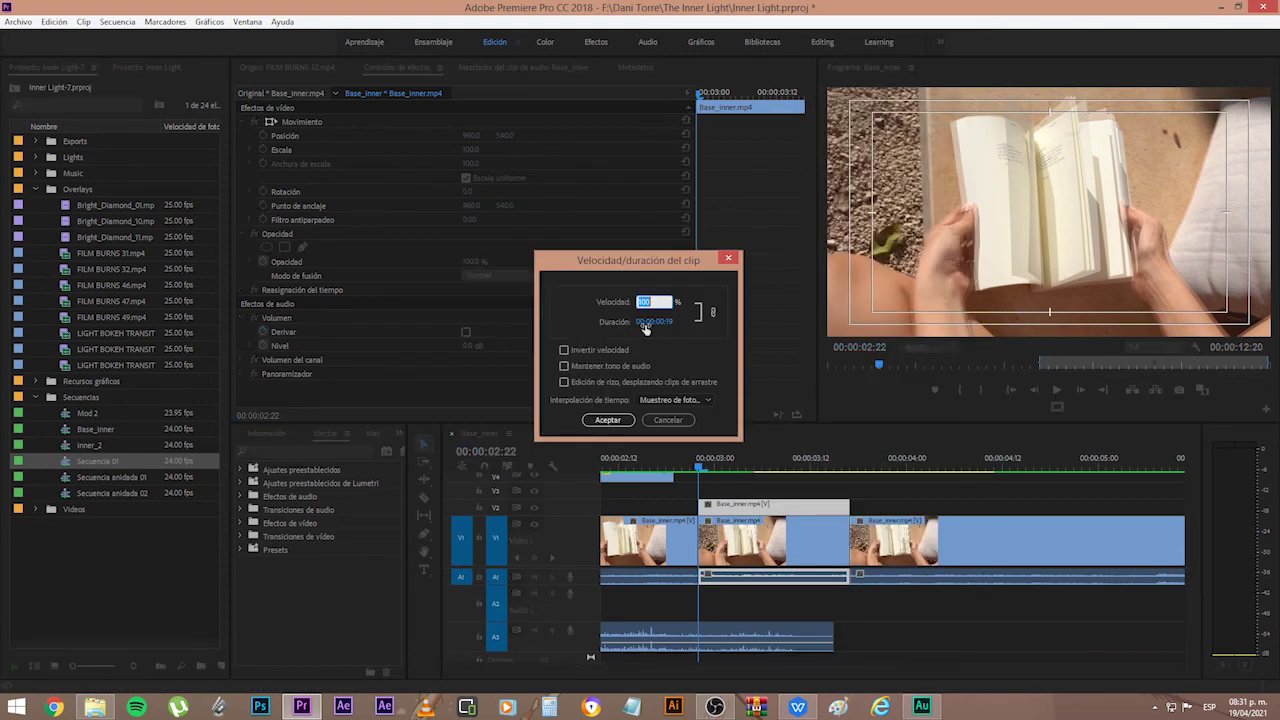
text(60)
key(Return)
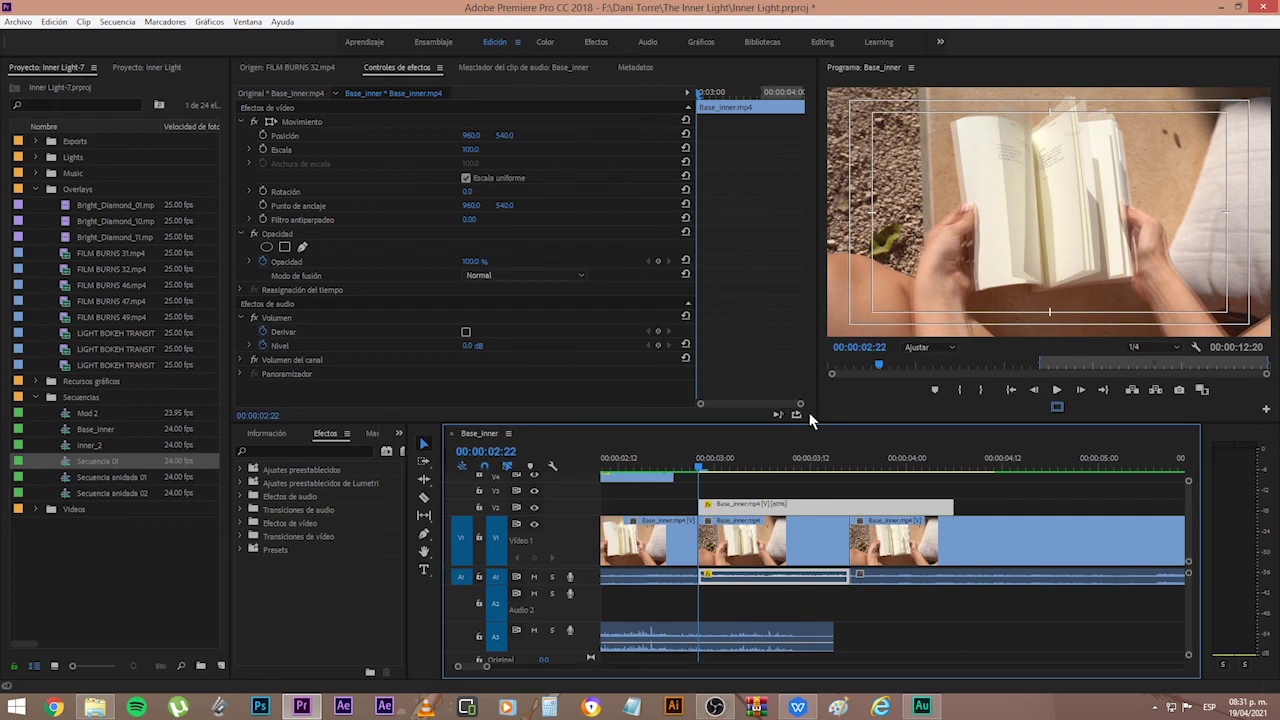
- Shift the V2 Base_inner.mp4 copy slightly earlier and give it the Luz suave blend mode with 38% unkeyframed opacity
drag(758, 517, 732, 508)
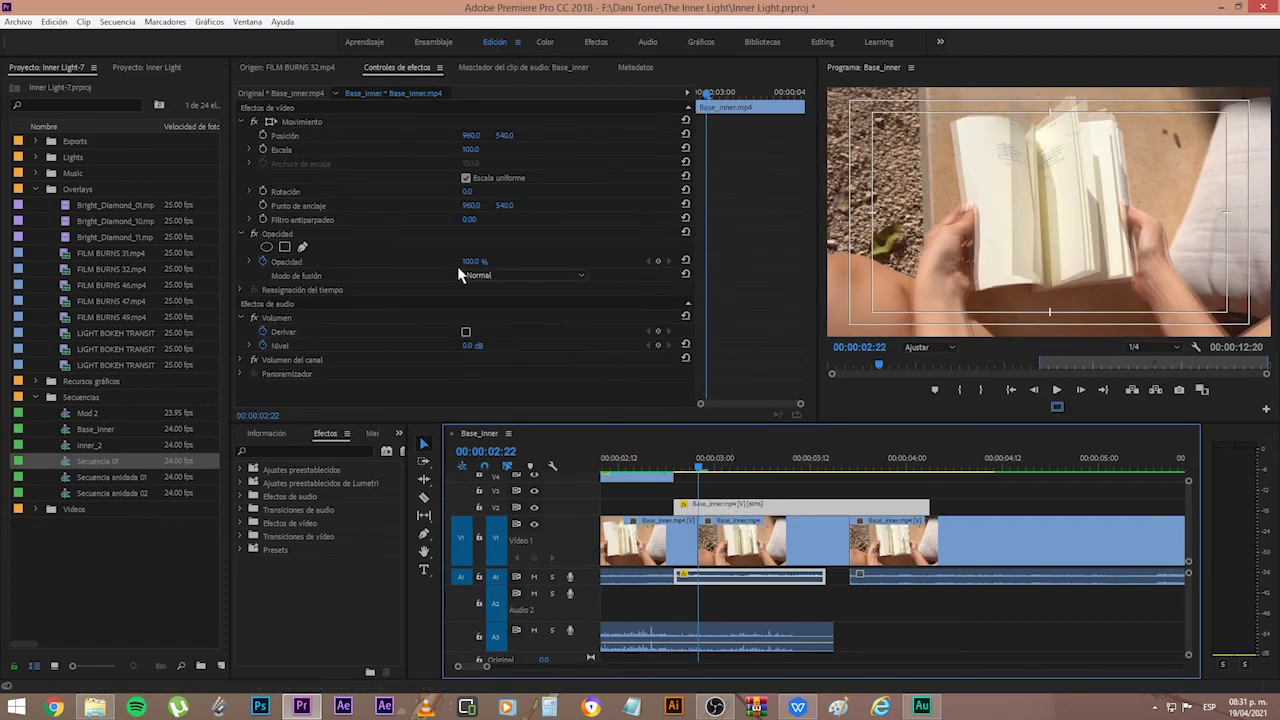
click(482, 276)
click(495, 488)
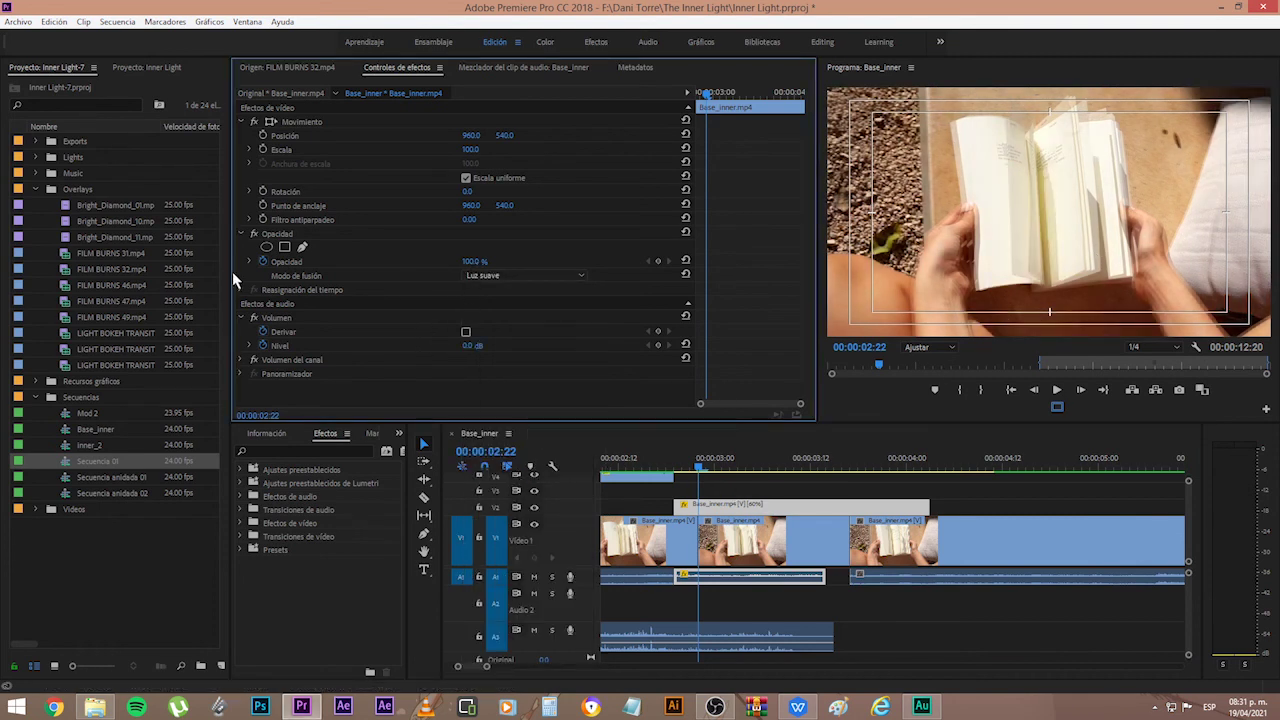
click(263, 261)
drag(471, 262, 426, 262)
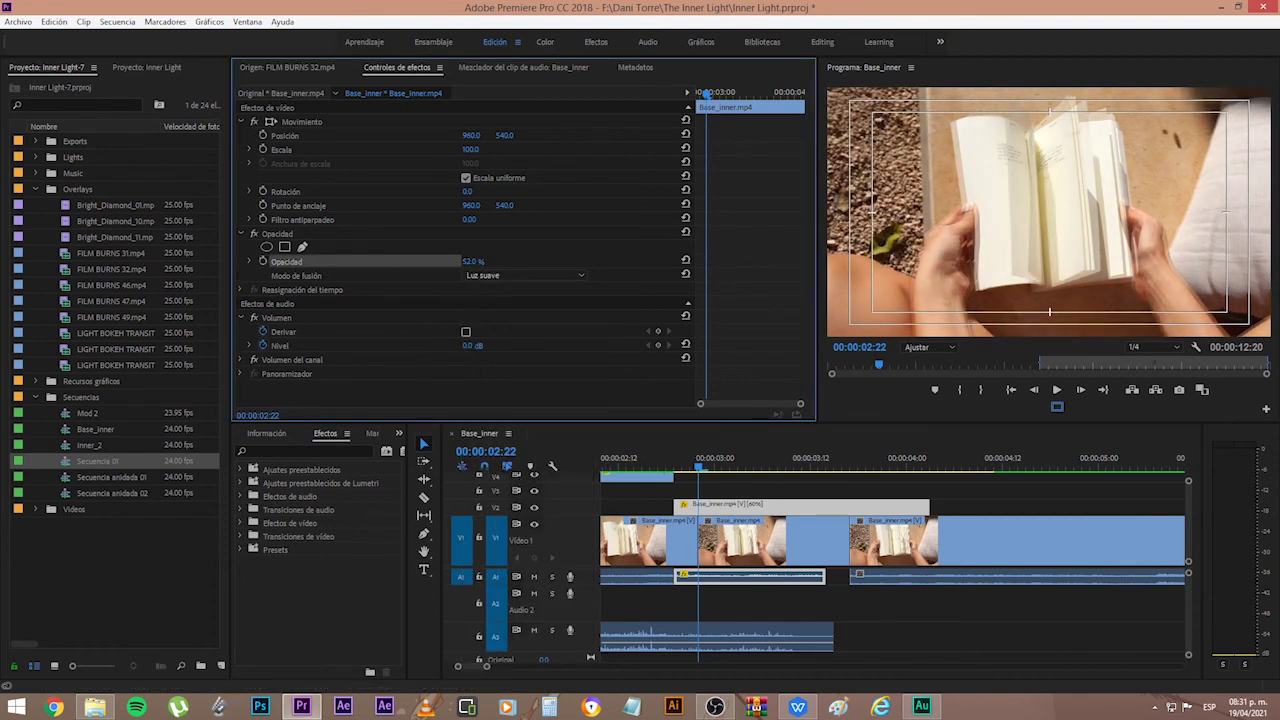
- Play back the book shot with its slowed overlay from before 00:00:02:22 to review the blended effect
key(space)
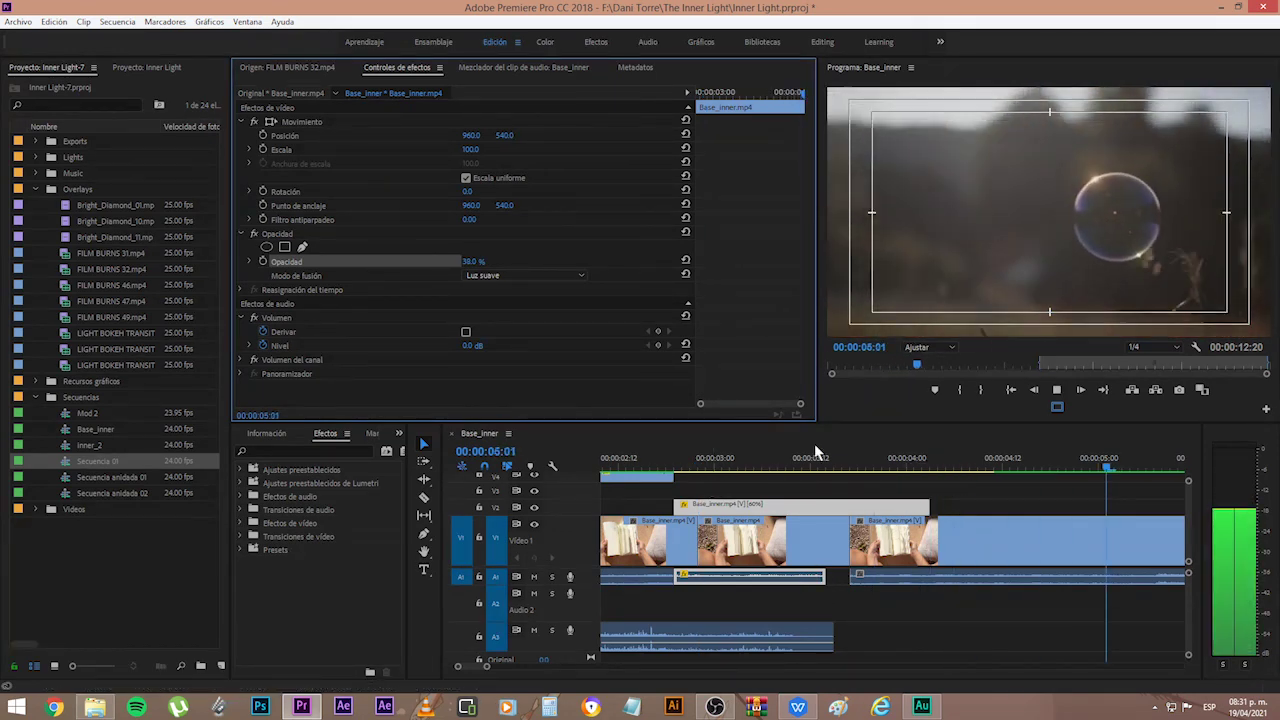
click(683, 476)
key(space)
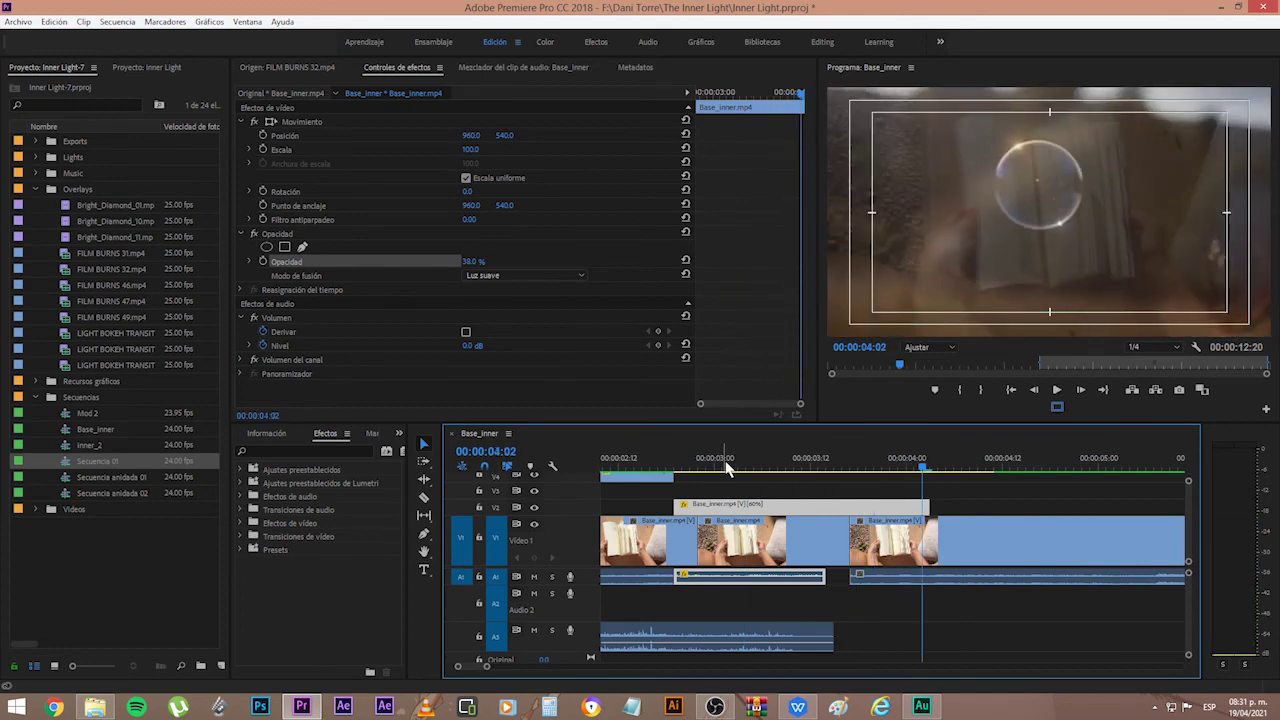
scroll(714, 500, down, 4)
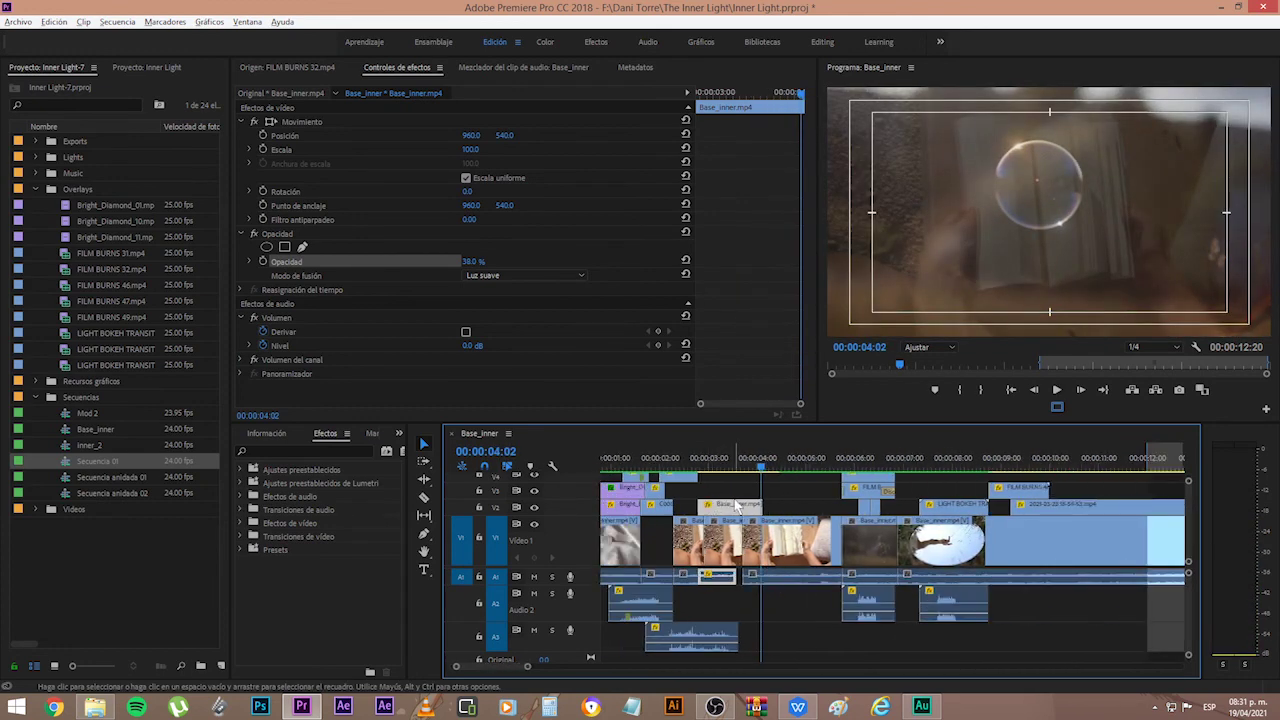
click(732, 495)
scroll(735, 470, down, 2)
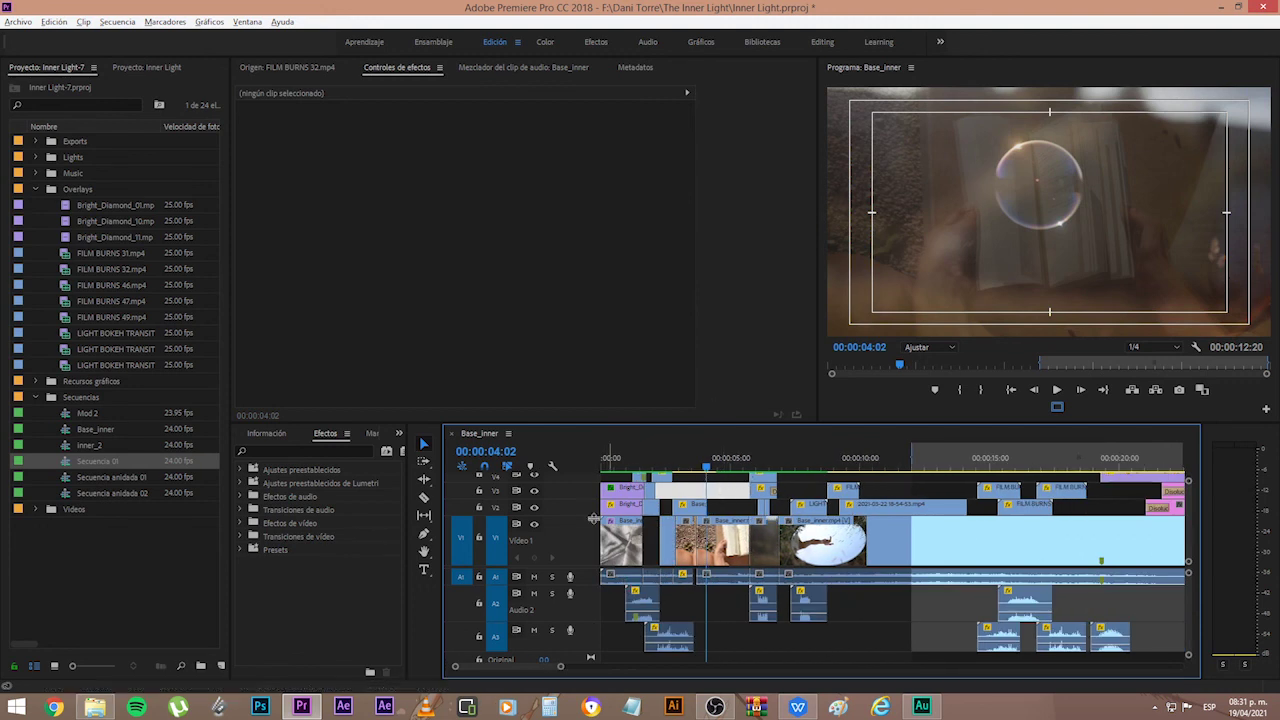
scroll(856, 522, down, 1)
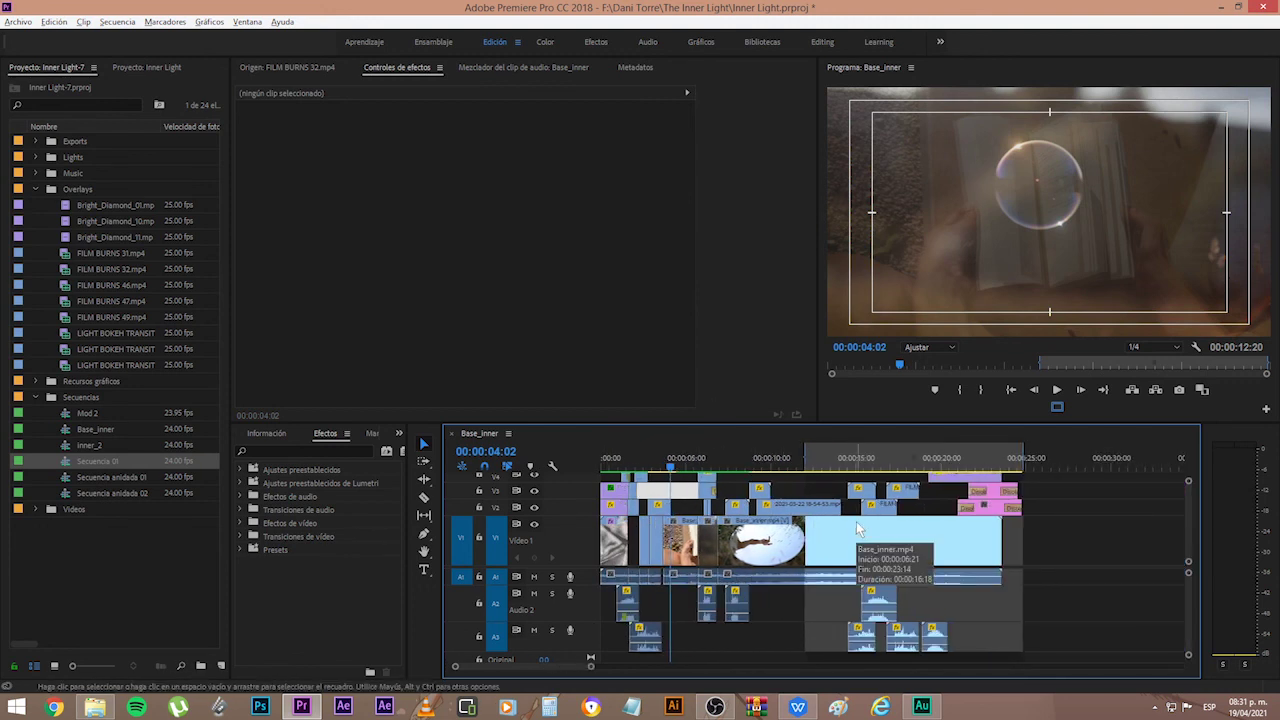